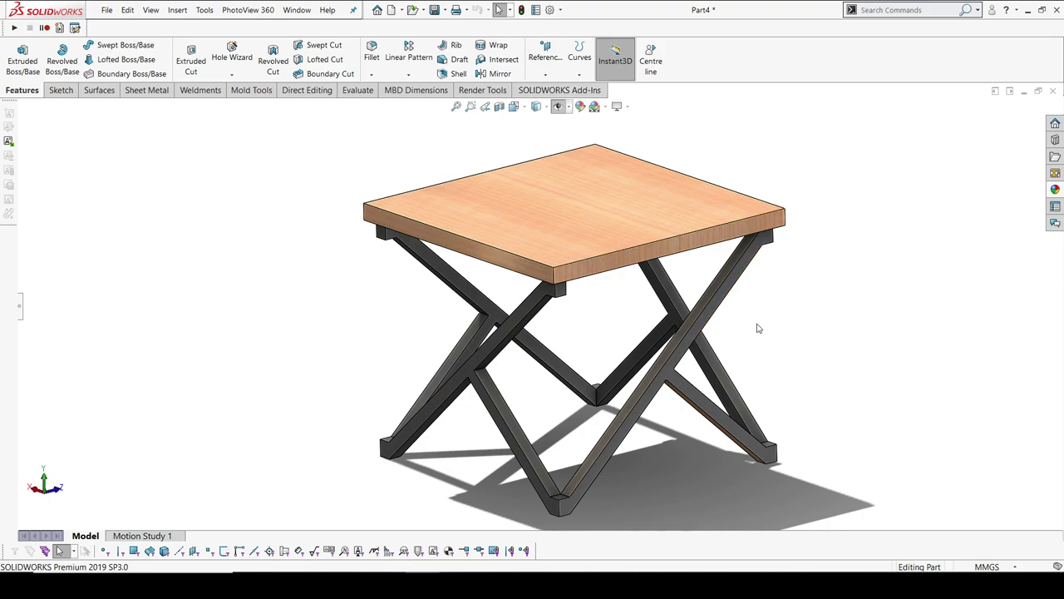
{"action": "mouse_move", "coordinate": [757, 329]}
{"action": "middle_mouse_down"}
{"action": "mouse_move", "coordinate": [763, 302]}
{"action": "mouse_move", "coordinate": [662, 316]}
{"action": "mouse_move", "coordinate": [703, 302]}
{"action": "mouse_move", "coordinate": [732, 315]}
{"action": "mouse_move", "coordinate": [763, 302]}
{"action": "mouse_move", "coordinate": [756, 328]}
{"action": "middle_mouse_up"}
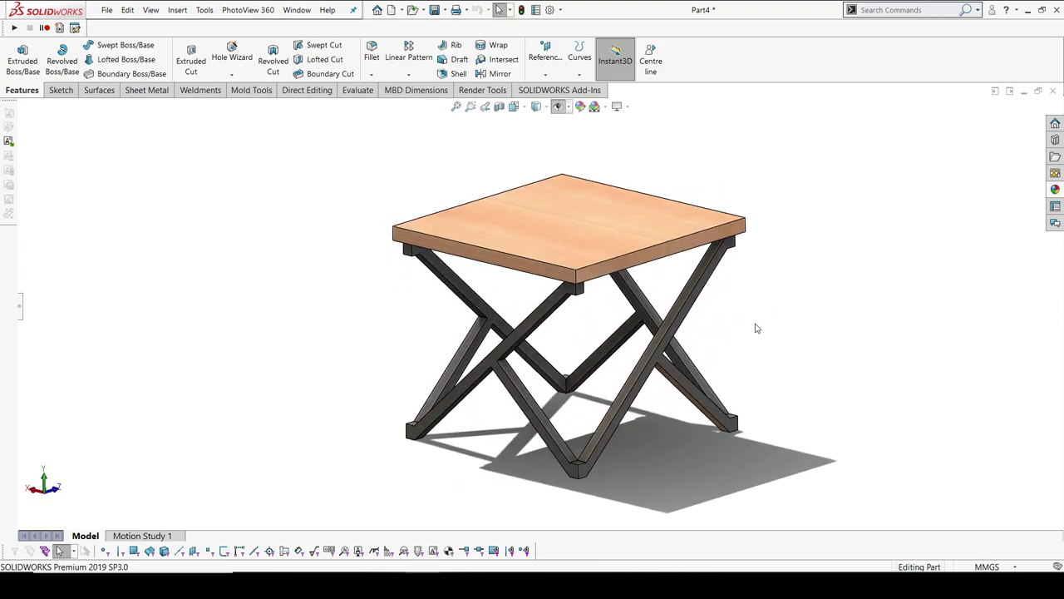
{"action": "scroll", "coordinate": [762, 332], "scroll_direction": "up", "scroll_amount": 1}
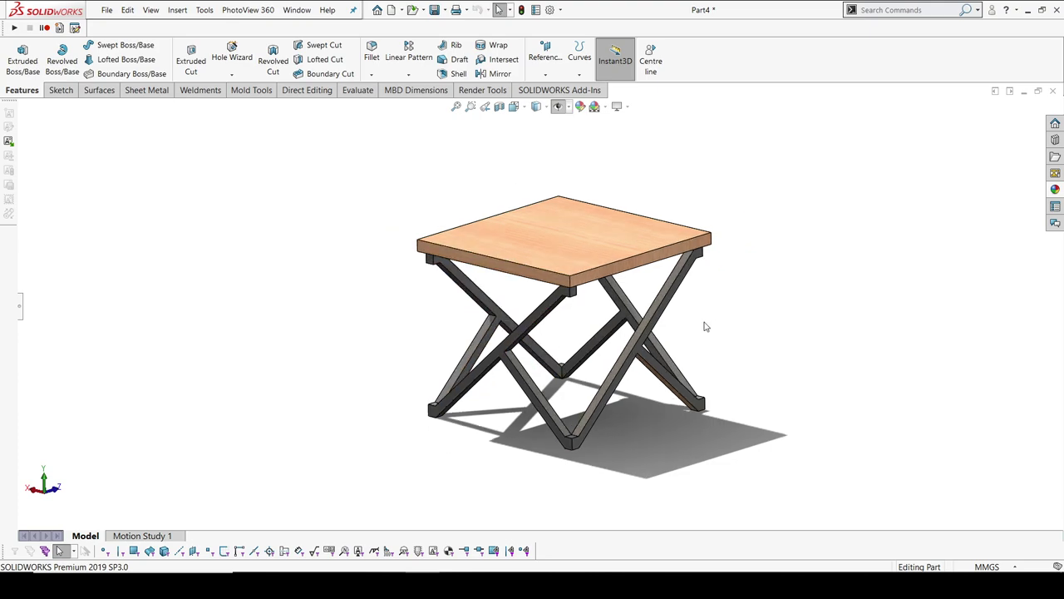
{"action": "scroll", "coordinate": [706, 325], "scroll_direction": "down", "scroll_amount": 2}
{"action": "scroll", "coordinate": [311, 261], "scroll_direction": "up", "scroll_amount": 2}
{"action": "scroll", "coordinate": [312, 263], "scroll_direction": "down", "scroll_amount": 1}
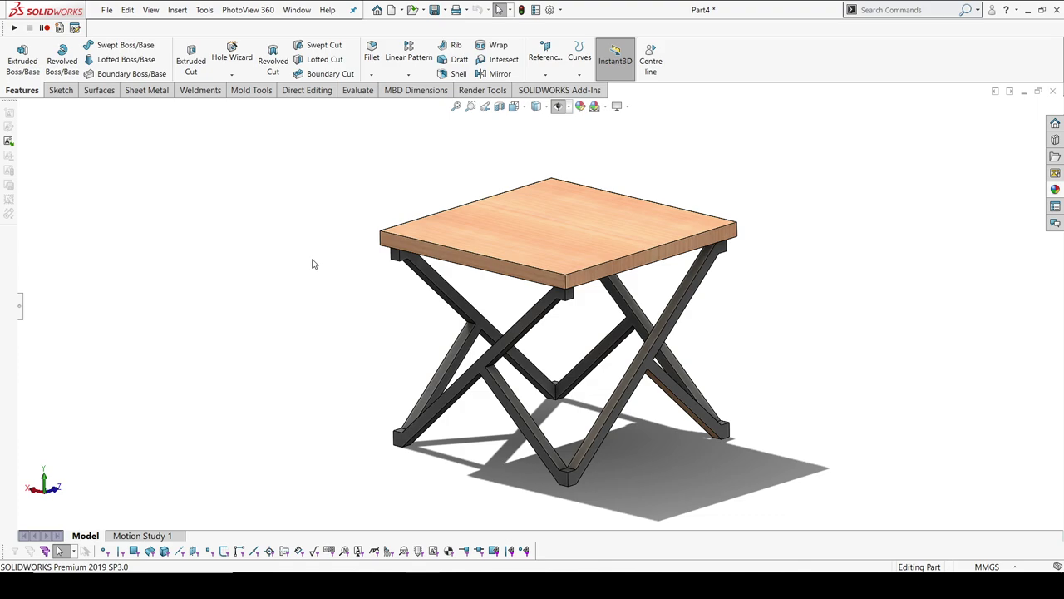
Create a new part document and start a sketch on the Top Plane.
{"action": "key", "text": "ctrl+n"}
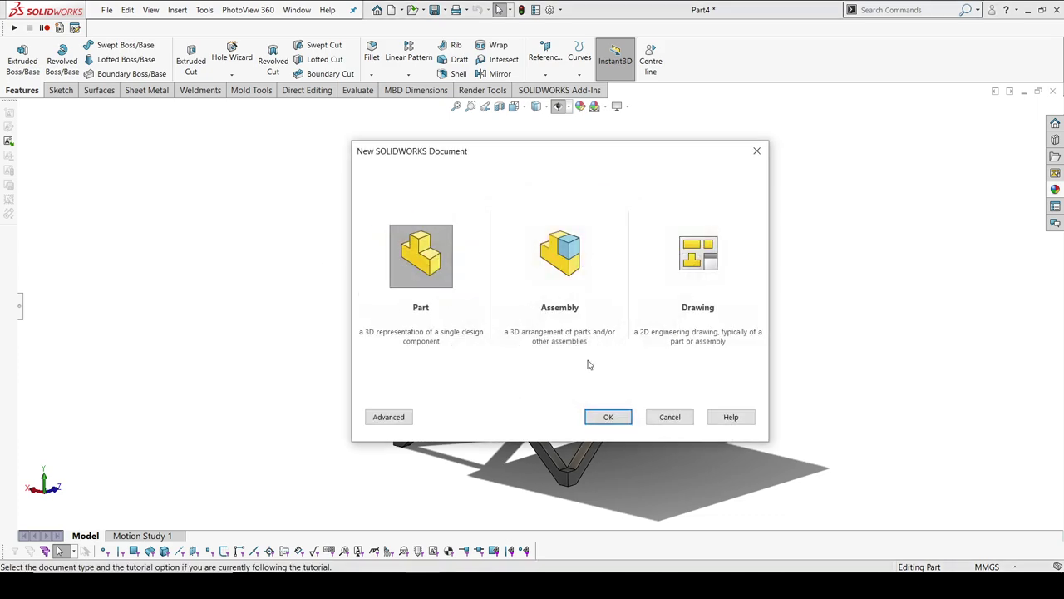
{"action": "left_click", "coordinate": [603, 417]}
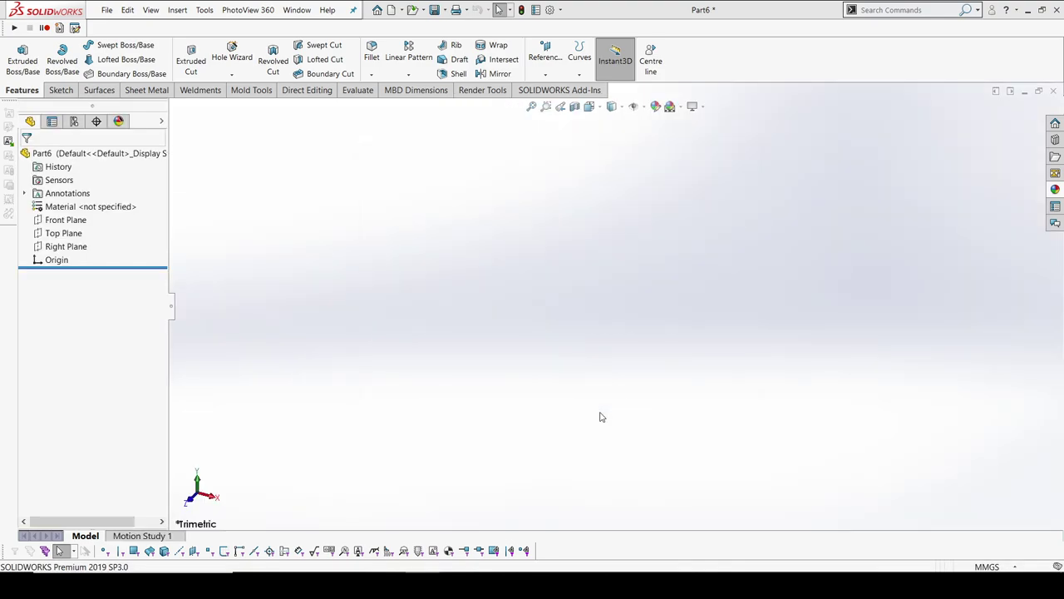
{"action": "left_click", "coordinate": [63, 233]}
{"action": "left_click", "coordinate": [85, 214]}
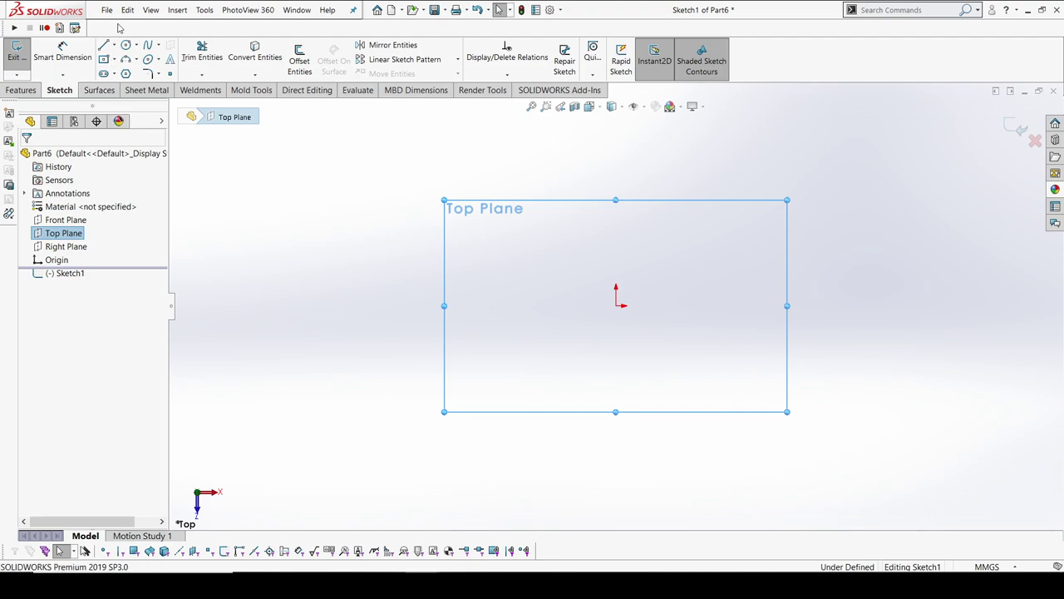
Sketch infinite-length vertical and horizontal construction centerlines crossing at the origin.
{"action": "left_click", "coordinate": [124, 45]}
{"action": "left_click", "coordinate": [116, 45]}
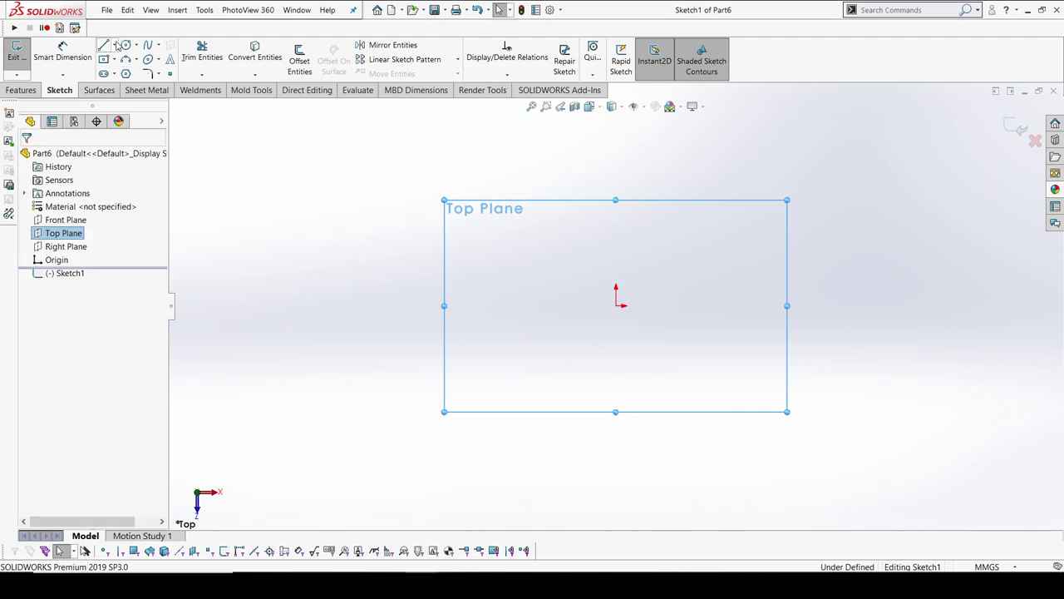
{"action": "left_click", "coordinate": [114, 44]}
{"action": "left_click", "coordinate": [133, 69]}
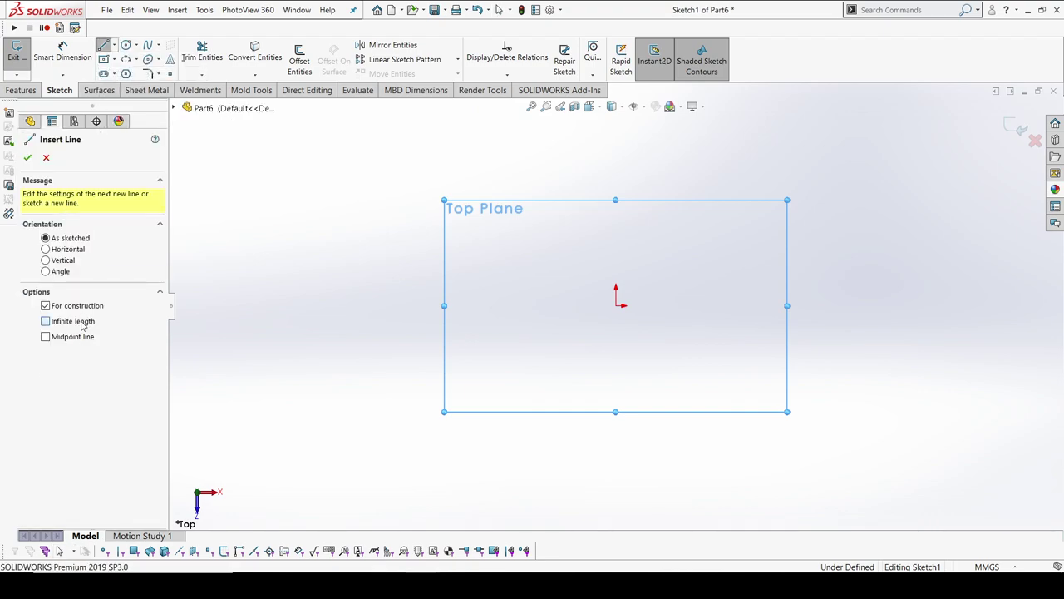
{"action": "left_click", "coordinate": [616, 306]}
{"action": "left_click", "coordinate": [617, 363]}
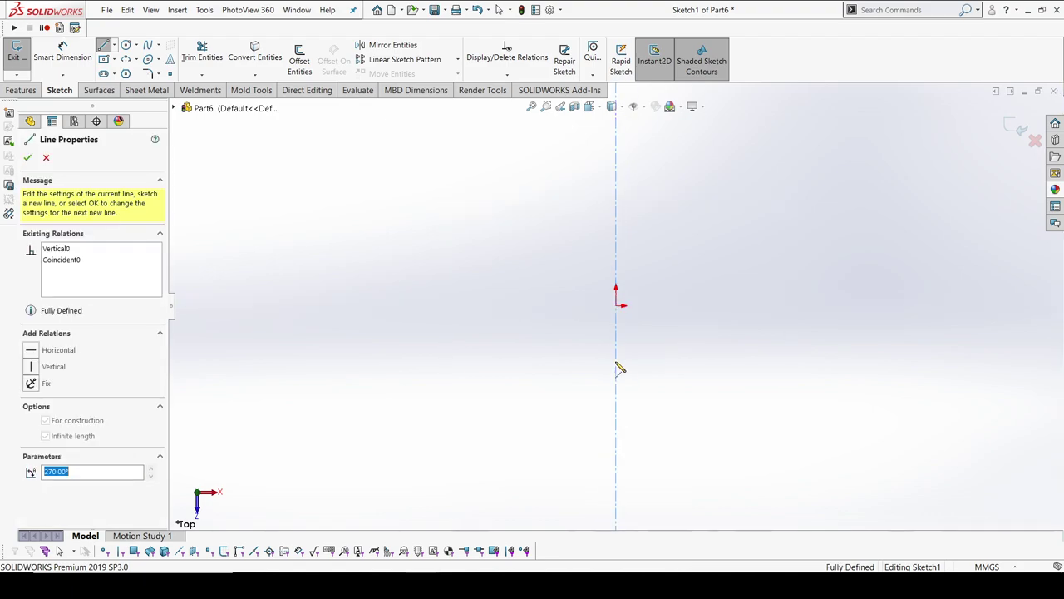
{"action": "left_click", "coordinate": [617, 306]}
{"action": "left_click", "coordinate": [607, 306]}
{"action": "key", "text": "Escape"}
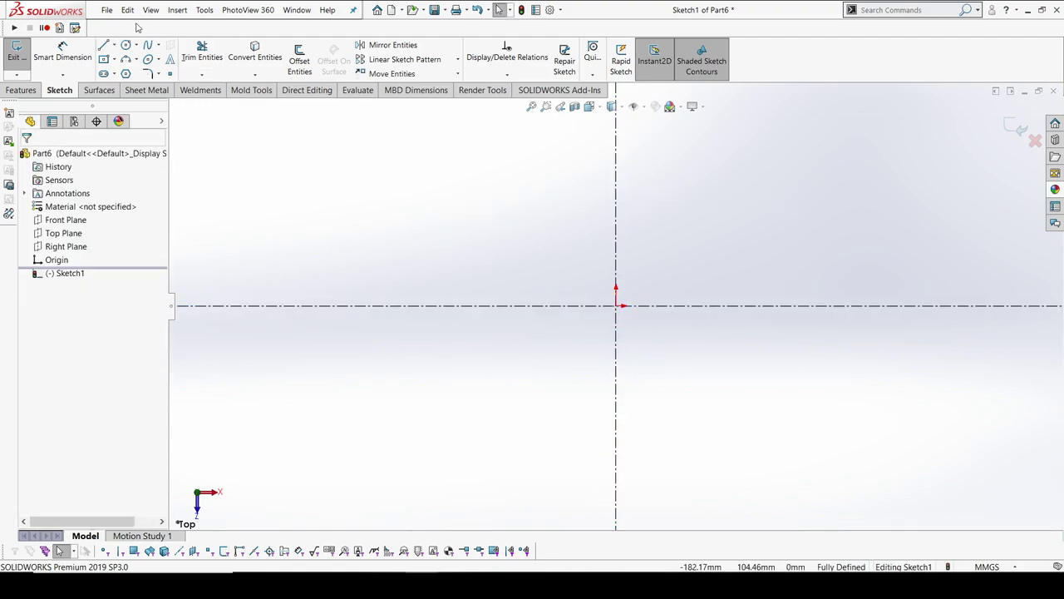
Sketch a center rectangle about 104 mm wide centered on the origin.
{"action": "left_click", "coordinate": [103, 60]}
{"action": "left_click", "coordinate": [617, 306]}
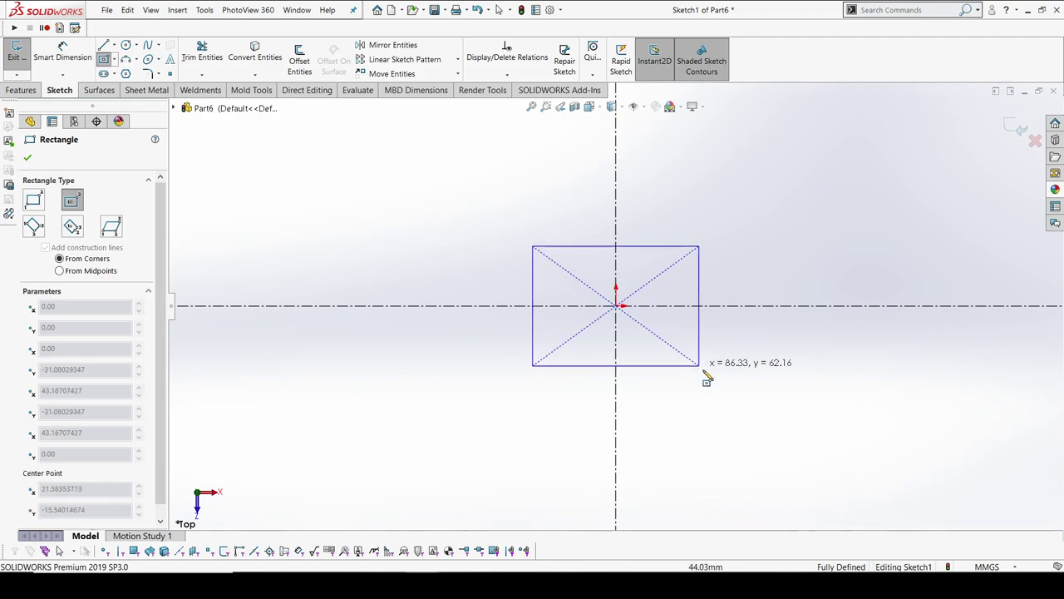
{"action": "left_click", "coordinate": [717, 376]}
{"action": "key", "text": "Escape"}
Dimension the rectangle's upper horizontal side and set its length to 400 mm.
{"action": "left_click", "coordinate": [63, 52]}
{"action": "left_click", "coordinate": [582, 234]}
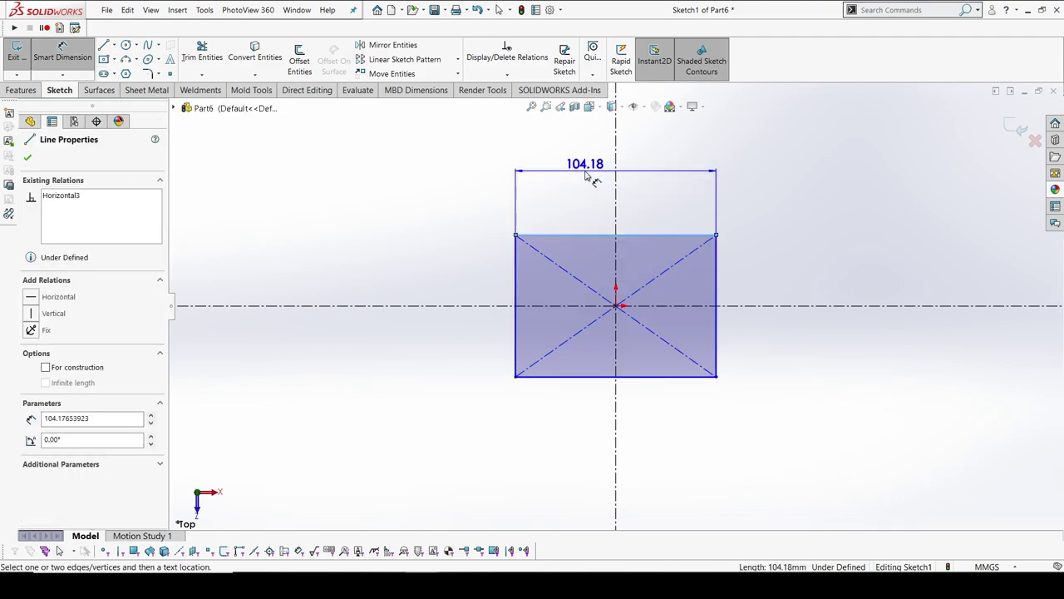
{"action": "left_click", "coordinate": [586, 171]}
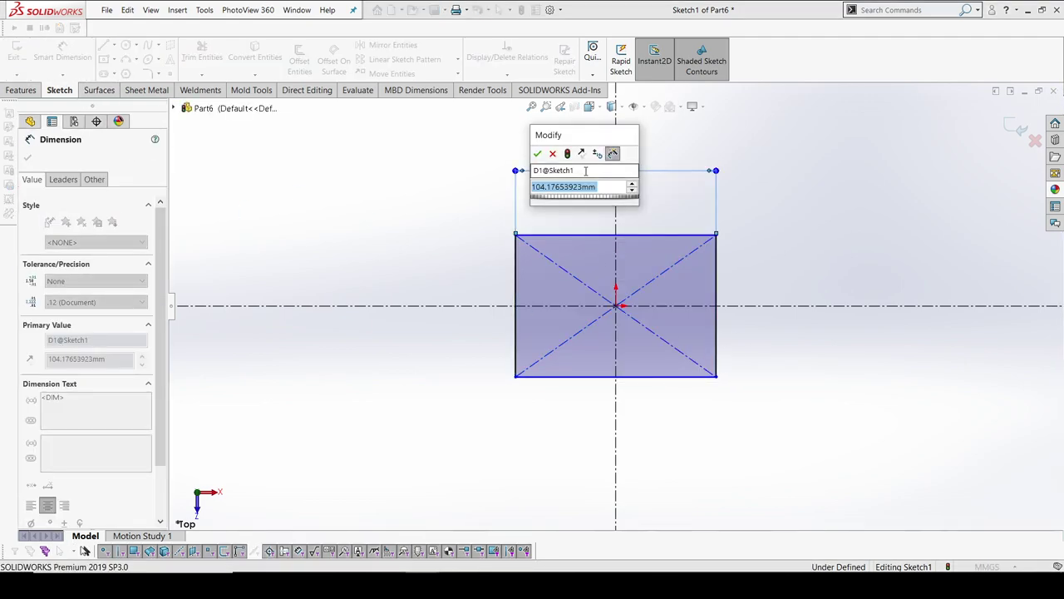
{"action": "type", "text": "400"}
{"action": "key", "text": "Return"}
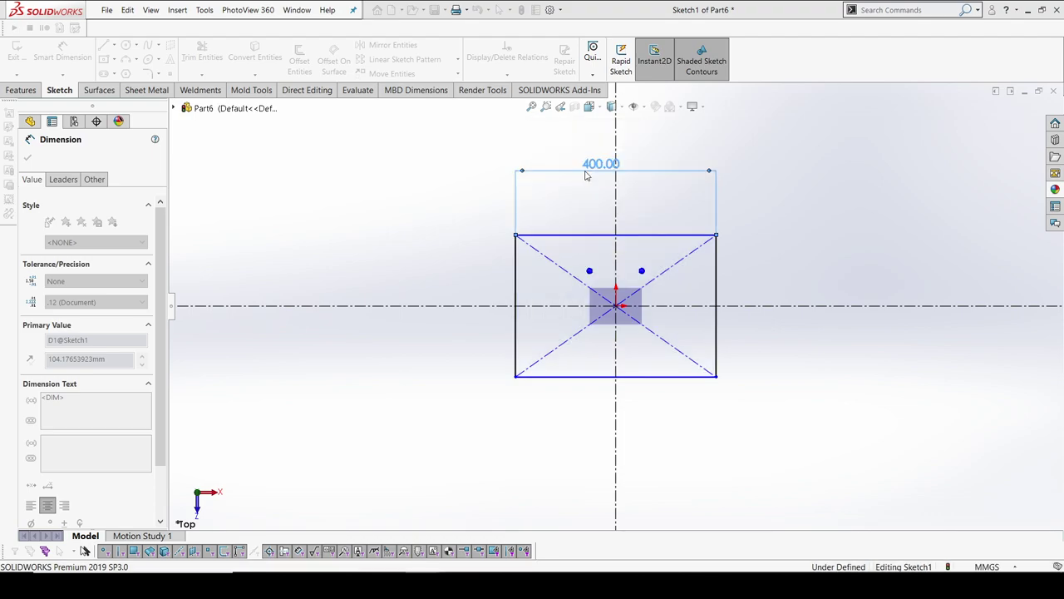
{"action": "left_click", "coordinate": [516, 283]}
{"action": "key", "text": "Escape"}
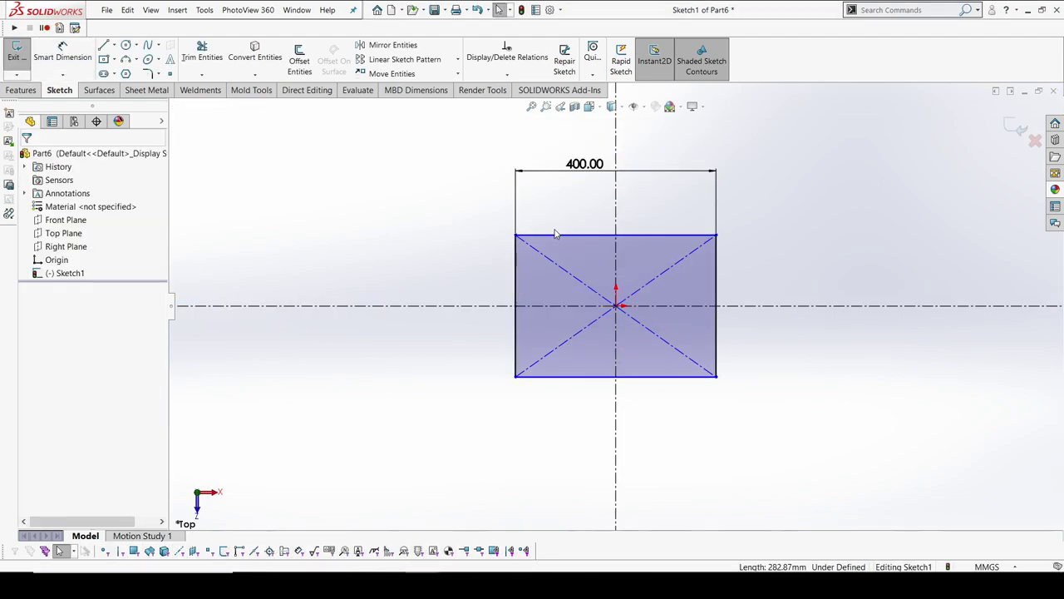
Add an Equal relation between the rectangle's upper horizontal side and its left vertical side.
{"action": "left_click", "coordinate": [540, 235]}
{"action": "left_click", "coordinate": [517, 260], "text": "ctrl"}
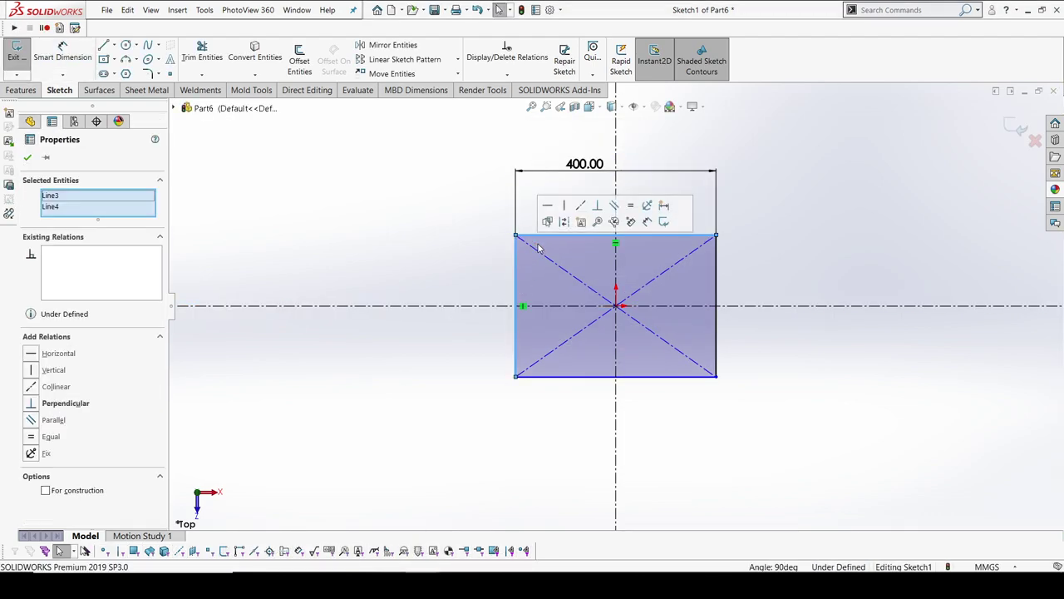
{"action": "left_click", "coordinate": [619, 219]}
{"action": "key", "text": "Escape"}
Convert all four sides of the square to construction geometry and exit the sketch.
{"action": "mouse_move", "coordinate": [555, 364]}
{"action": "middle_mouse_down"}
{"action": "mouse_move", "coordinate": [560, 226]}
{"action": "mouse_move", "coordinate": [760, 221]}
{"action": "middle_mouse_up"}
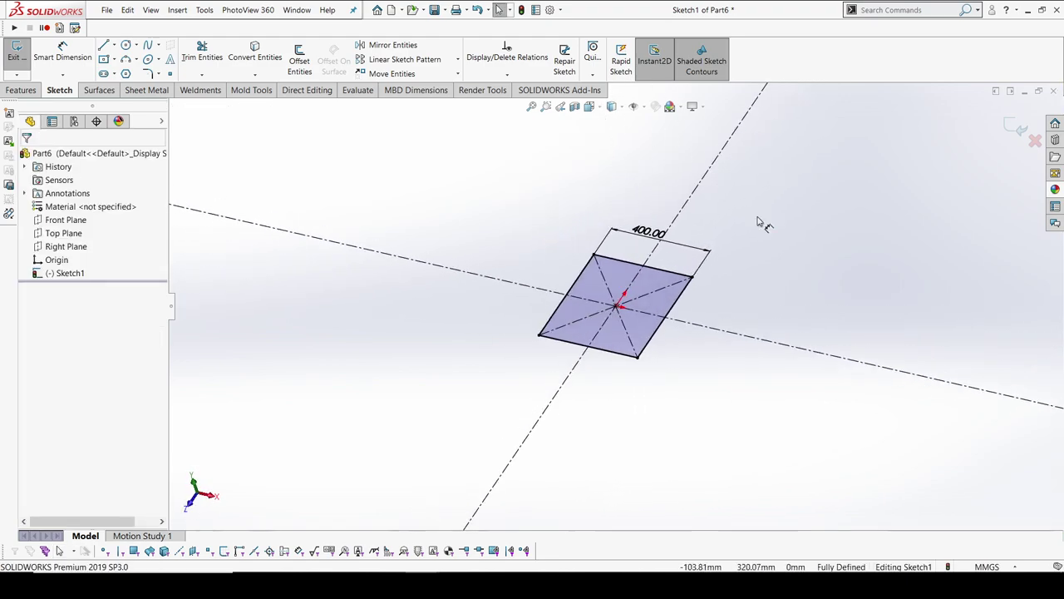
{"action": "left_click", "coordinate": [663, 274]}
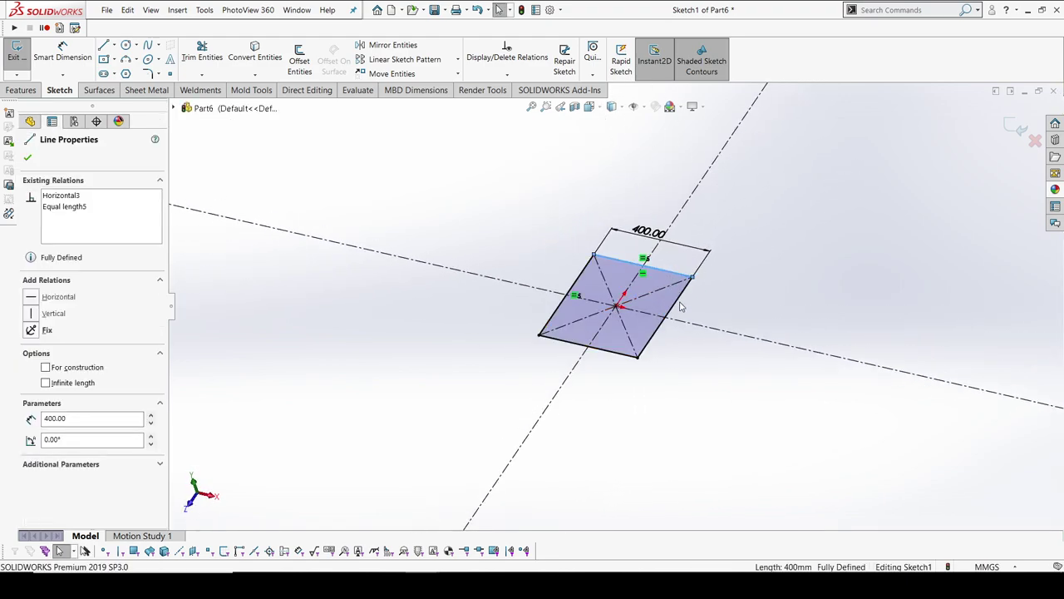
{"action": "left_click", "coordinate": [637, 352], "text": "ctrl"}
{"action": "left_click", "coordinate": [614, 354], "text": "ctrl"}
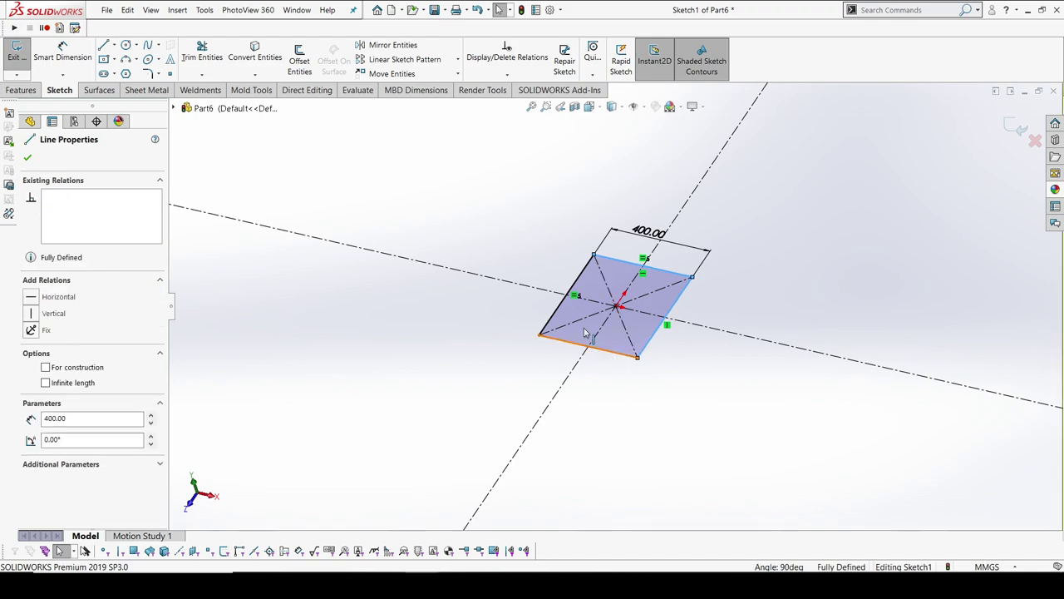
{"action": "left_click", "coordinate": [574, 284], "text": "ctrl"}
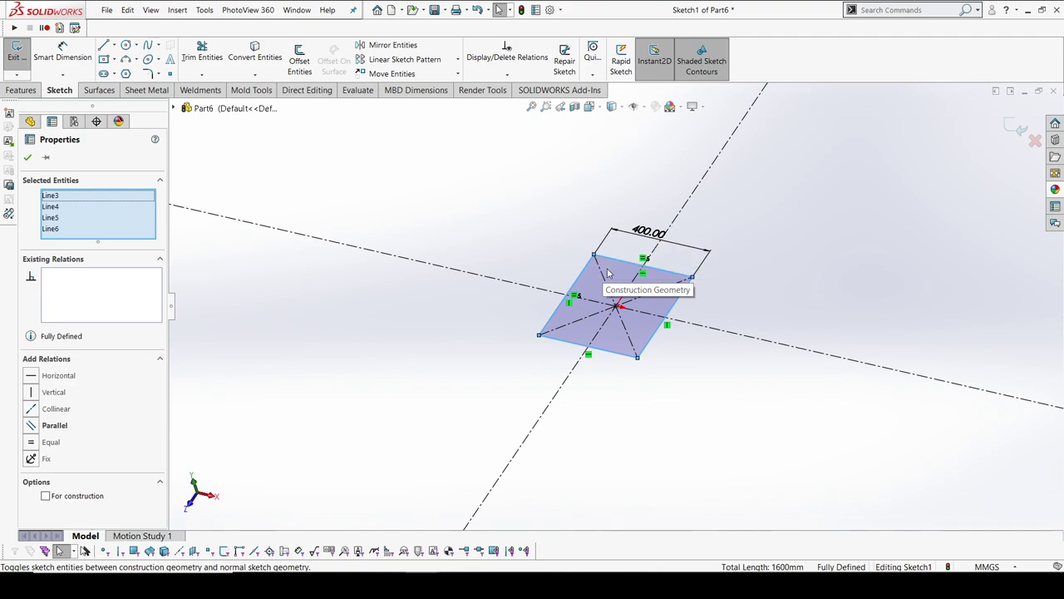
{"action": "left_click", "coordinate": [740, 297]}
{"action": "middle_click_drag", "start_coordinate": [741, 297], "coordinate": [737, 231]}
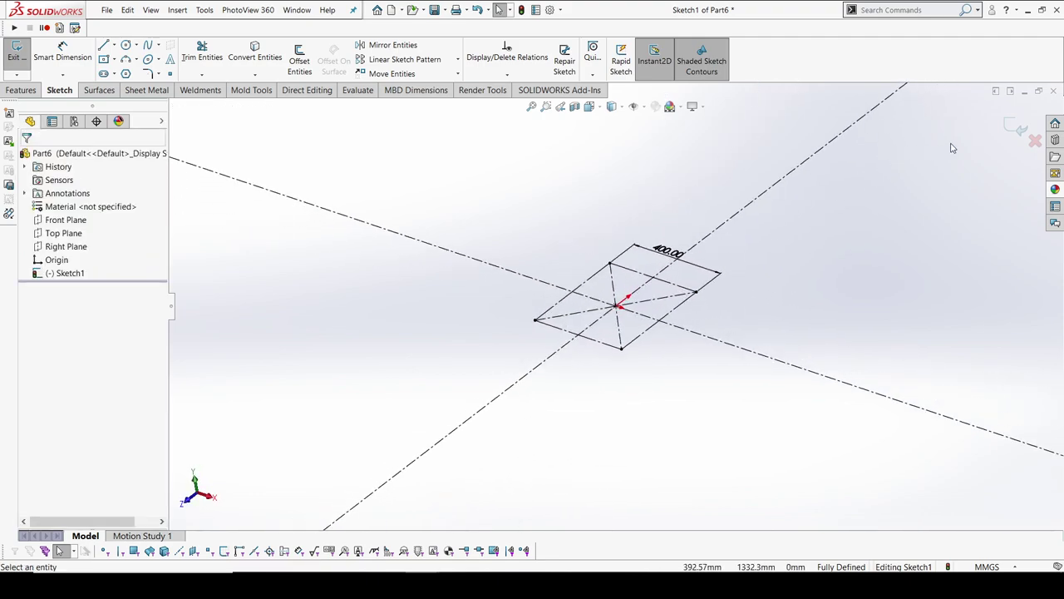
{"action": "left_click", "coordinate": [1014, 125]}
{"action": "scroll", "coordinate": [669, 306], "scroll_direction": "down", "scroll_amount": 3}
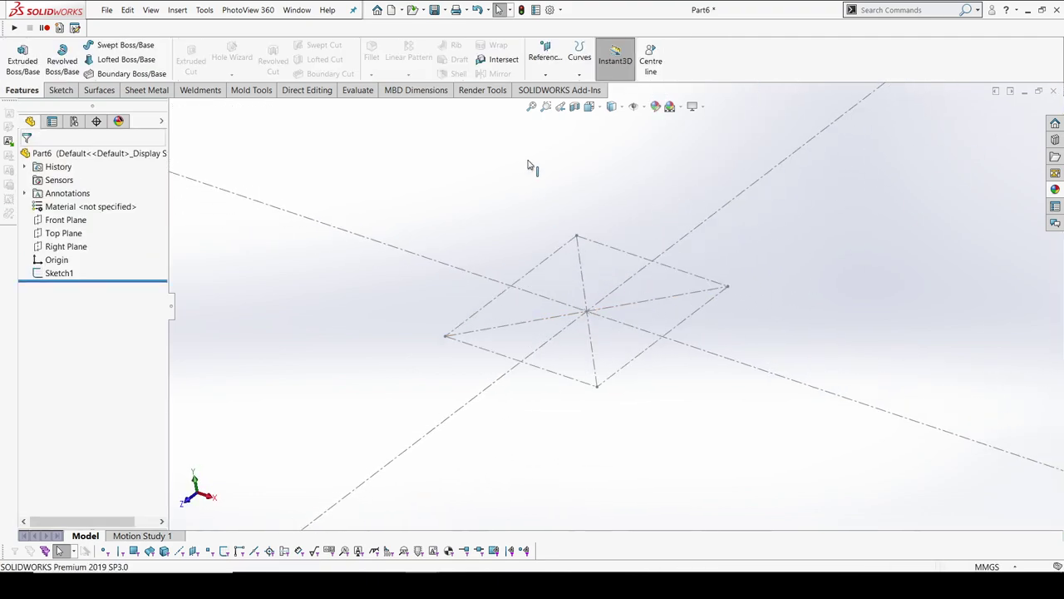
Try to create a reference plane parallel to the Front Plane through the front-left corner of the square.
{"action": "left_click", "coordinate": [65, 220]}
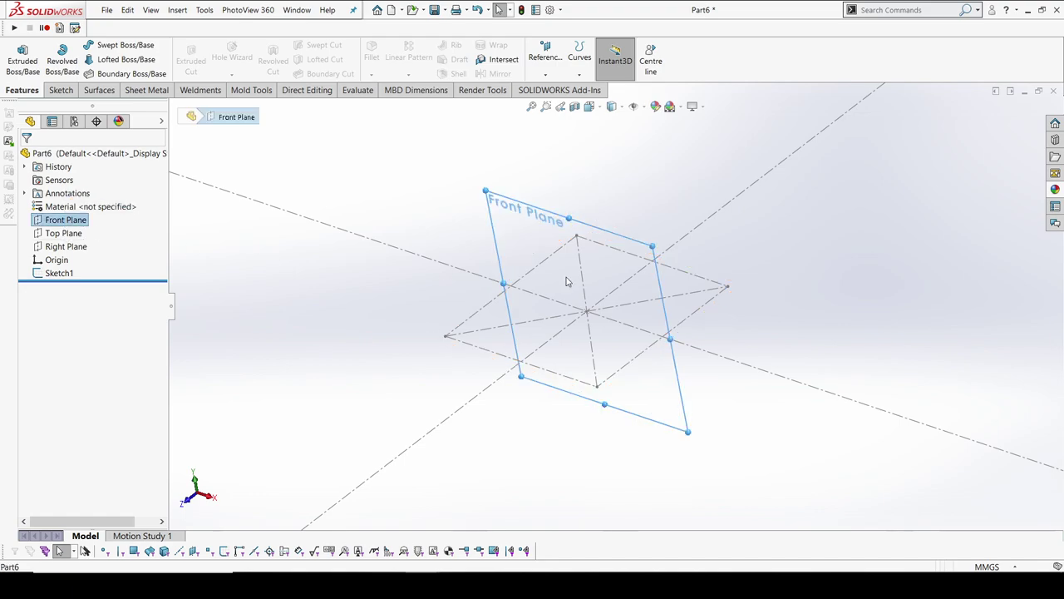
{"action": "left_click", "coordinate": [545, 62]}
{"action": "left_click", "coordinate": [552, 88]}
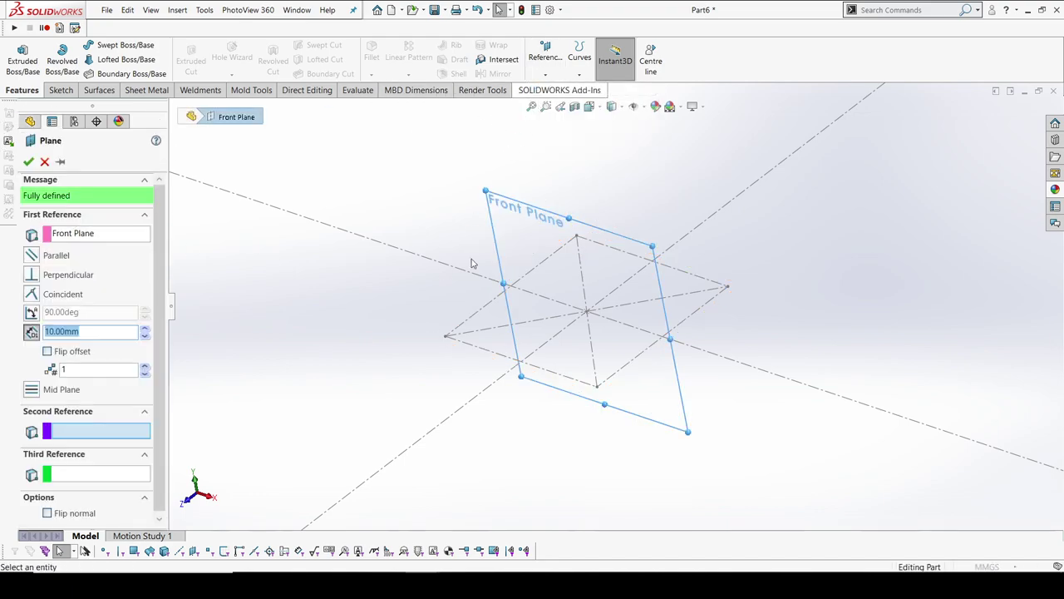
{"action": "left_click", "coordinate": [446, 339]}
{"action": "left_click", "coordinate": [29, 163]}
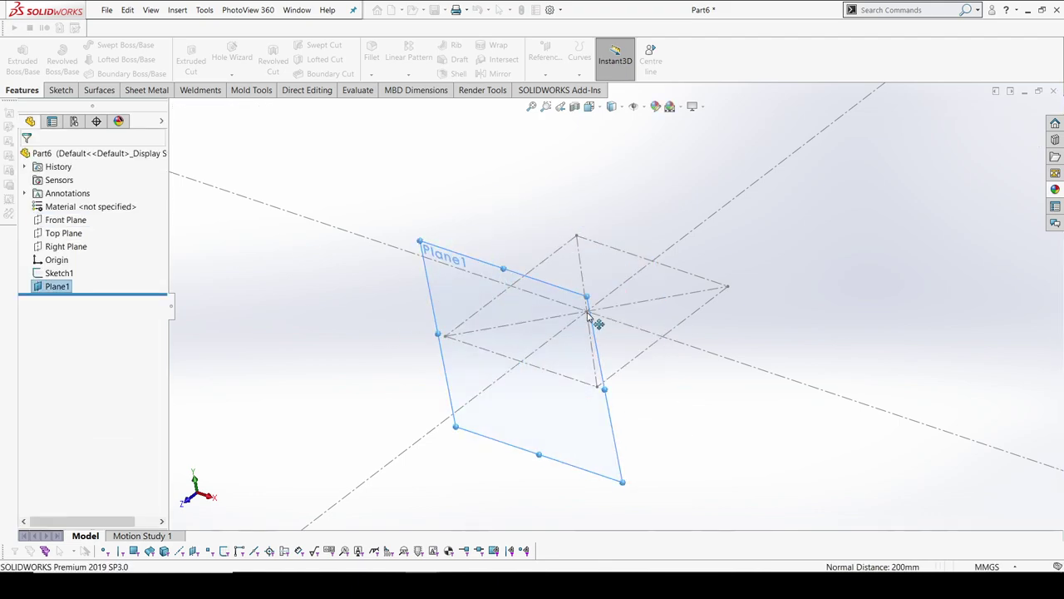
Hide all item types, undo the new reference plane, and turn the display of hidden items back on.
{"action": "middle_click_drag", "start_coordinate": [594, 316], "coordinate": [553, 285]}
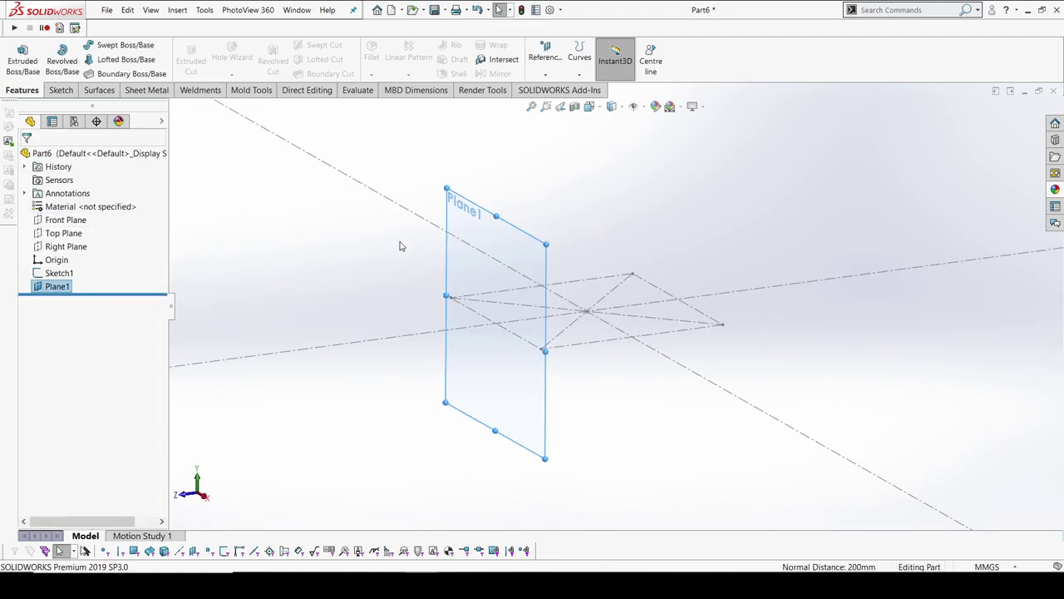
{"action": "middle_click_drag", "start_coordinate": [399, 246], "coordinate": [371, 257]}
{"action": "left_click", "coordinate": [478, 255]}
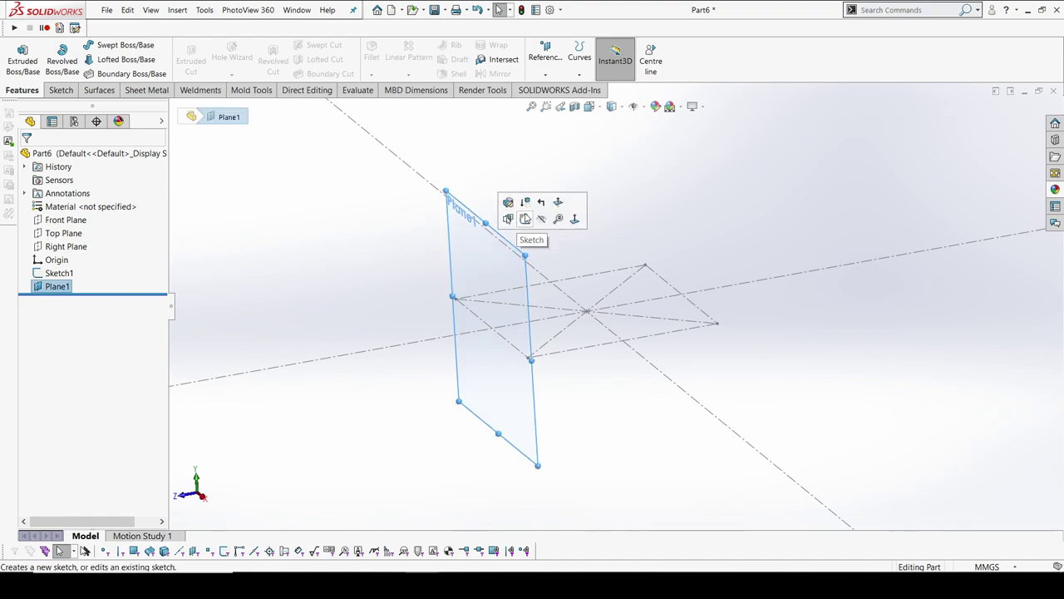
{"action": "left_click", "coordinate": [633, 107]}
{"action": "left_click", "coordinate": [463, 263]}
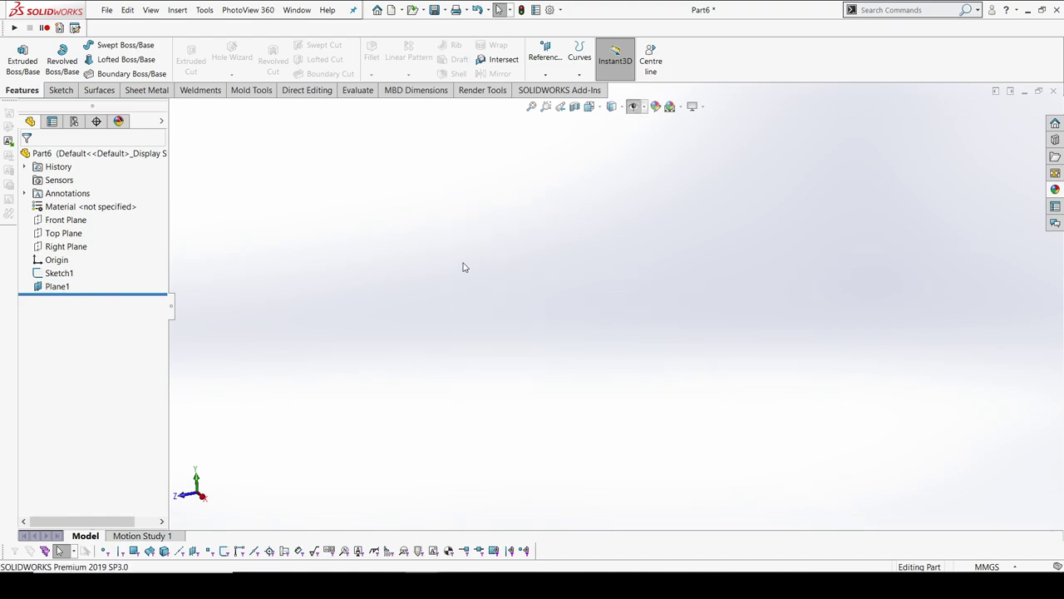
{"action": "key", "text": "ctrl+z"}
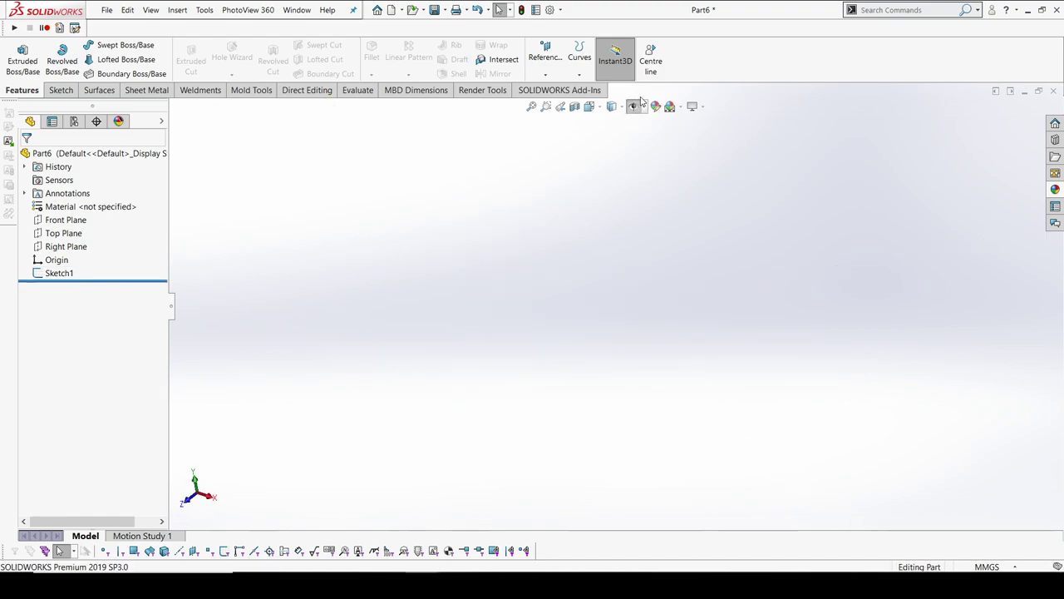
{"action": "left_click", "coordinate": [633, 106]}
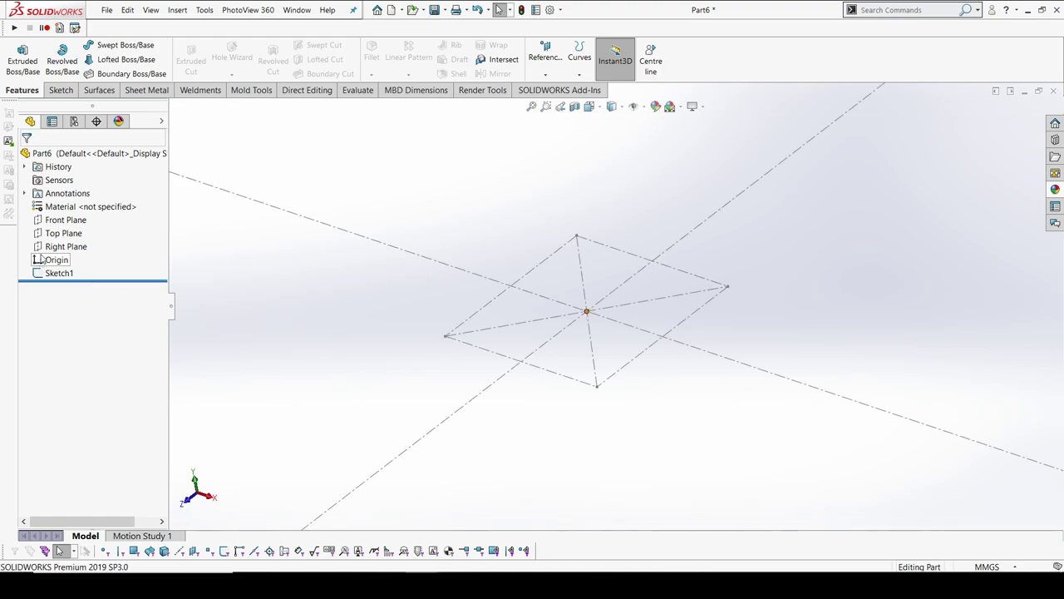
Create a reference plane parallel to the Front Plane passing through the front-left corner of the square.
{"action": "left_click", "coordinate": [65, 220]}
{"action": "left_click", "coordinate": [546, 54]}
{"action": "left_click", "coordinate": [556, 89]}
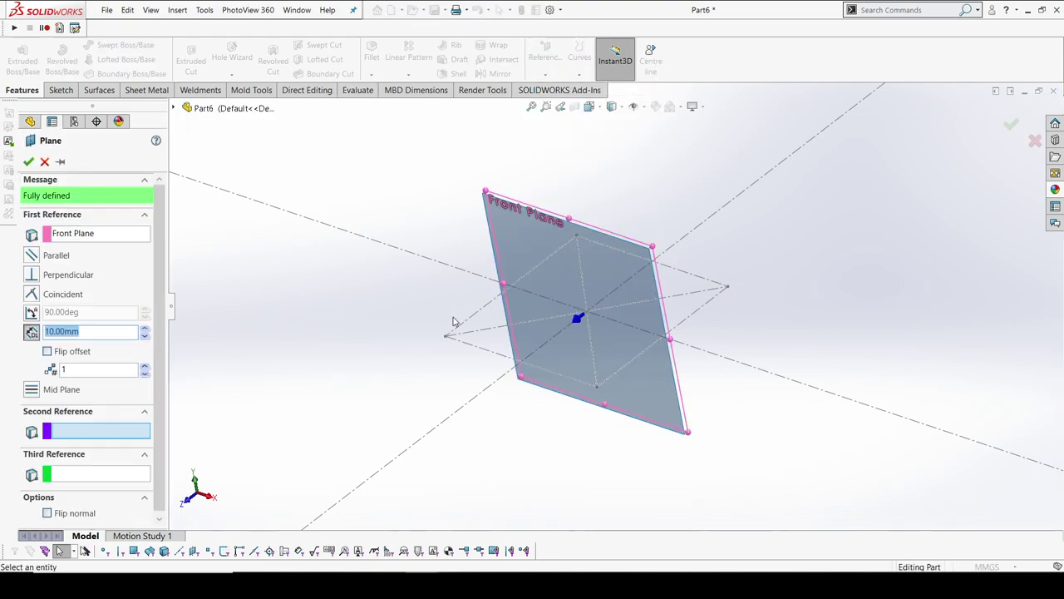
{"action": "left_click", "coordinate": [444, 337]}
{"action": "left_click", "coordinate": [27, 162]}
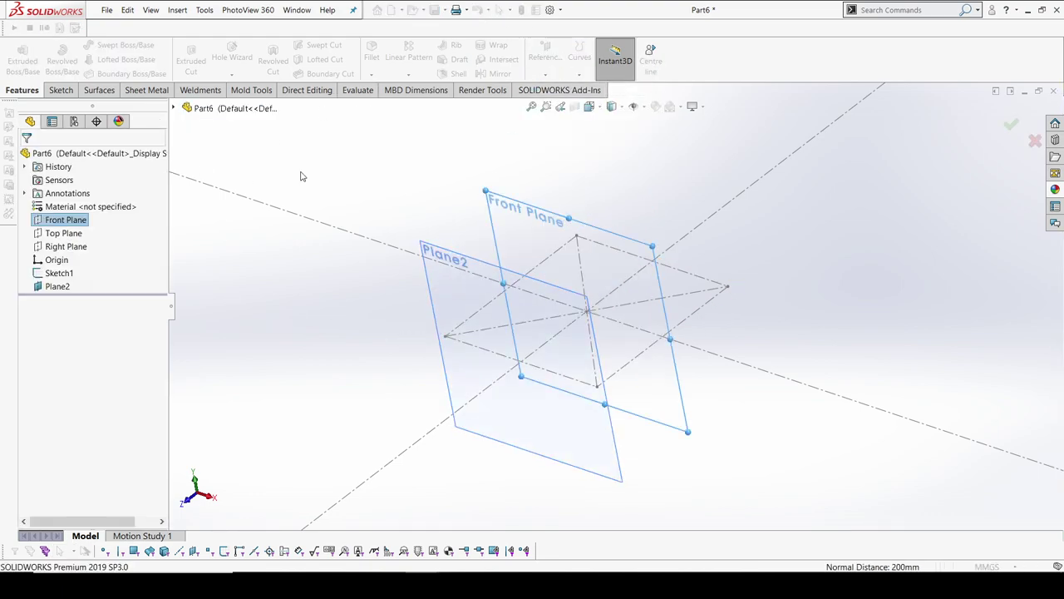
Start a sketch on the new reference plane and hide that plane.
{"action": "left_click", "coordinate": [57, 286]}
{"action": "left_click", "coordinate": [72, 270]}
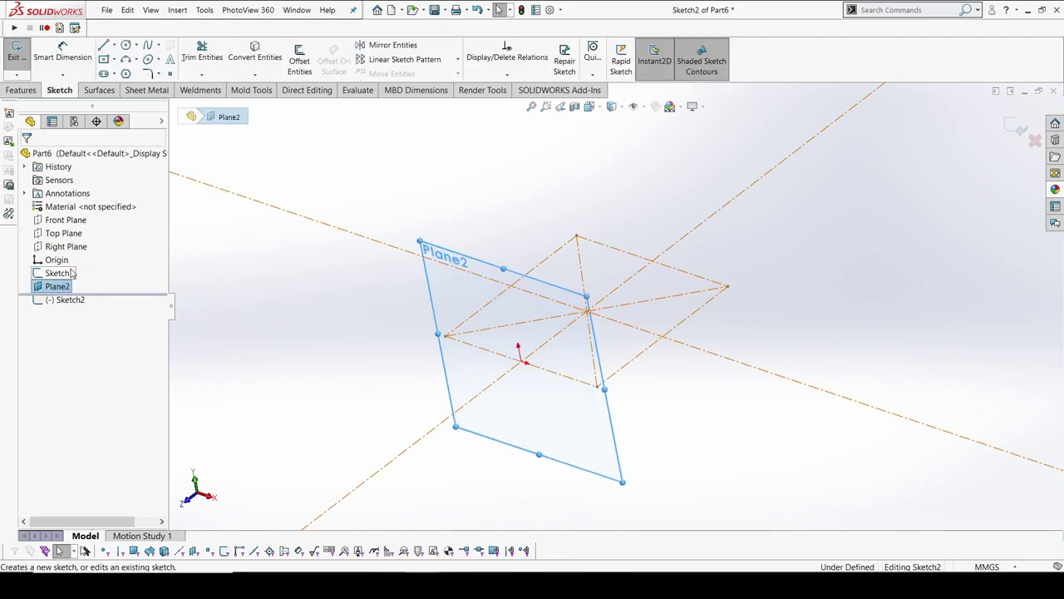
{"action": "right_click", "coordinate": [50, 287]}
{"action": "left_click", "coordinate": [78, 270]}
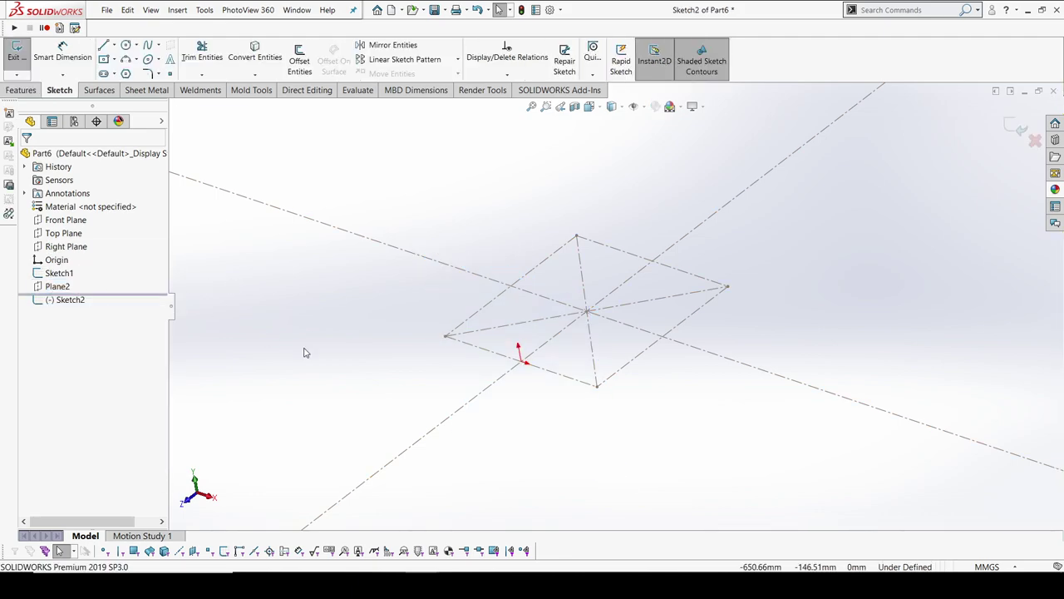
{"action": "middle_click_drag", "start_coordinate": [483, 336], "coordinate": [469, 334]}
{"action": "scroll", "coordinate": [468, 339], "scroll_direction": "down", "scroll_amount": 3}
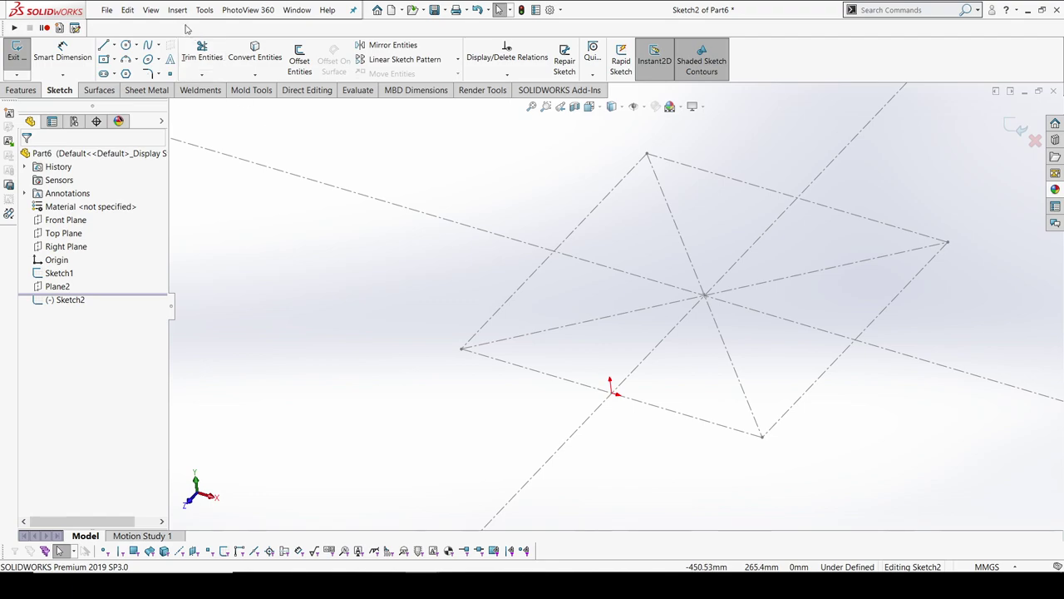
Sketch a corner rectangle about 40 mm wide, starting at the front-left corner of the construction square.
{"action": "left_click", "coordinate": [114, 60]}
{"action": "left_click", "coordinate": [135, 74]}
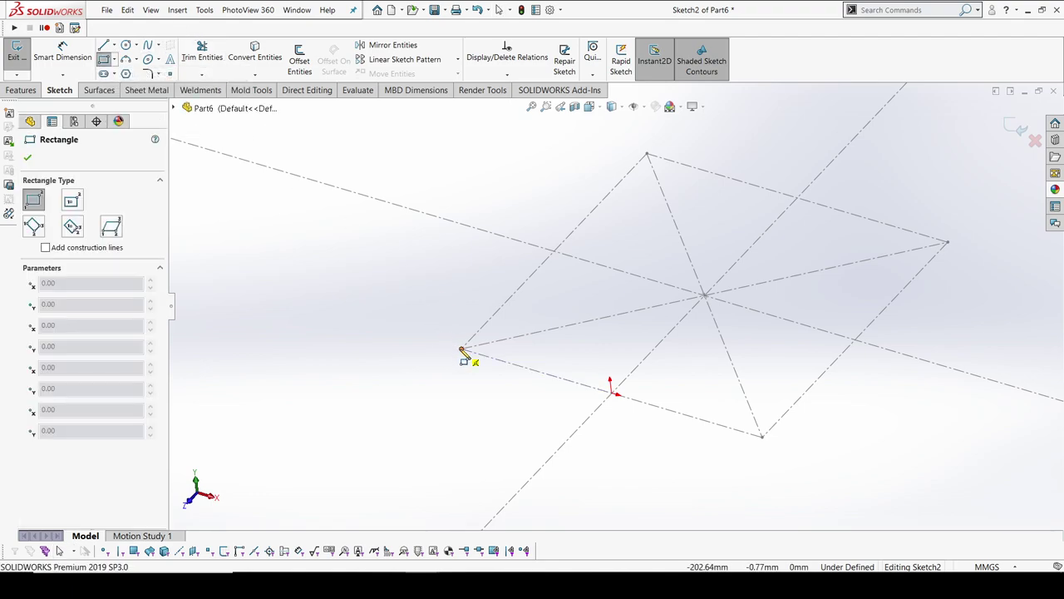
{"action": "left_click_drag", "start_coordinate": [464, 353], "coordinate": [498, 320]}
{"action": "mouse_move", "coordinate": [497, 320]}
{"action": "middle_mouse_down"}
{"action": "mouse_move", "coordinate": [544, 279]}
{"action": "mouse_move", "coordinate": [546, 317]}
{"action": "middle_mouse_up"}
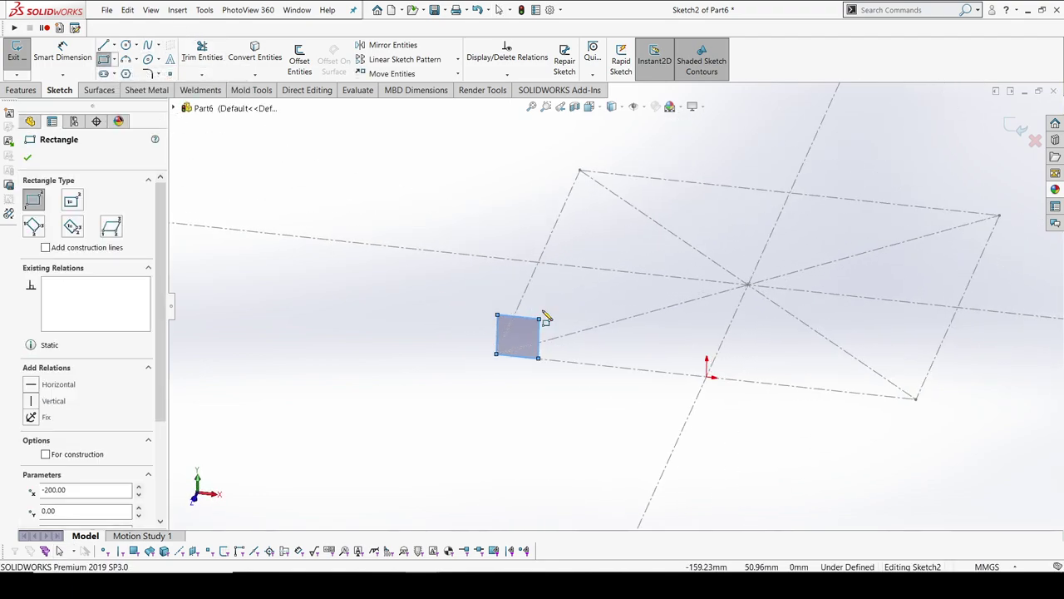
Draw a vertical construction line of infinite length through the origin.
{"action": "left_click", "coordinate": [114, 45]}
{"action": "left_click", "coordinate": [125, 59]}
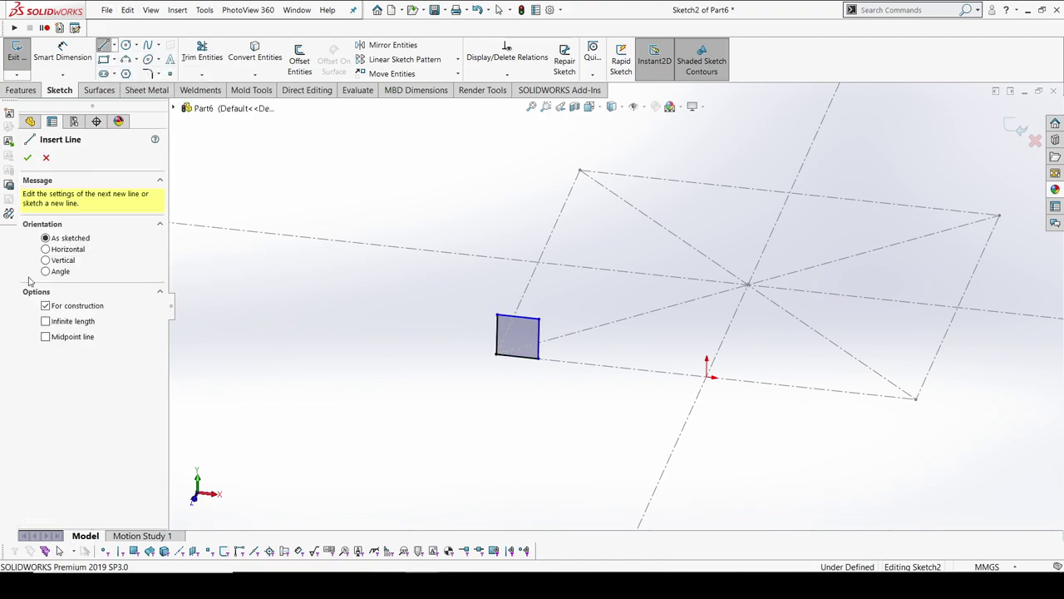
{"action": "left_click", "coordinate": [48, 321]}
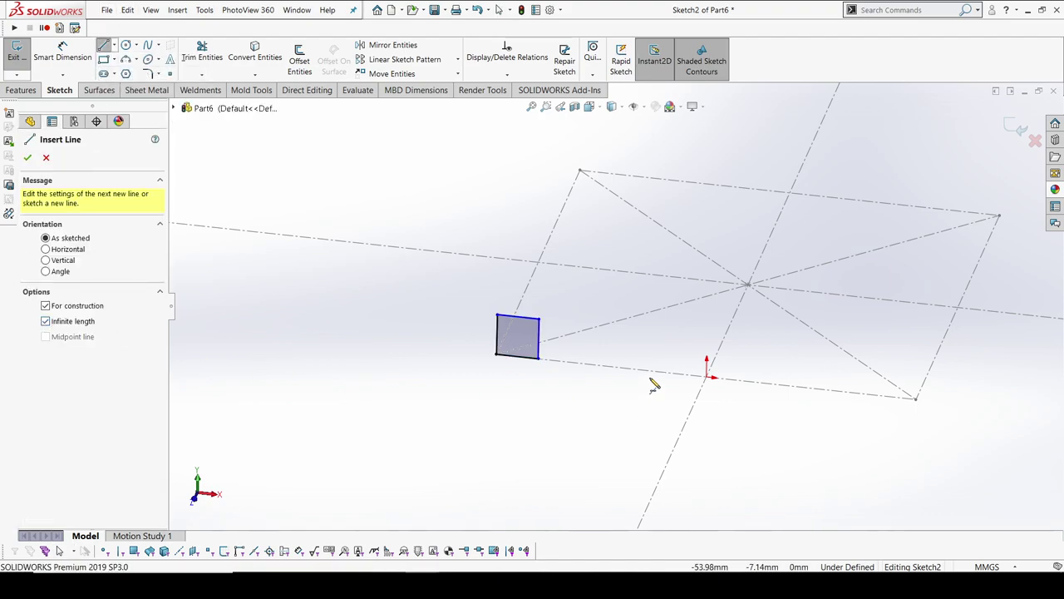
{"action": "left_click", "coordinate": [707, 377]}
{"action": "left_click", "coordinate": [707, 422]}
{"action": "key", "text": "Escape"}
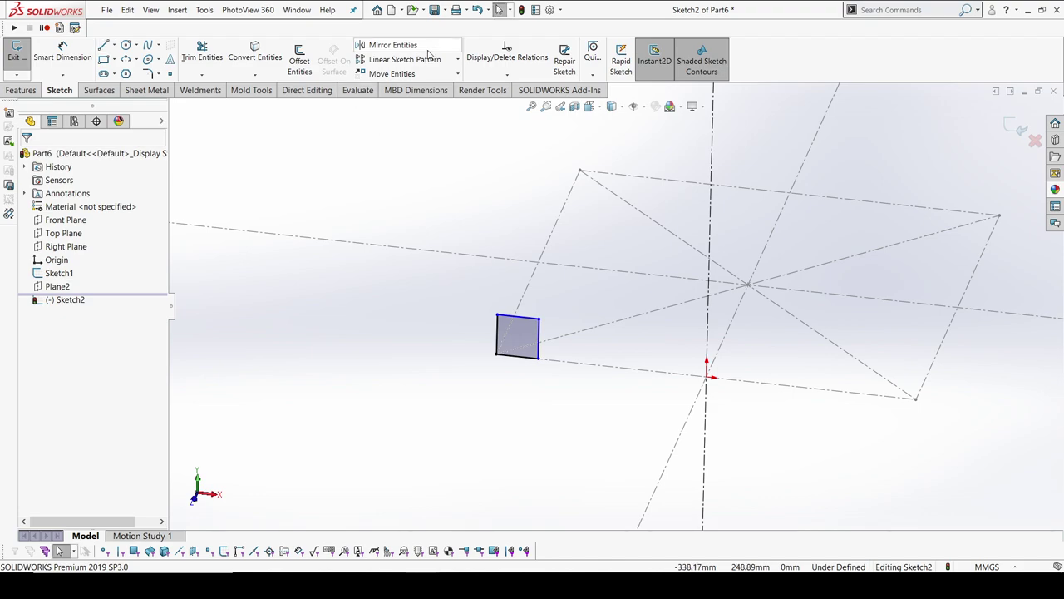
Mirror the rectangle about the vertical construction line to the front-right corner.
{"action": "left_click", "coordinate": [428, 50]}
{"action": "left_click", "coordinate": [93, 358]}
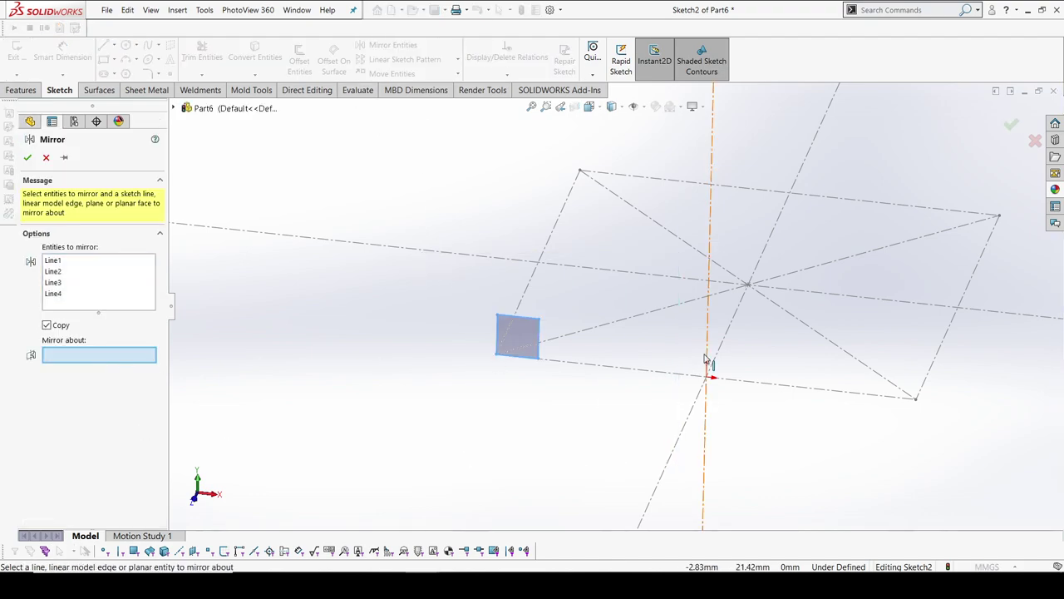
{"action": "left_click", "coordinate": [709, 344]}
{"action": "left_click", "coordinate": [1010, 127]}
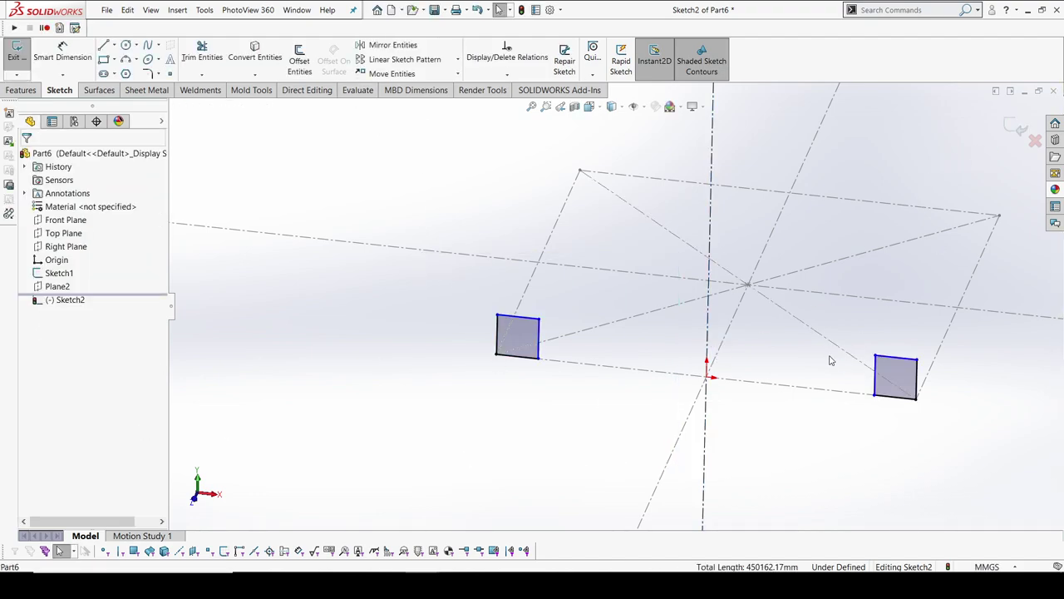
Dimension the front-left rectangle 20 mm wide and 25 mm high.
{"action": "scroll", "coordinate": [515, 330], "scroll_direction": "down", "scroll_amount": 4}
{"action": "left_click", "coordinate": [64, 48]}
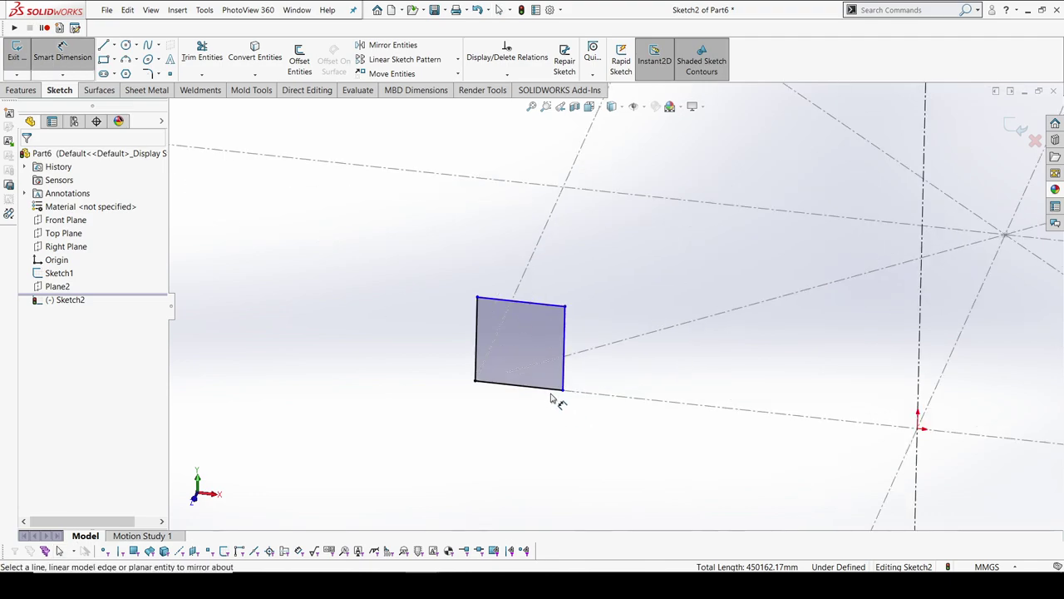
{"action": "left_click", "coordinate": [548, 389]}
{"action": "left_click", "coordinate": [514, 428]}
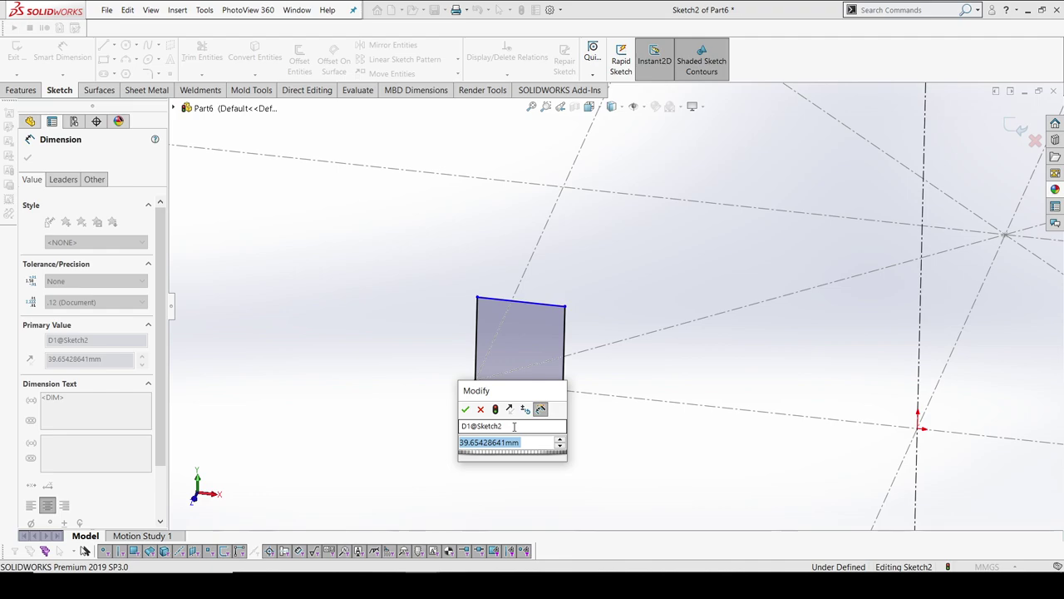
{"action": "type", "text": "20"}
{"action": "key", "text": "Return"}
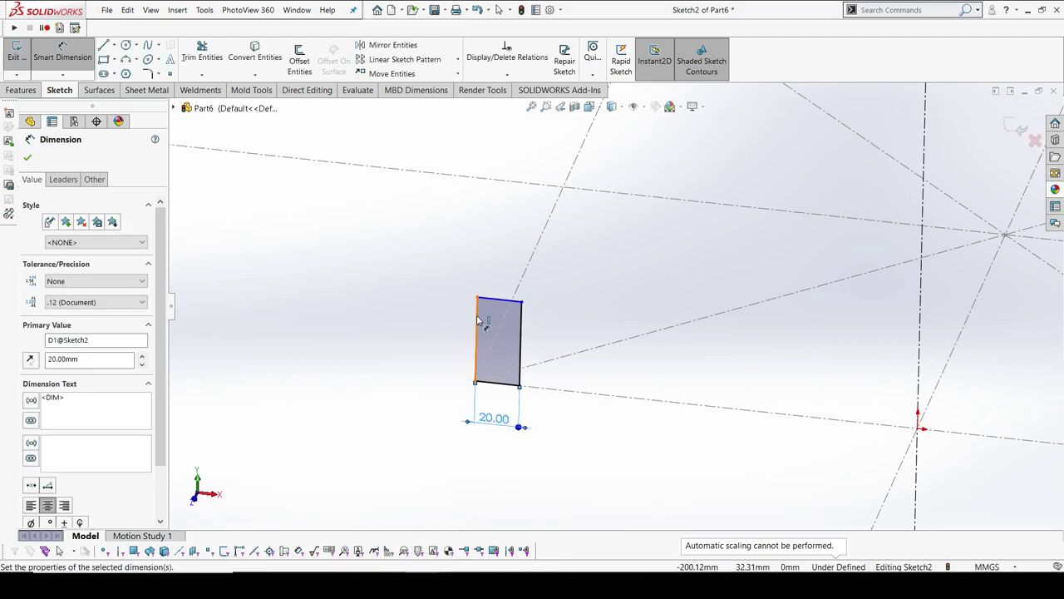
{"action": "left_click", "coordinate": [479, 320]}
{"action": "left_click", "coordinate": [407, 332]}
{"action": "type", "text": "25"}
{"action": "key", "text": "Return"}
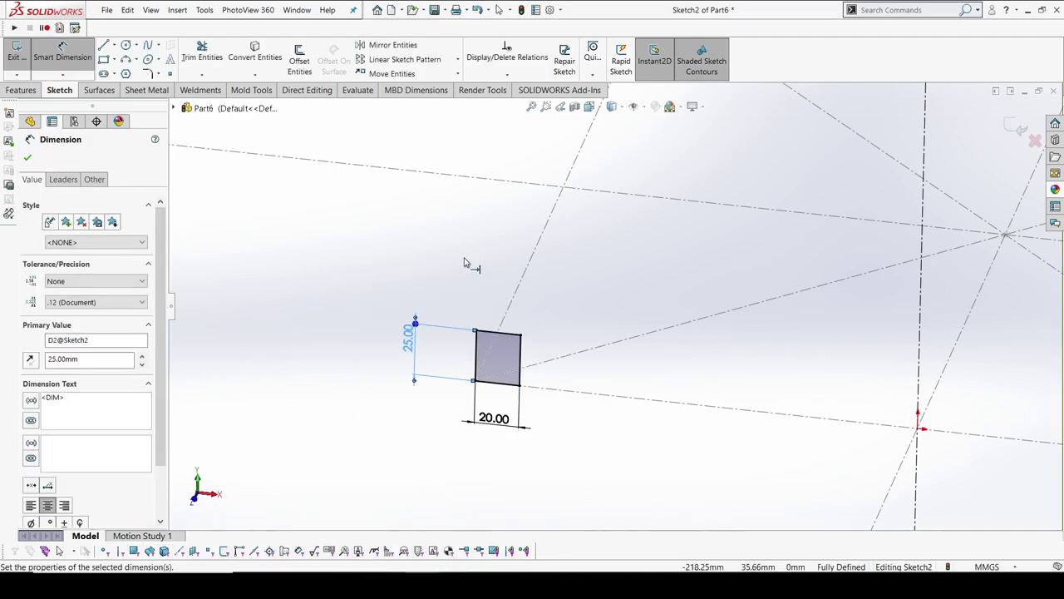
{"action": "left_click", "coordinate": [465, 262]}
Sketch a corner rectangle about 40 by 32 mm above the front-right rectangle.
{"action": "scroll", "coordinate": [499, 249], "scroll_direction": "up", "scroll_amount": 4}
{"action": "scroll", "coordinate": [677, 295], "scroll_direction": "down", "scroll_amount": 3}
{"action": "scroll", "coordinate": [582, 295], "scroll_direction": "up", "scroll_amount": 5}
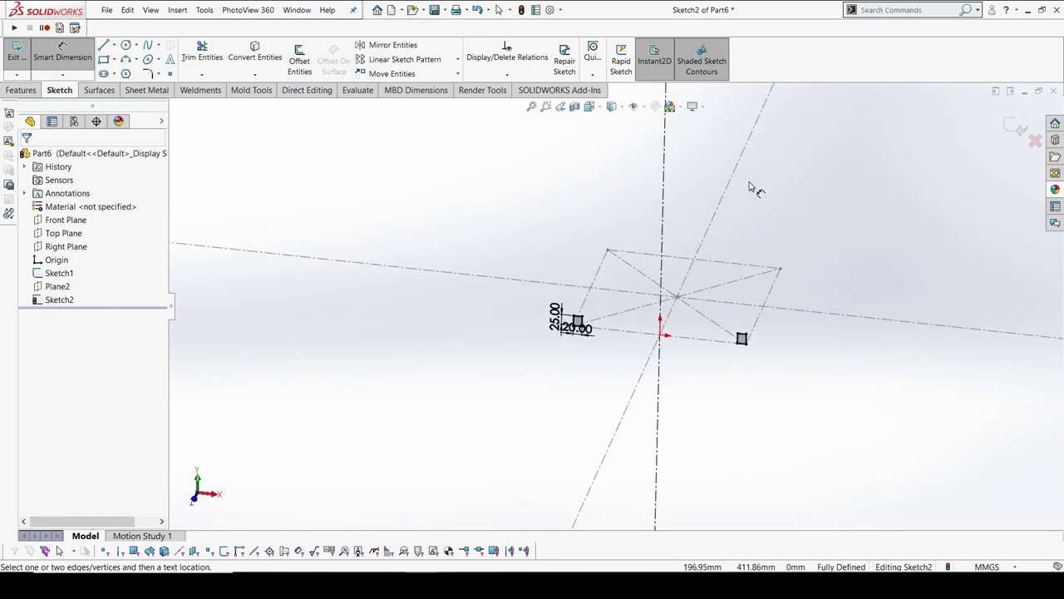
{"action": "scroll", "coordinate": [752, 188], "scroll_direction": "down", "scroll_amount": 2}
{"action": "left_click", "coordinate": [113, 59]}
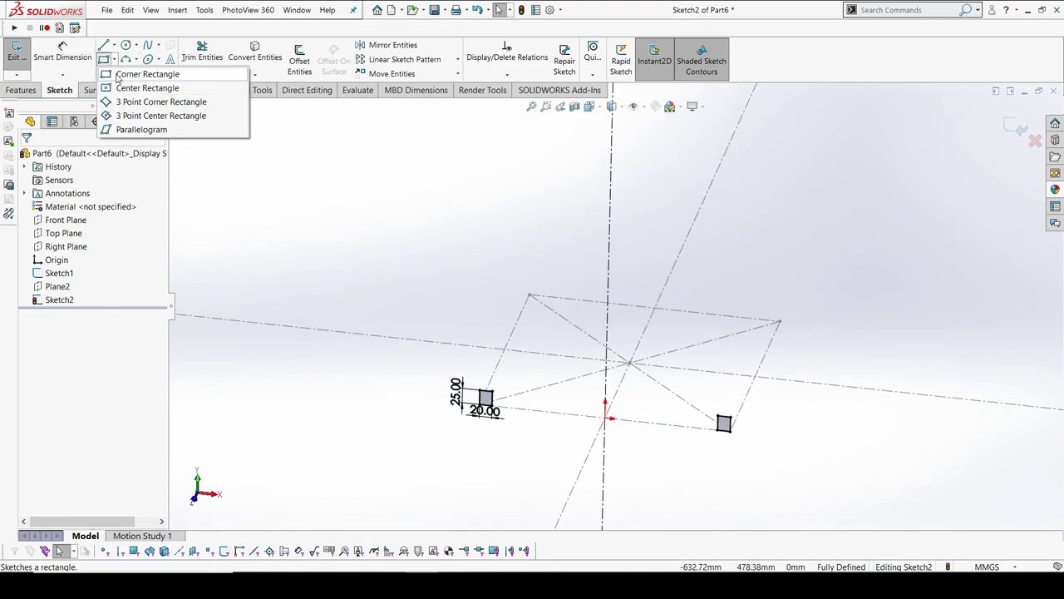
{"action": "left_click", "coordinate": [147, 74]}
{"action": "left_click", "coordinate": [724, 215]}
{"action": "left_click", "coordinate": [748, 233]}
{"action": "key", "text": "Escape"}
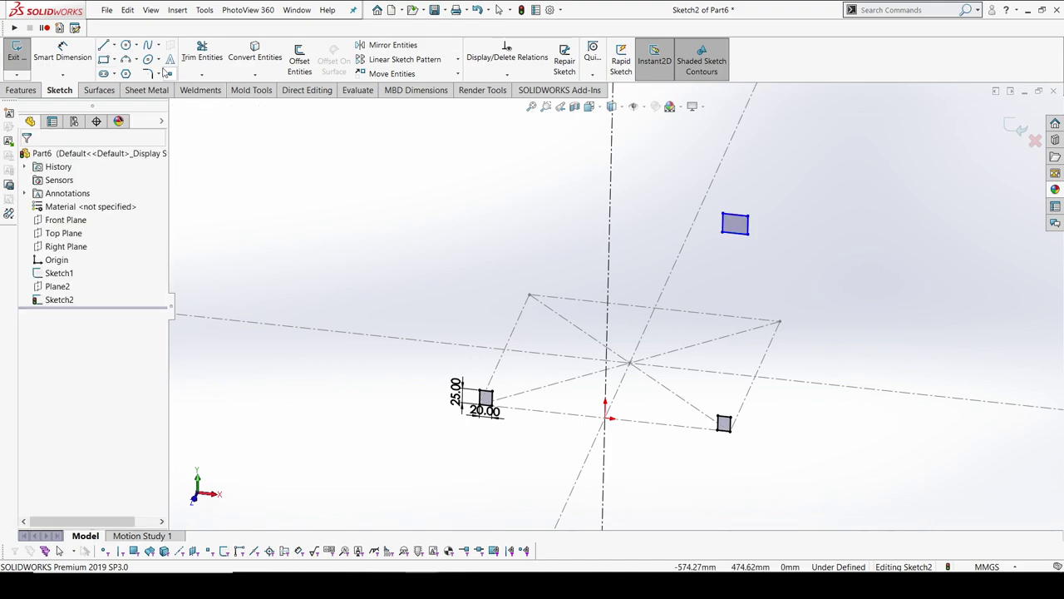
Dimension the vertical distance from the upper rectangle's top edge to the front-right rectangle's bottom edge as 350 mm.
{"action": "left_click", "coordinate": [65, 55]}
{"action": "left_click", "coordinate": [741, 215]}
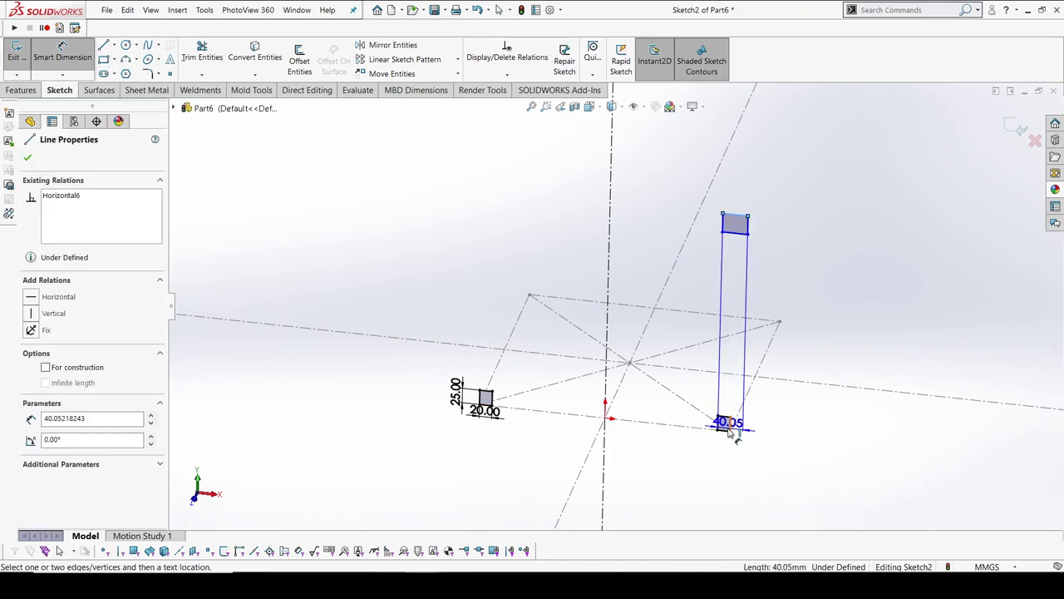
{"action": "left_click", "coordinate": [748, 218]}
{"action": "left_click", "coordinate": [797, 331]}
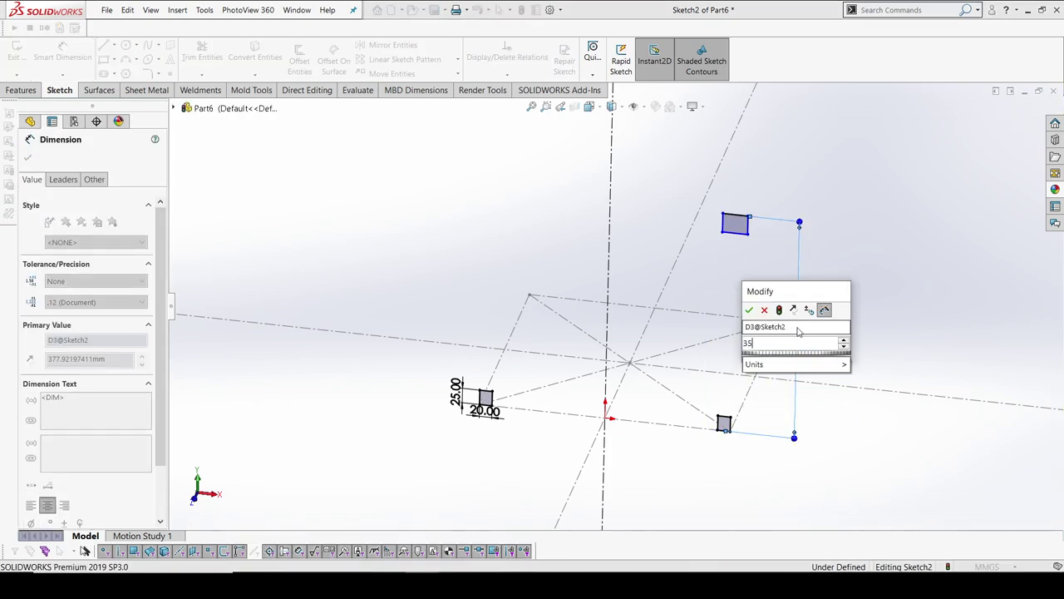
{"action": "type", "text": "350"}
{"action": "key", "text": "Return"}
{"action": "key", "text": "Escape"}
{"action": "left_click", "coordinate": [748, 250]}
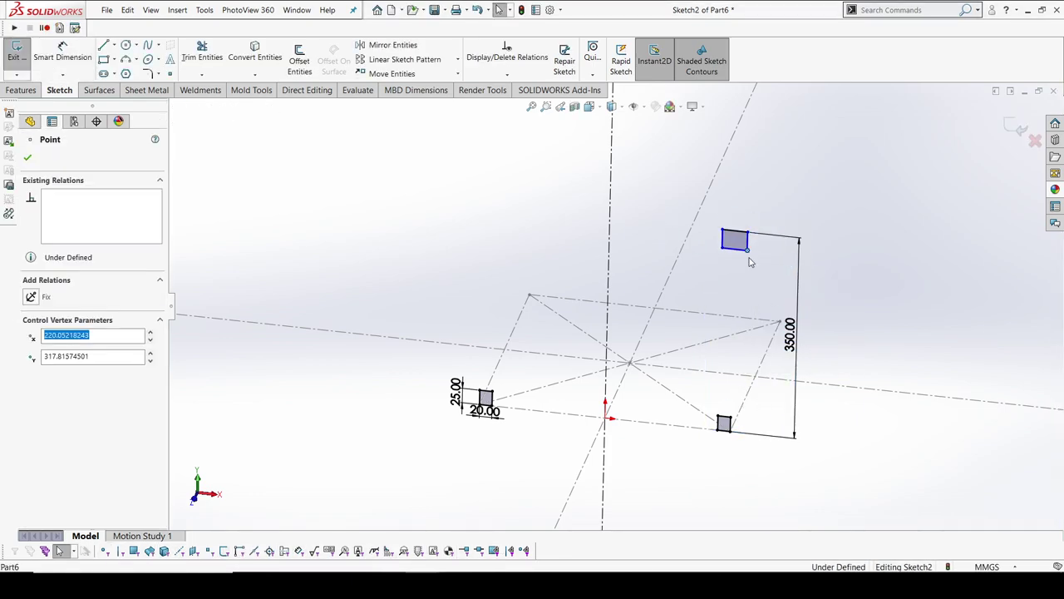
{"action": "left_click", "coordinate": [746, 408]}
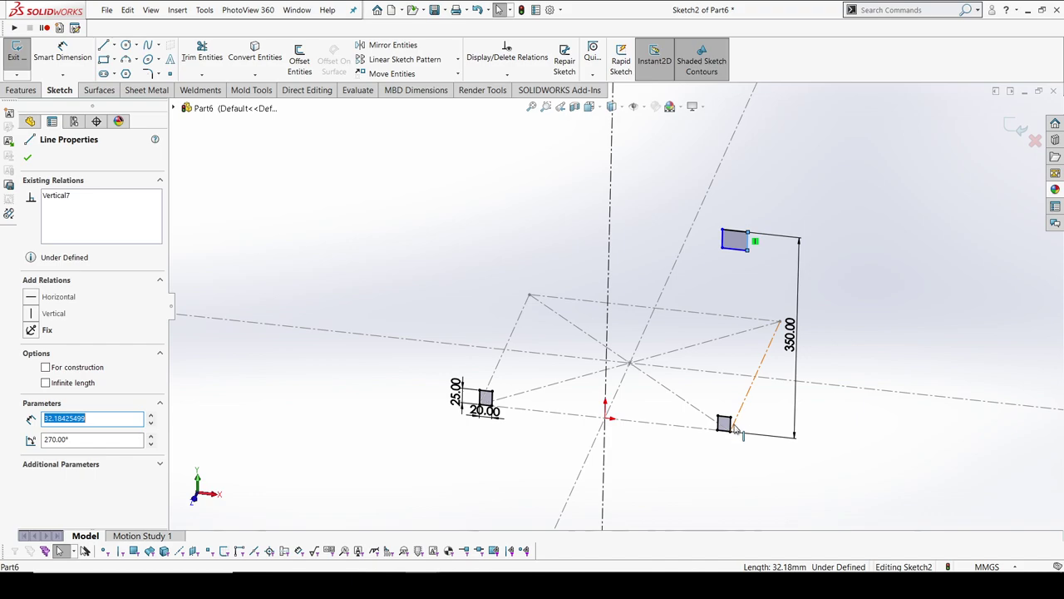
{"action": "left_click", "coordinate": [730, 417], "text": "ctrl"}
{"action": "left_click", "coordinate": [770, 441]}
Make the upper rectangle's right edge collinear with the right edge of the front-right rectangle.
{"action": "scroll", "coordinate": [770, 441], "scroll_direction": "down", "scroll_amount": 5}
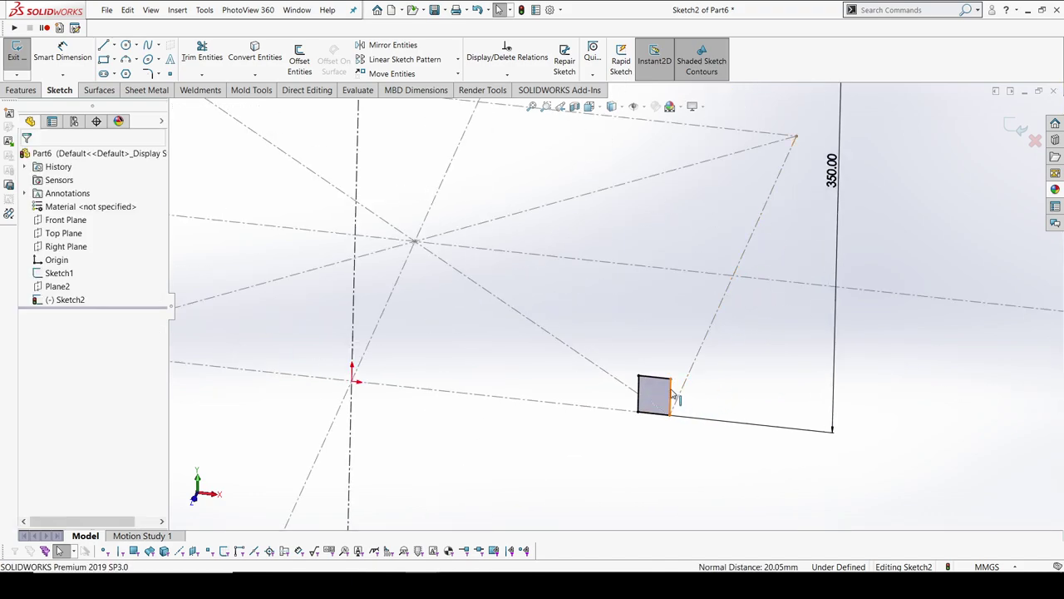
{"action": "left_click", "coordinate": [672, 394]}
{"action": "scroll", "coordinate": [619, 304], "scroll_direction": "up", "scroll_amount": 5}
{"action": "scroll", "coordinate": [644, 112], "scroll_direction": "down", "scroll_amount": 3}
{"action": "left_click", "coordinate": [664, 184], "text": "ctrl"}
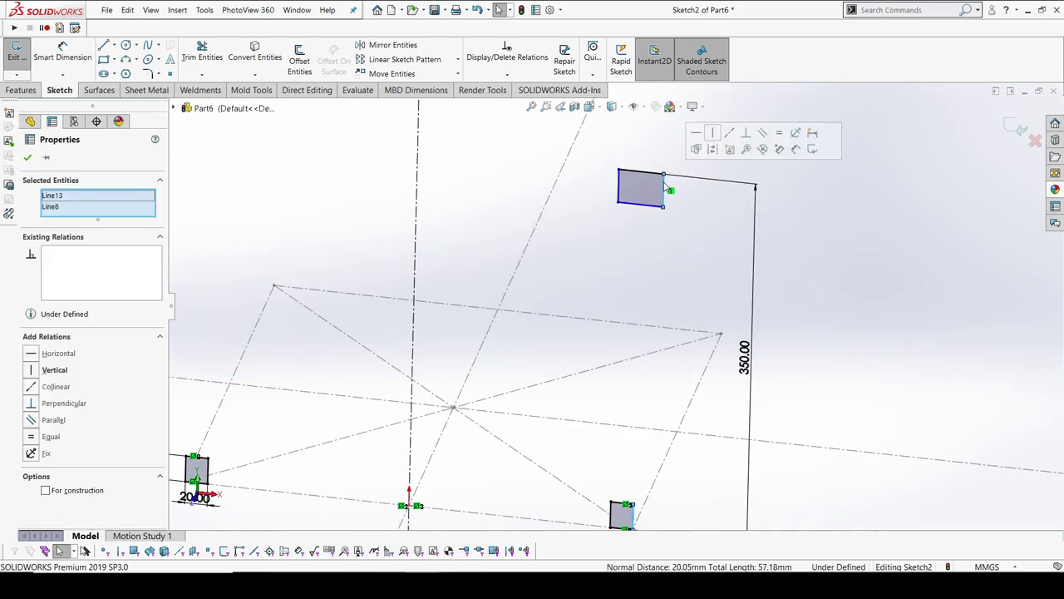
{"action": "left_click", "coordinate": [730, 133]}
{"action": "left_click", "coordinate": [836, 299]}
Make the right edges of the upper and front-right rectangles equal in length.
{"action": "left_click", "coordinate": [641, 198]}
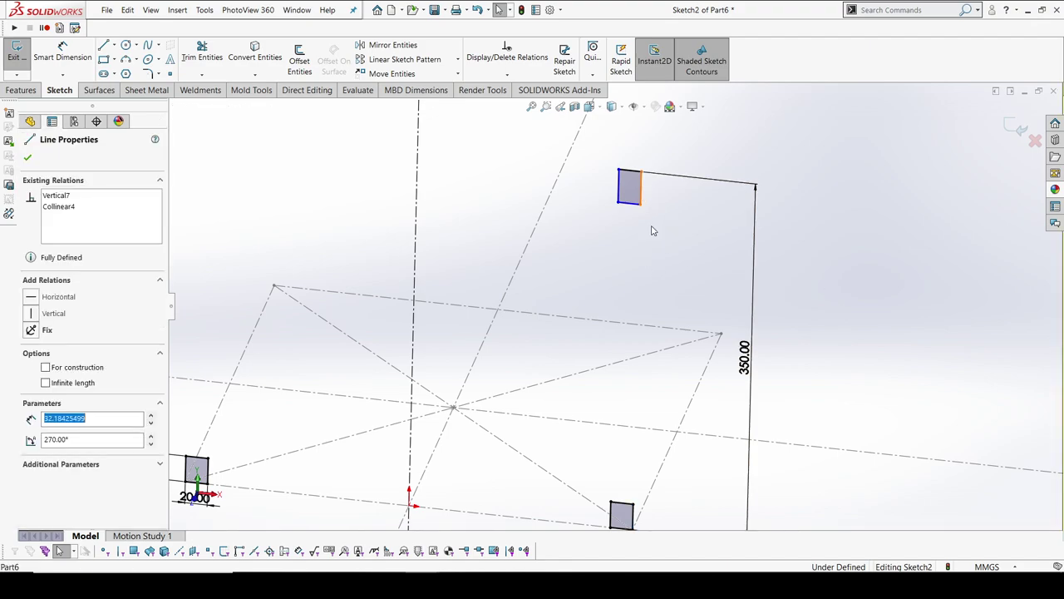
{"action": "left_click", "coordinate": [634, 521], "text": "ctrl"}
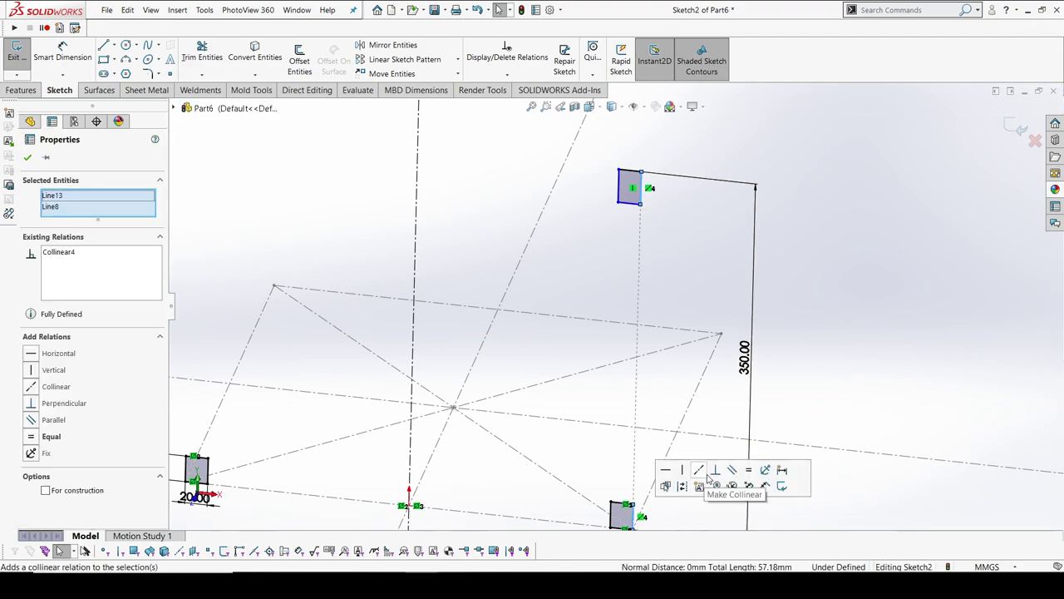
{"action": "left_click", "coordinate": [749, 469]}
{"action": "left_click", "coordinate": [679, 290]}
Make the upper rectangle's left edge collinear with the left edge of the front-right rectangle.
{"action": "scroll", "coordinate": [617, 307], "scroll_direction": "up", "scroll_amount": 2}
{"action": "scroll", "coordinate": [636, 262], "scroll_direction": "up", "scroll_amount": 2}
{"action": "left_click", "coordinate": [606, 241]}
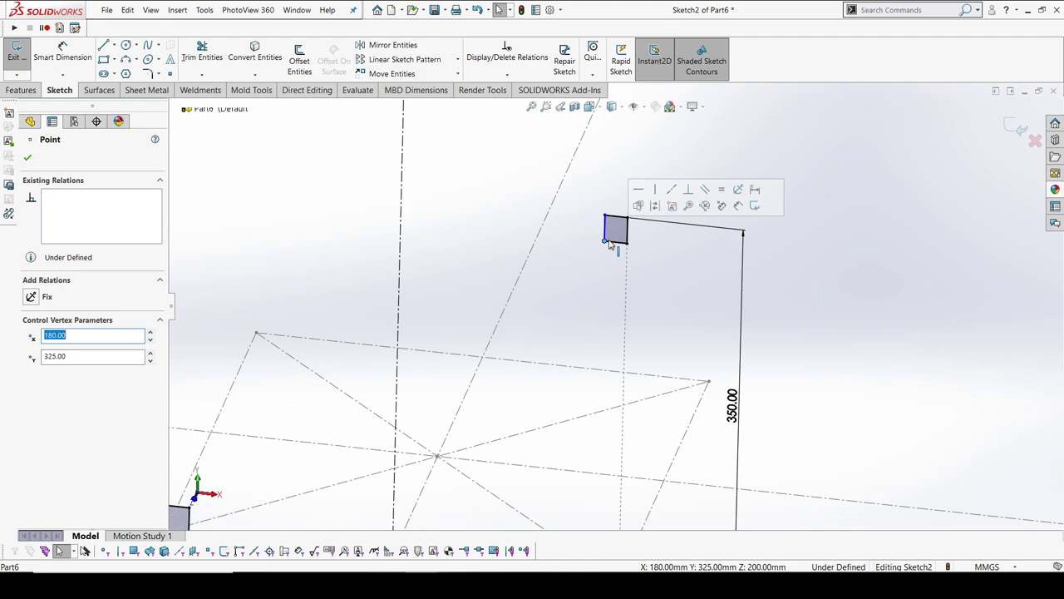
{"action": "left_click", "coordinate": [614, 242]}
{"action": "left_click", "coordinate": [603, 229]}
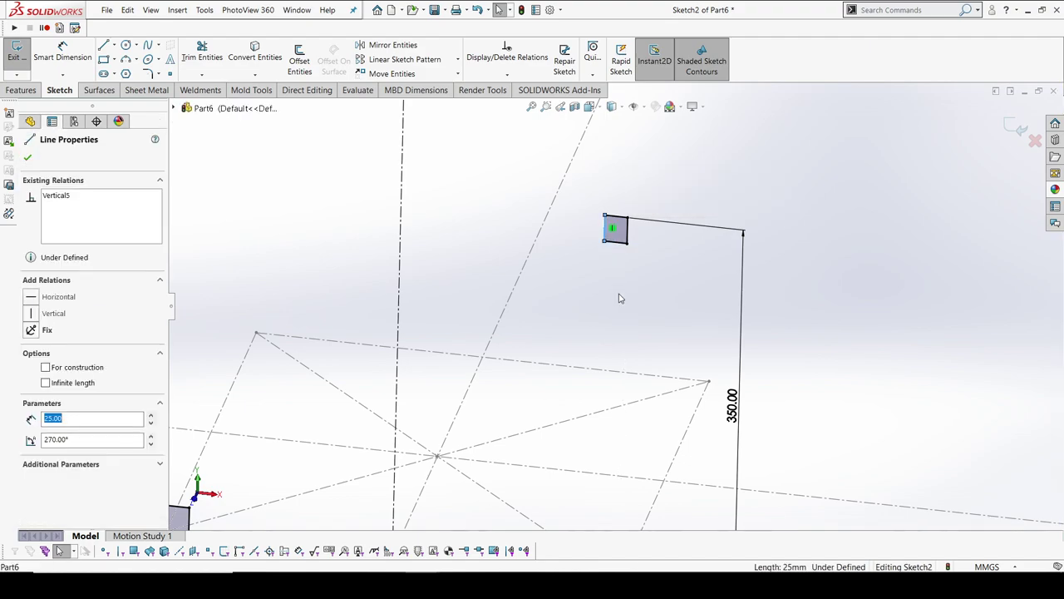
{"action": "scroll", "coordinate": [617, 455], "scroll_direction": "up", "scroll_amount": 1}
{"action": "left_click", "coordinate": [590, 441], "text": "ctrl"}
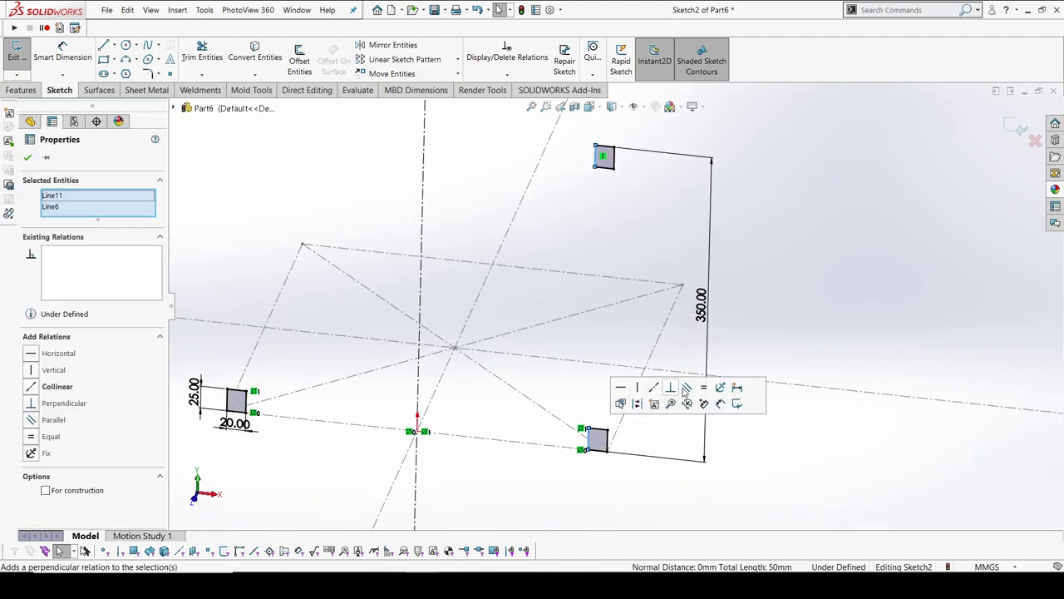
{"action": "left_click", "coordinate": [656, 388]}
{"action": "left_click", "coordinate": [621, 255]}
{"action": "scroll", "coordinate": [613, 303], "scroll_direction": "up", "scroll_amount": 2}
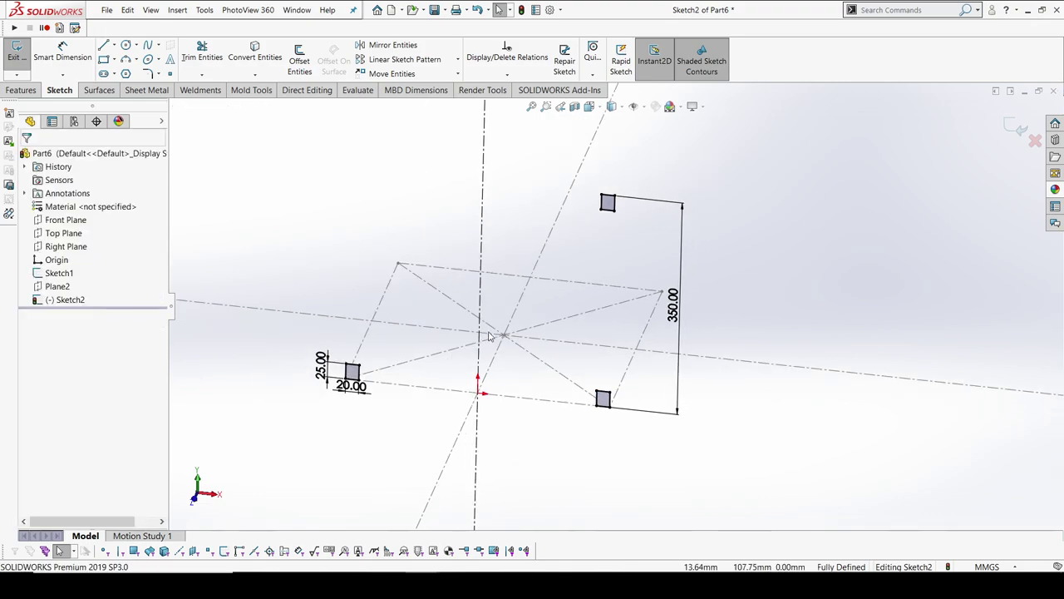
Draw two diagonal lines joining the right-edge corners of the front-left rectangle to the left-edge corners of the upper rectangle.
{"action": "middle_click_drag", "start_coordinate": [496, 340], "coordinate": [537, 242]}
{"action": "scroll", "coordinate": [533, 236], "scroll_direction": "up", "scroll_amount": 1}
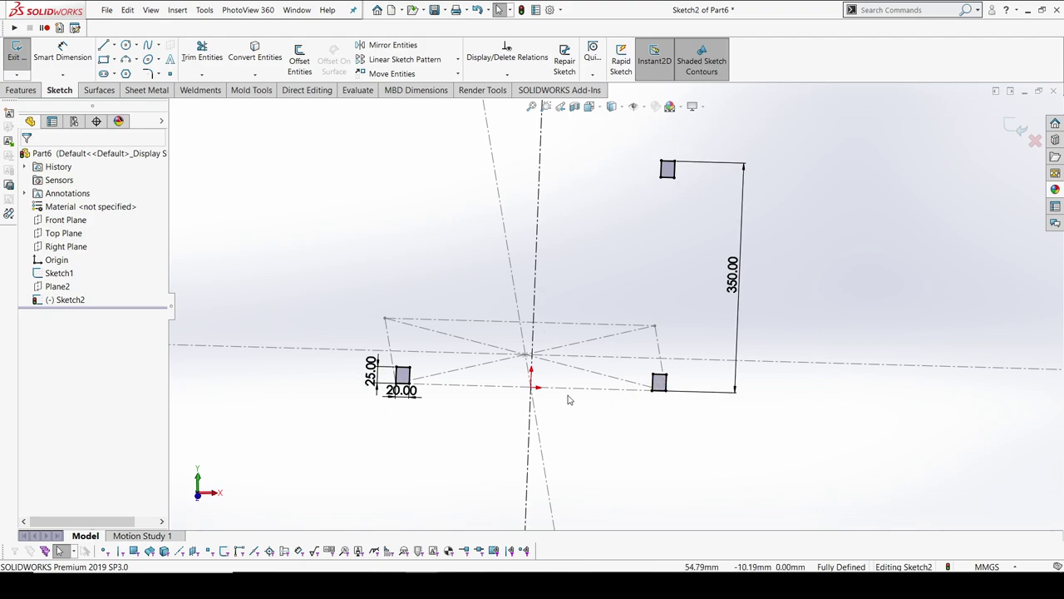
{"action": "middle_click_drag", "start_coordinate": [515, 333], "coordinate": [476, 336]}
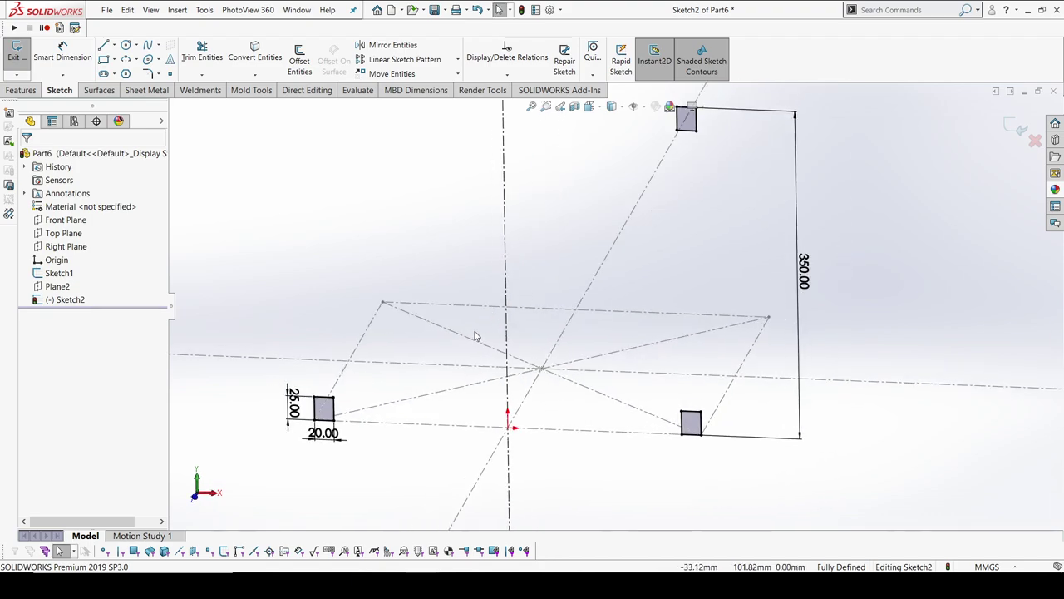
{"action": "left_click", "coordinate": [103, 45]}
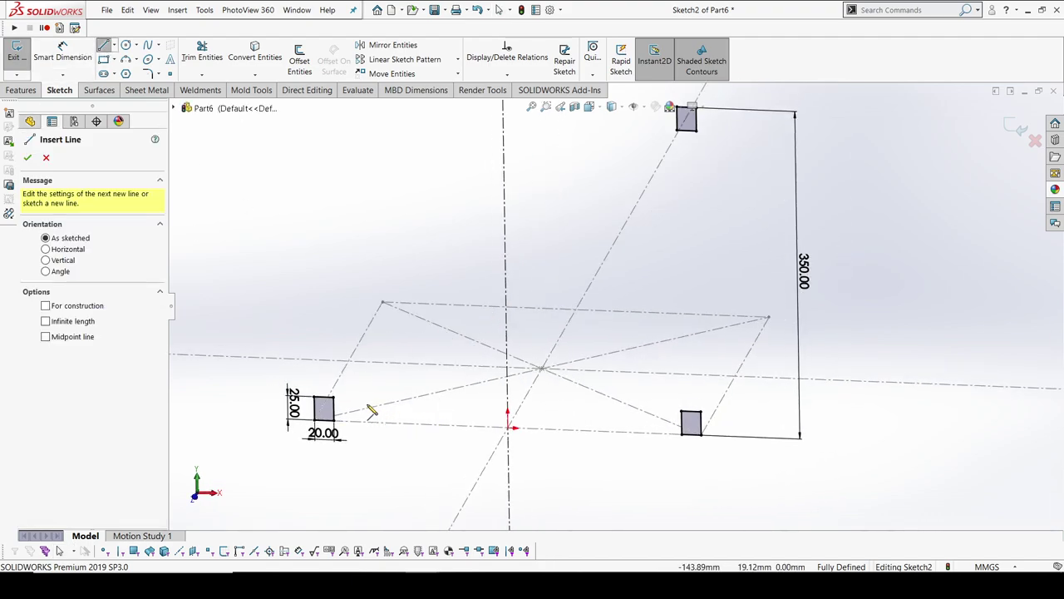
{"action": "left_click", "coordinate": [336, 402]}
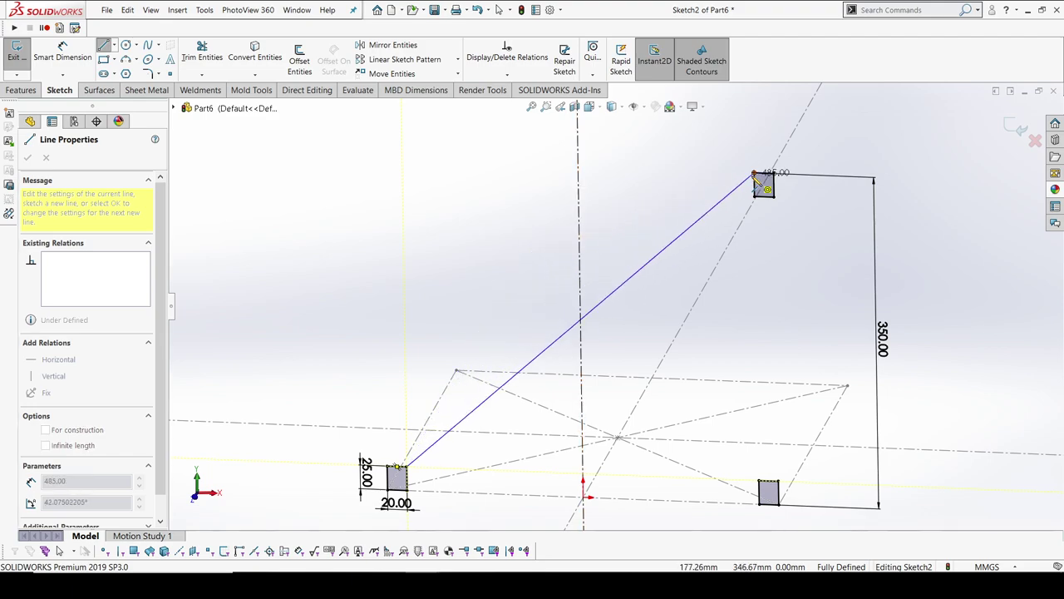
{"action": "left_click", "coordinate": [756, 177]}
{"action": "key", "text": "Escape"}
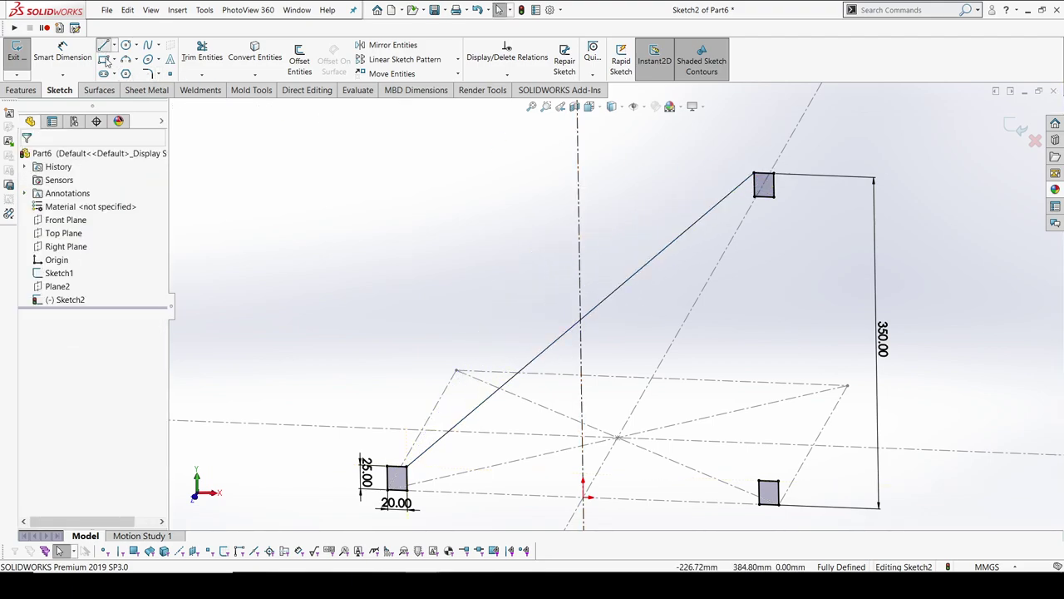
{"action": "left_click", "coordinate": [409, 491]}
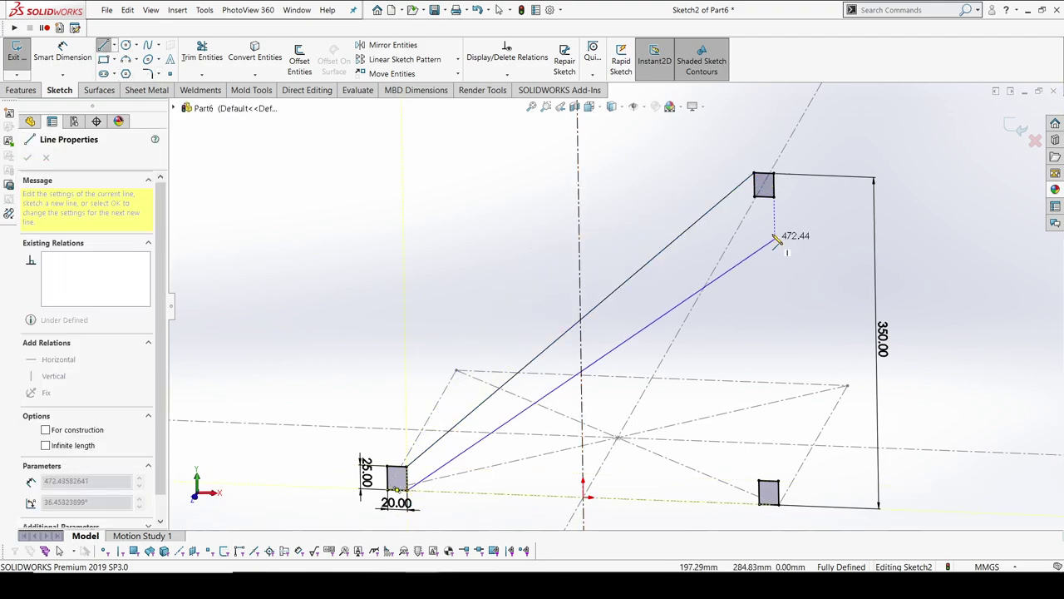
{"action": "left_click", "coordinate": [761, 196]}
{"action": "key", "text": "Escape"}
Convert the front-left rectangle's right edge and the upper rectangle's left edge to construction geometry.
{"action": "left_click", "coordinate": [766, 194]}
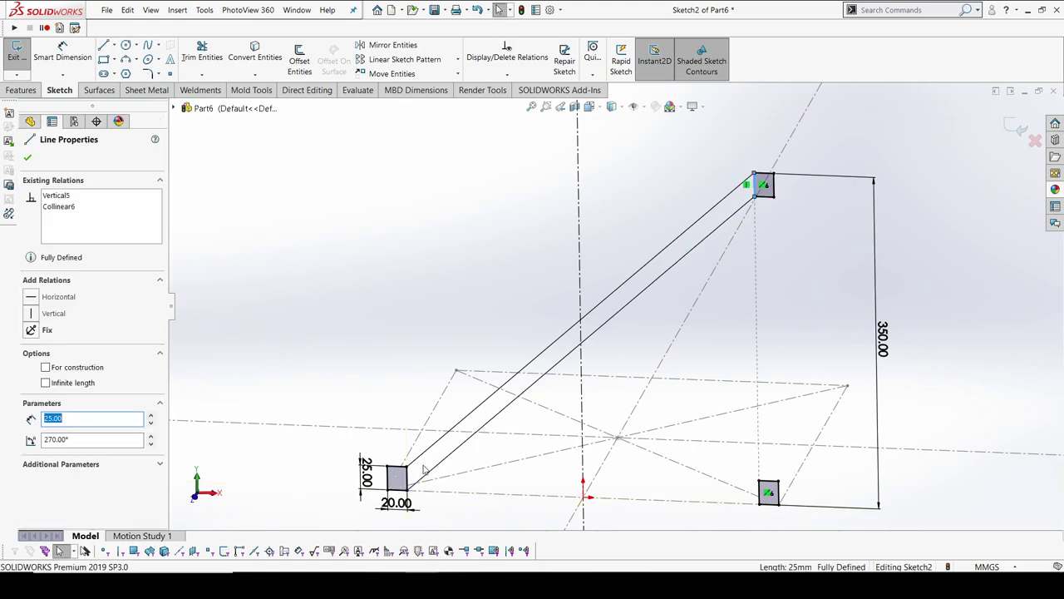
{"action": "left_click", "coordinate": [410, 476], "text": "ctrl"}
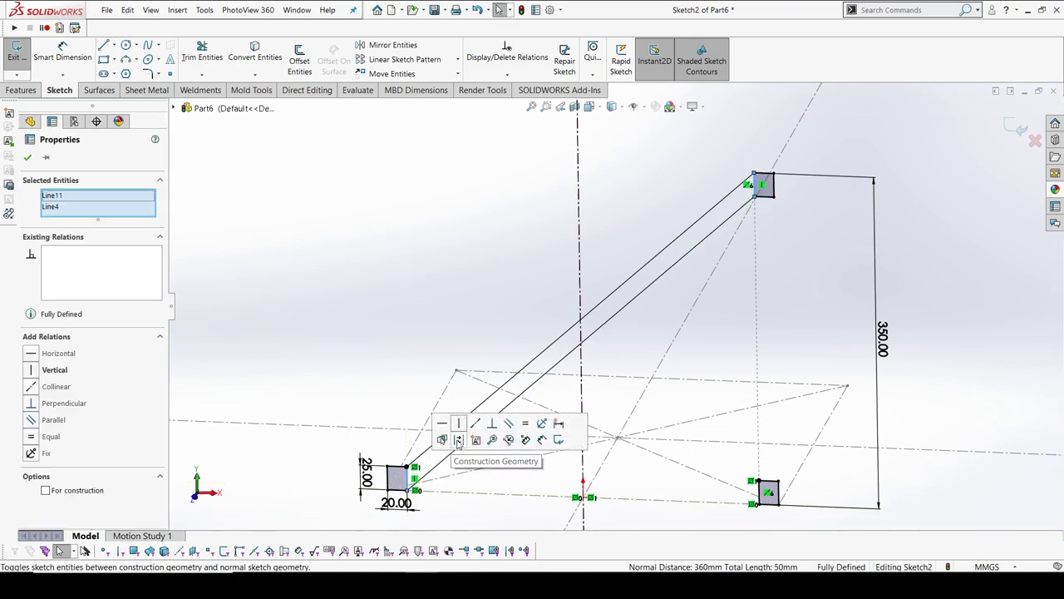
{"action": "left_click", "coordinate": [458, 442]}
Draw two lines from the front-right rectangle's left corners up to the lower edge line of the diagonal leg.
{"action": "mouse_move", "coordinate": [483, 284]}
{"action": "middle_mouse_down"}
{"action": "mouse_move", "coordinate": [494, 257]}
{"action": "mouse_move", "coordinate": [453, 246]}
{"action": "middle_mouse_up"}
{"action": "left_click", "coordinate": [104, 45]}
{"action": "scroll", "coordinate": [685, 373], "scroll_direction": "up", "scroll_amount": 3}
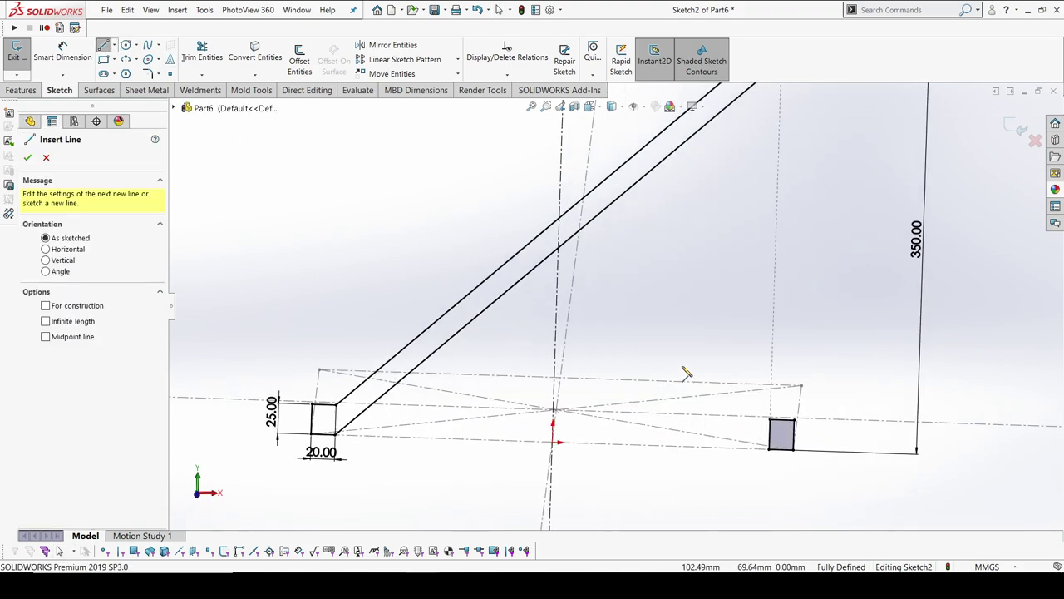
{"action": "mouse_move", "coordinate": [685, 373]}
{"action": "middle_mouse_down"}
{"action": "mouse_move", "coordinate": [677, 385]}
{"action": "mouse_move", "coordinate": [769, 470]}
{"action": "middle_mouse_up"}
{"action": "left_click", "coordinate": [757, 453]}
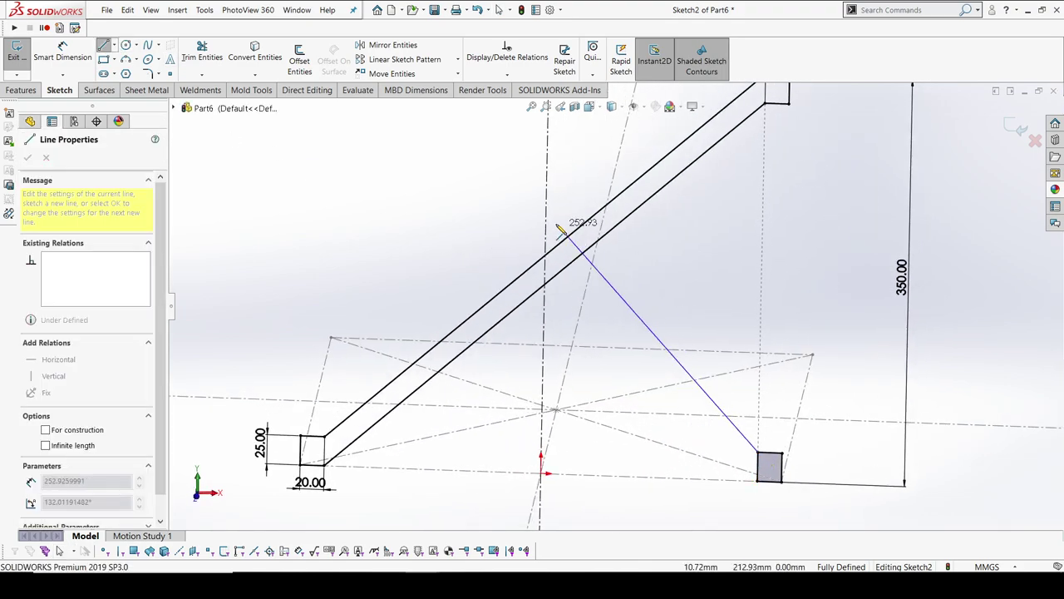
{"action": "left_click", "coordinate": [622, 222]}
{"action": "double_click", "coordinate": [605, 301]}
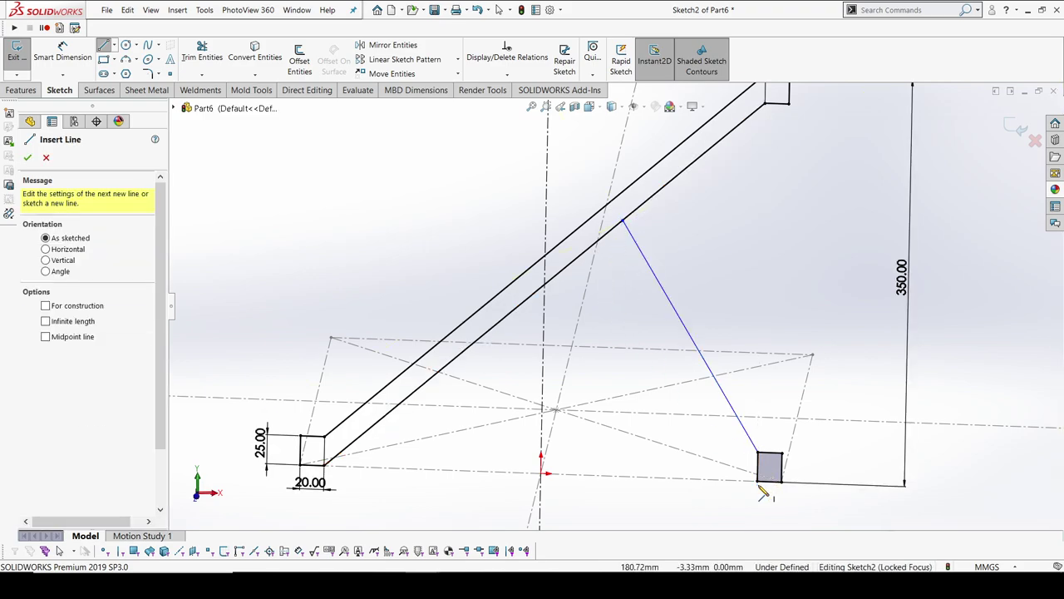
{"action": "left_click", "coordinate": [757, 482]}
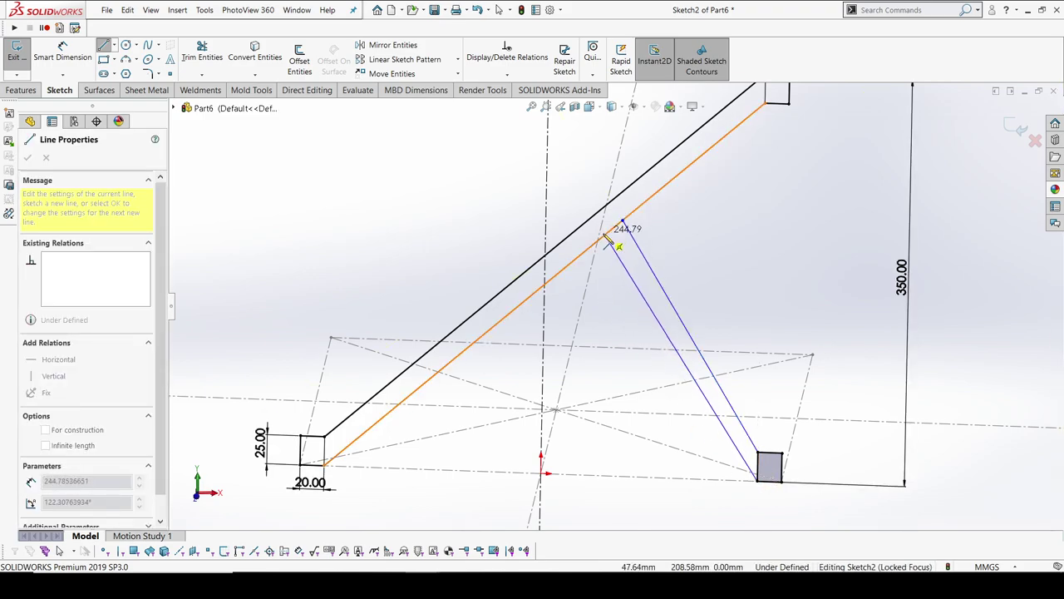
{"action": "left_click", "coordinate": [607, 237]}
{"action": "key", "text": "Escape"}
Add a driven dimension for the perpendicular width between the long diagonal leg's two lines.
{"action": "left_click", "coordinate": [62, 57]}
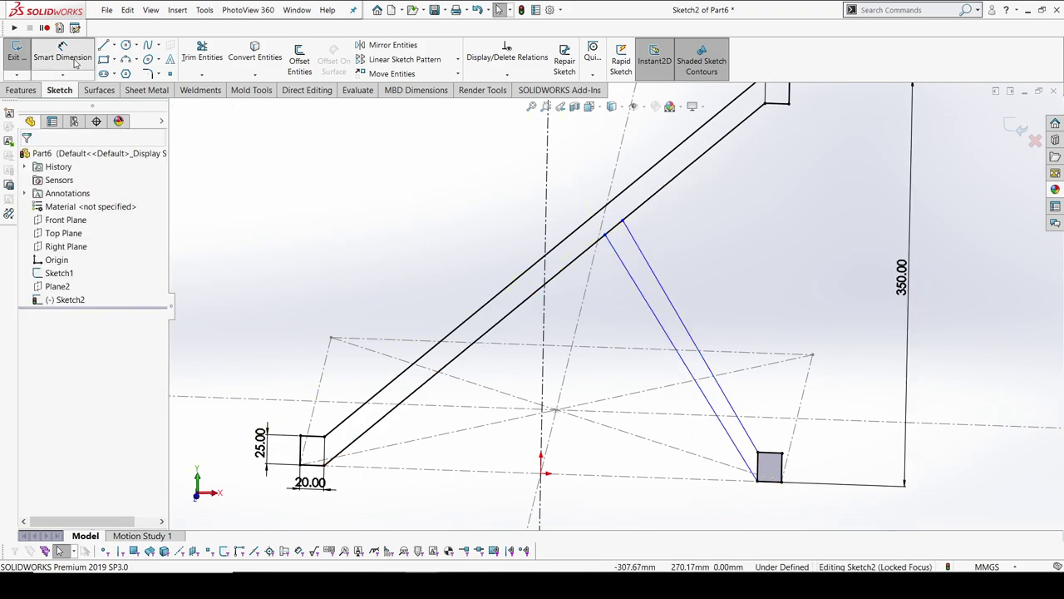
{"action": "left_click", "coordinate": [505, 301]}
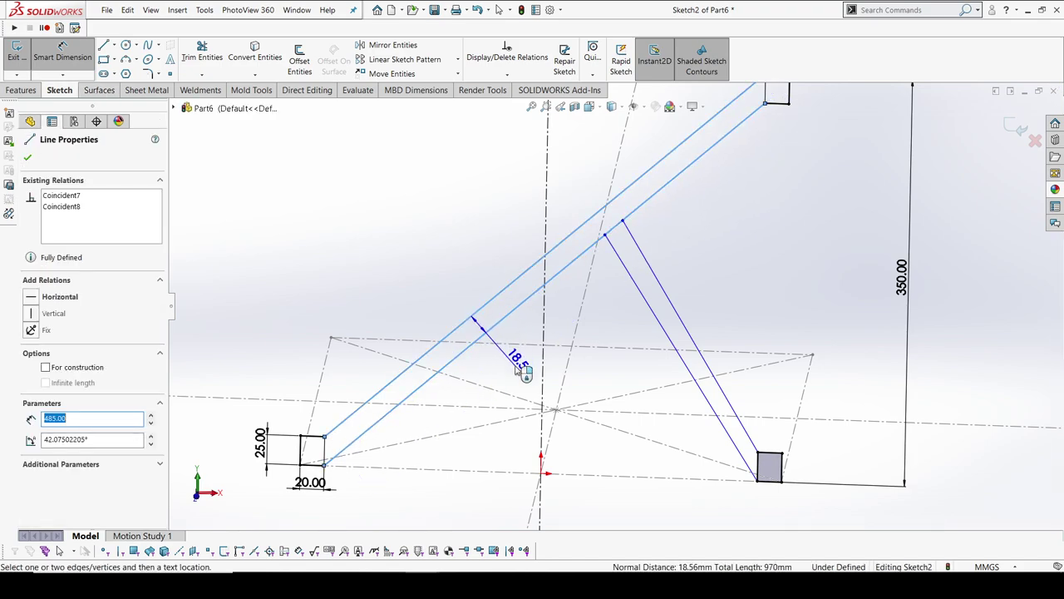
{"action": "left_click", "coordinate": [518, 366]}
{"action": "left_click", "coordinate": [619, 308]}
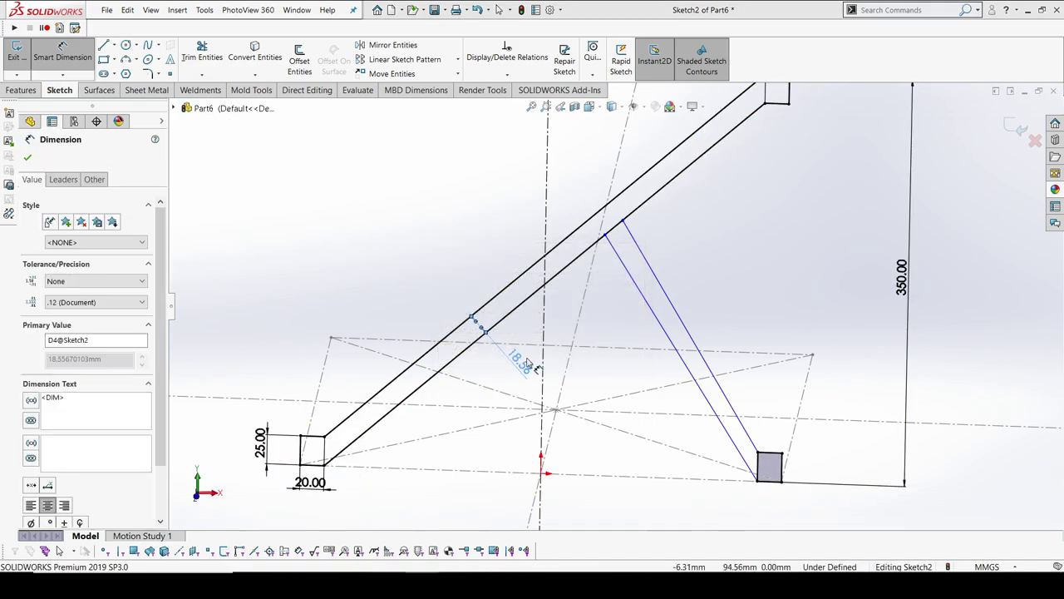
{"action": "left_click", "coordinate": [661, 295]}
{"action": "key", "text": "Escape"}
Make the two lines of the short brace parallel to each other.
{"action": "left_click", "coordinate": [659, 285]}
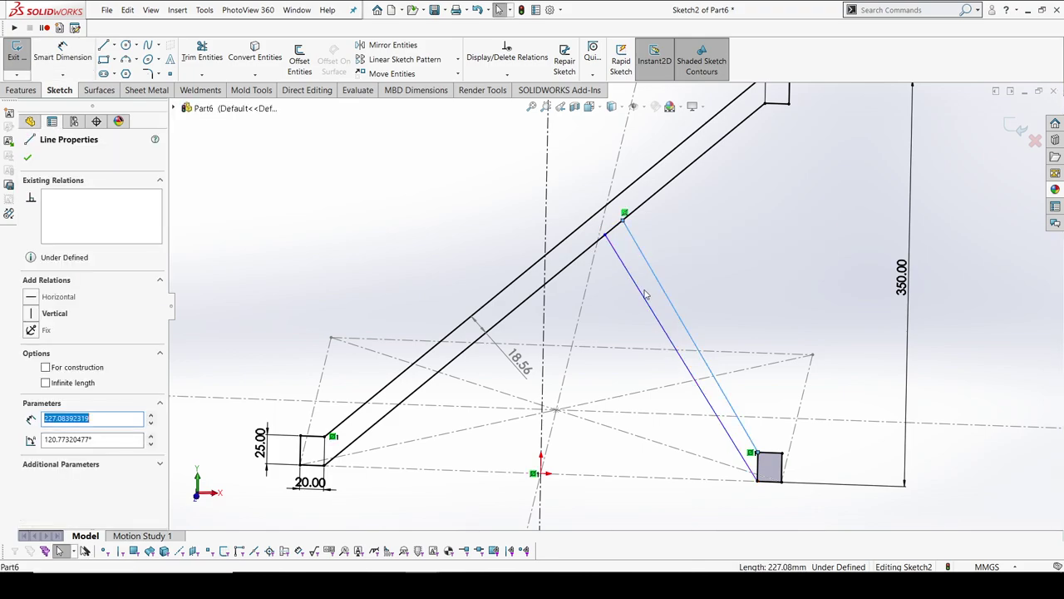
{"action": "left_click", "coordinate": [645, 295], "text": "ctrl"}
{"action": "left_click", "coordinate": [739, 242]}
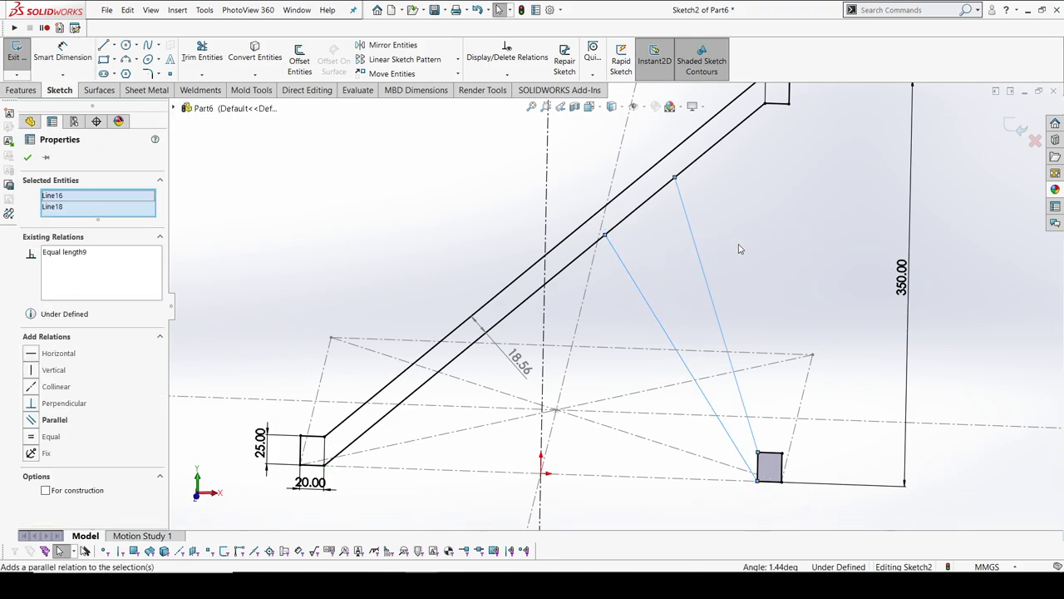
Dimension the width between the two brace lines and link it to the diagonal leg's width with ="D4@Sketch2".
{"action": "right_click_drag", "start_coordinate": [716, 305], "coordinate": [654, 219]}
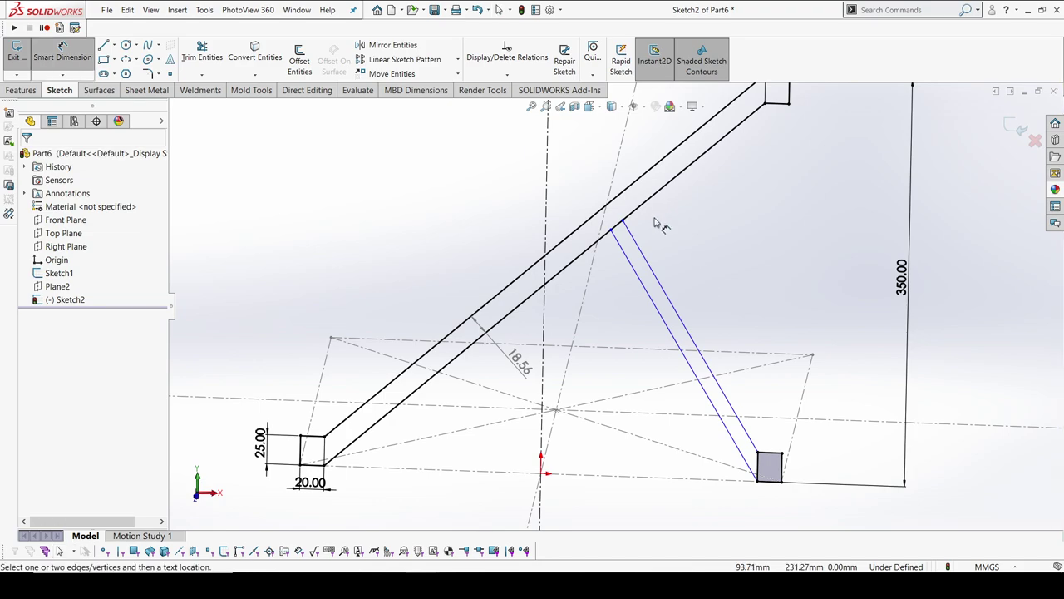
{"action": "left_click", "coordinate": [651, 271]}
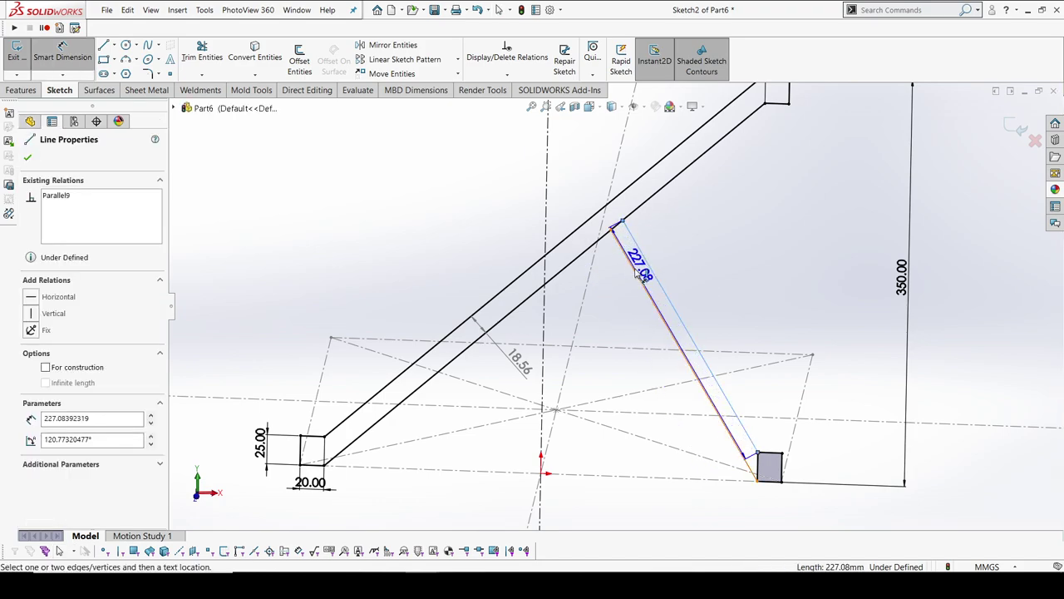
{"action": "left_click", "coordinate": [656, 289]}
{"action": "left_click", "coordinate": [619, 331]}
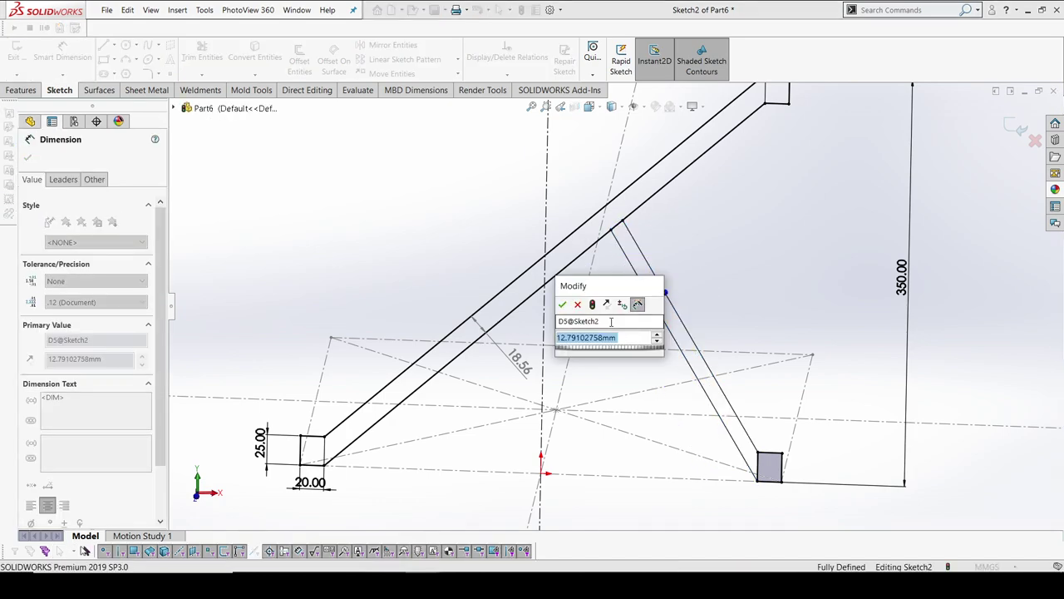
{"action": "type", "text": "="}
{"action": "left_click", "coordinate": [518, 363]}
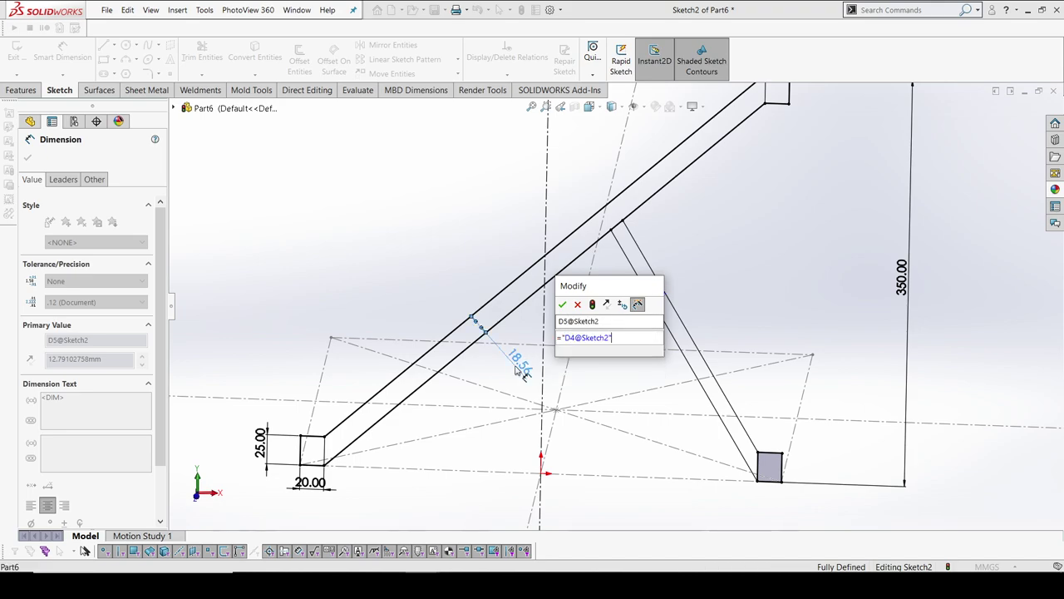
{"action": "left_click", "coordinate": [562, 305]}
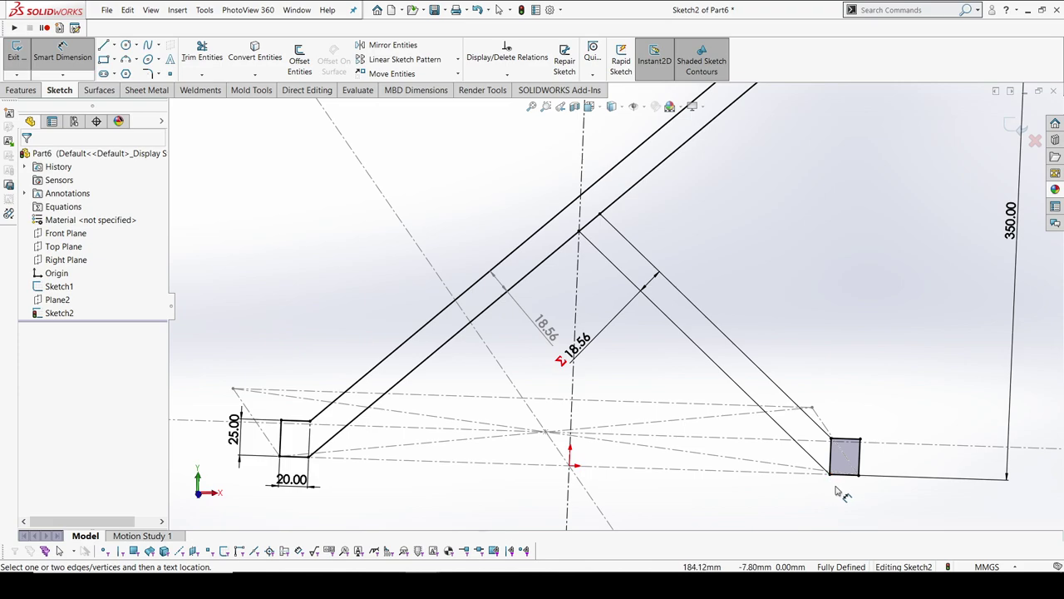
Move the brace's linked width dimension text lower, clear of the long leg's width dimension.
{"action": "scroll", "coordinate": [572, 254], "scroll_direction": "down", "scroll_amount": 3}
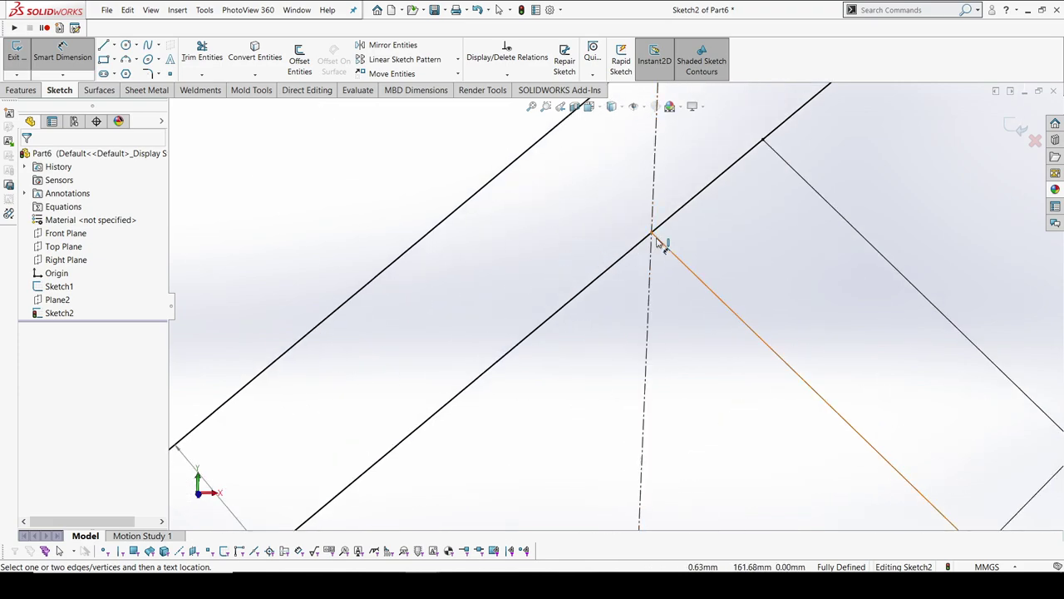
{"action": "scroll", "coordinate": [611, 307], "scroll_direction": "up", "scroll_amount": 8}
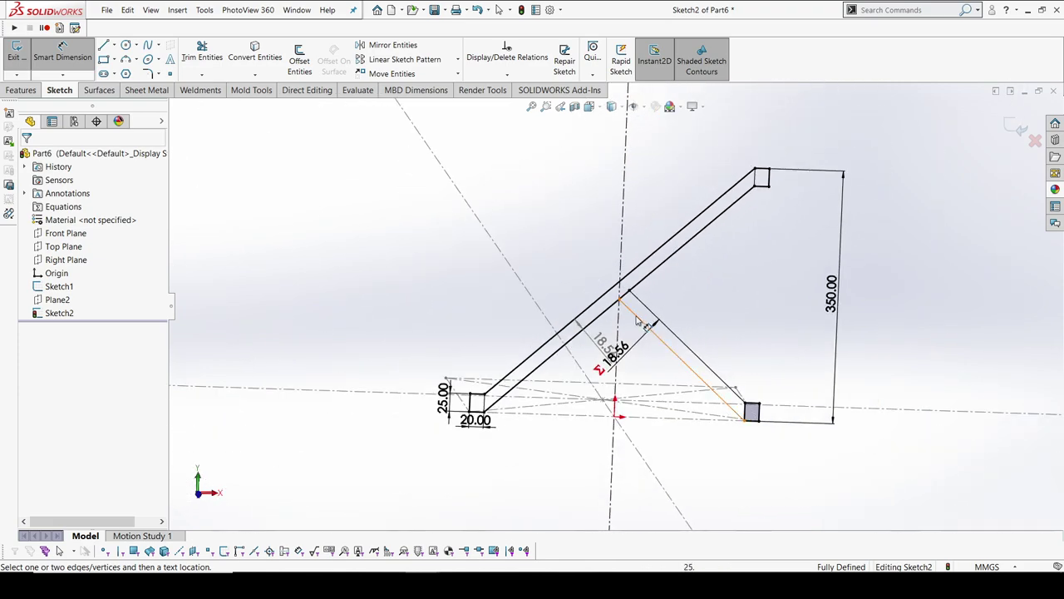
{"action": "scroll", "coordinate": [639, 316], "scroll_direction": "down", "scroll_amount": 3}
{"action": "key", "text": "Escape"}
{"action": "middle_click_drag", "start_coordinate": [725, 274], "coordinate": [719, 269]}
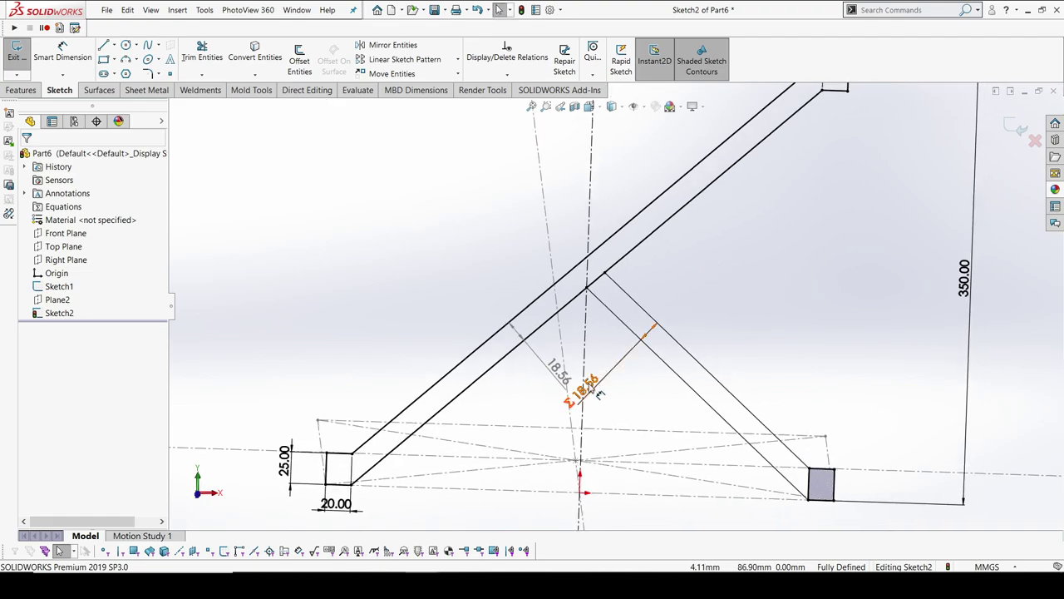
{"action": "left_click_drag", "start_coordinate": [589, 386], "coordinate": [612, 418]}
{"action": "left_click", "coordinate": [760, 205]}
Trim the segment of the long leg's lower line lying between the two brace lines.
{"action": "scroll", "coordinate": [596, 249], "scroll_direction": "up", "scroll_amount": 1}
{"action": "middle_click_drag", "start_coordinate": [596, 249], "coordinate": [580, 274]}
{"action": "scroll", "coordinate": [607, 316], "scroll_direction": "up", "scroll_amount": 2}
{"action": "scroll", "coordinate": [576, 359], "scroll_direction": "down", "scroll_amount": 1}
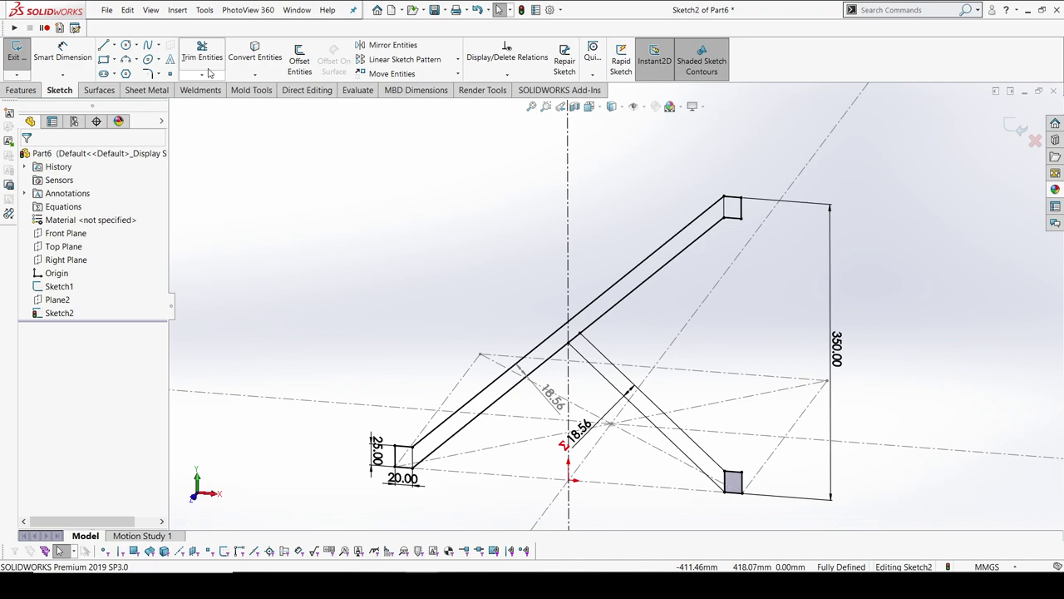
{"action": "left_click", "coordinate": [205, 57]}
{"action": "scroll", "coordinate": [548, 408], "scroll_direction": "down", "scroll_amount": 6}
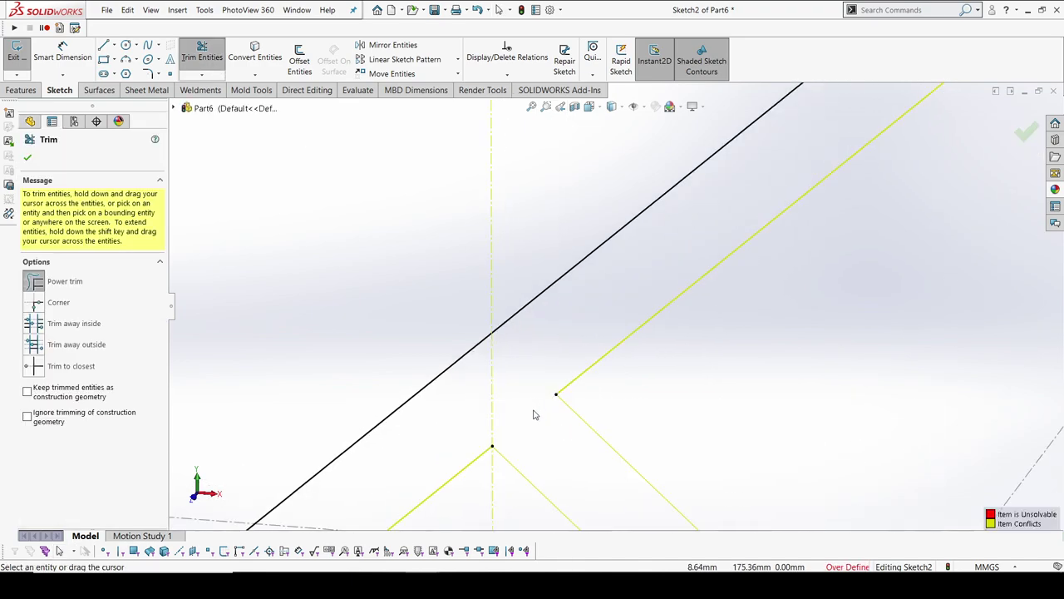
{"action": "scroll", "coordinate": [535, 414], "scroll_direction": "up", "scroll_amount": 5}
{"action": "scroll", "coordinate": [632, 374], "scroll_direction": "up", "scroll_amount": 4}
{"action": "scroll", "coordinate": [651, 382], "scroll_direction": "down", "scroll_amount": 3}
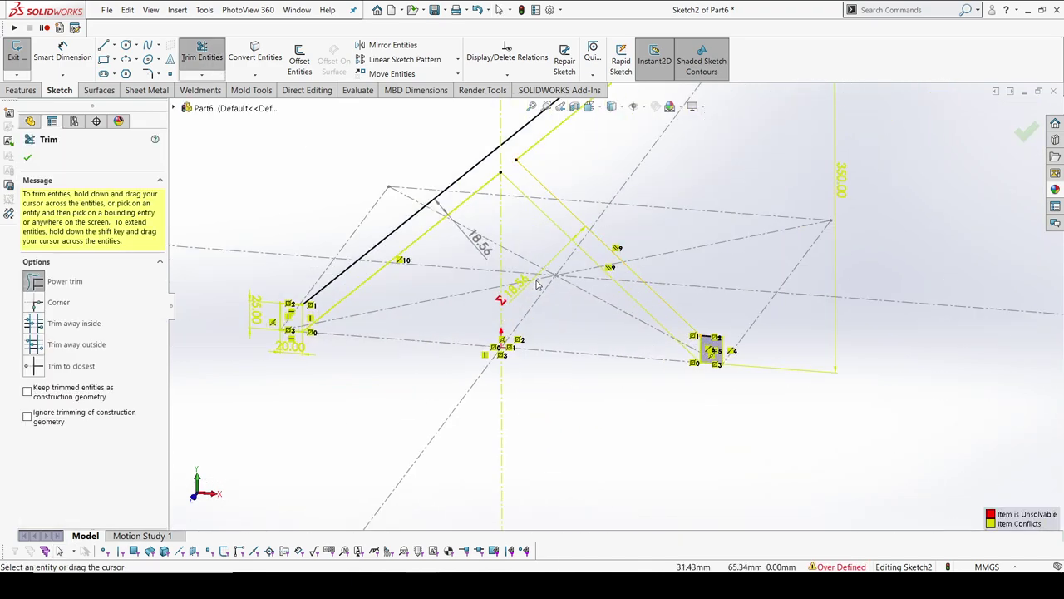
{"action": "scroll", "coordinate": [726, 374], "scroll_direction": "down", "scroll_amount": 3}
{"action": "key", "text": "Escape"}
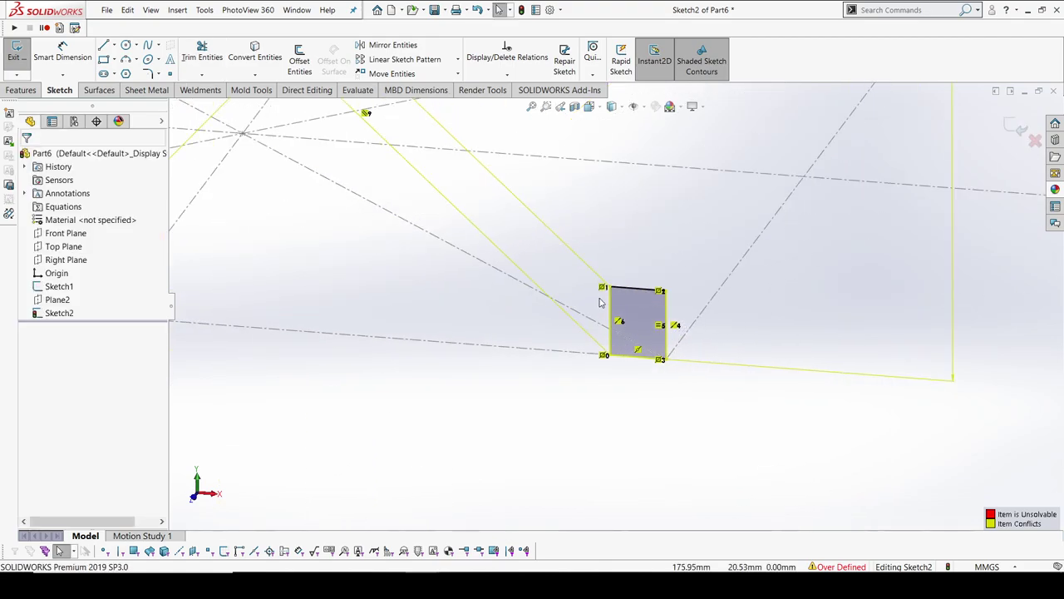
Convert the left edge of the front-right rectangle to construction geometry.
{"action": "left_click", "coordinate": [604, 316]}
{"action": "right_click", "coordinate": [609, 297]}
{"action": "left_click", "coordinate": [635, 282]}
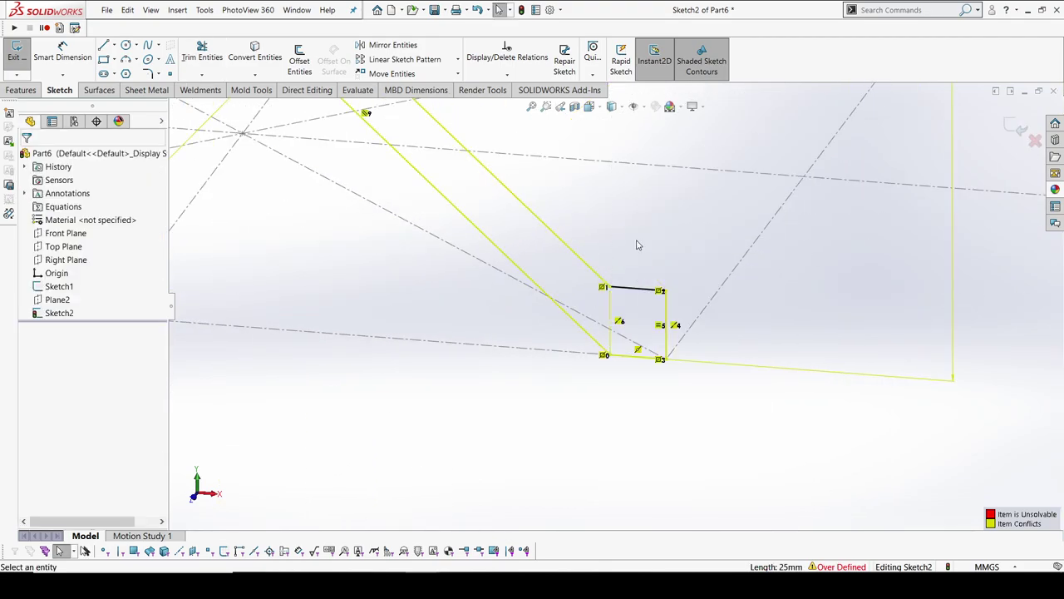
Delete the brace's linked width dimension to resolve the over-defined sketch.
{"action": "scroll", "coordinate": [620, 250], "scroll_direction": "up", "scroll_amount": 5}
{"action": "scroll", "coordinate": [499, 241], "scroll_direction": "down", "scroll_amount": 2}
{"action": "left_click", "coordinate": [607, 340]}
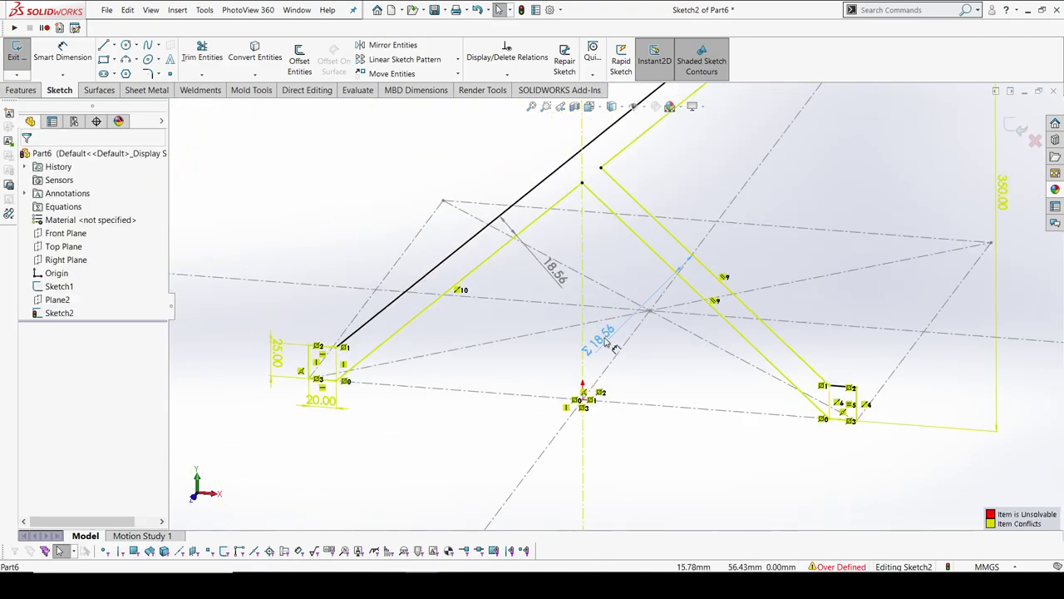
{"action": "key", "text": "Delete"}
{"action": "scroll", "coordinate": [606, 341], "scroll_direction": "up", "scroll_amount": 3}
{"action": "scroll", "coordinate": [596, 288], "scroll_direction": "down", "scroll_amount": 3}
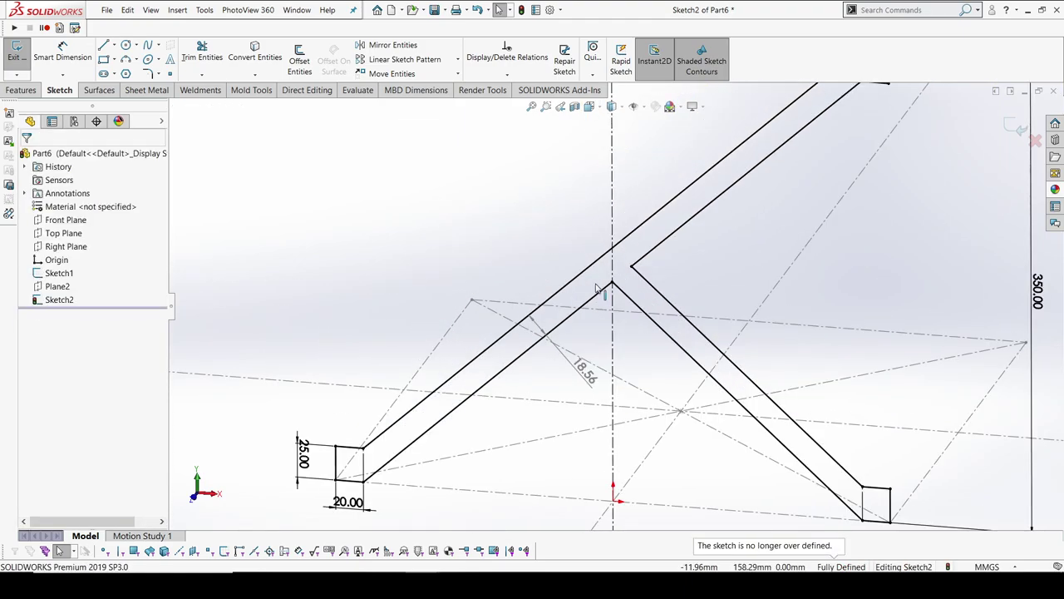
Extrude the leg profile 20 mm blind with the direction reversed, toward the inside of the square.
{"action": "scroll", "coordinate": [617, 306], "scroll_direction": "up", "scroll_amount": 3}
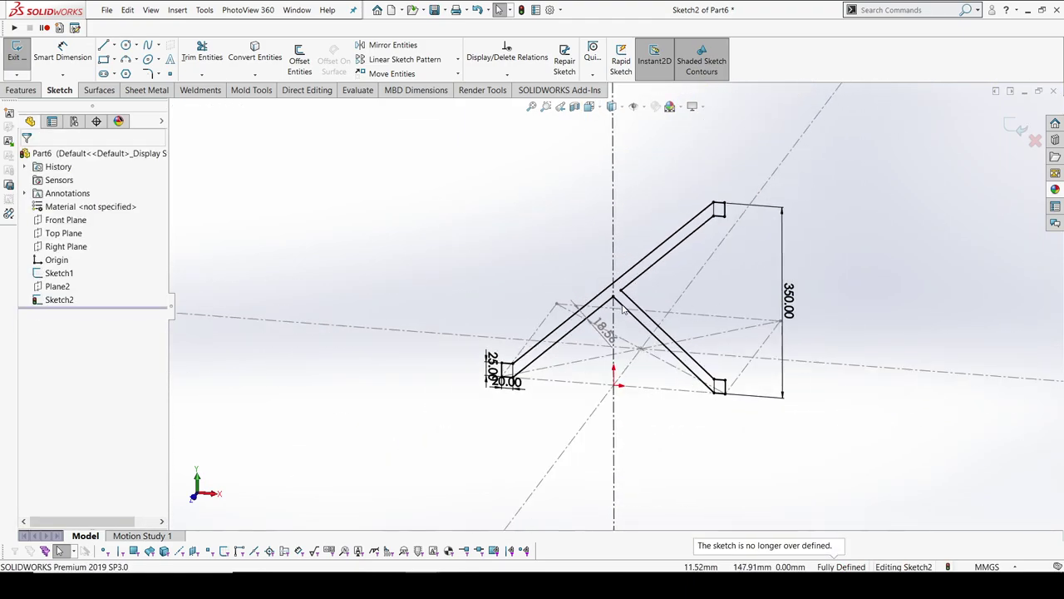
{"action": "scroll", "coordinate": [703, 247], "scroll_direction": "down", "scroll_amount": 3}
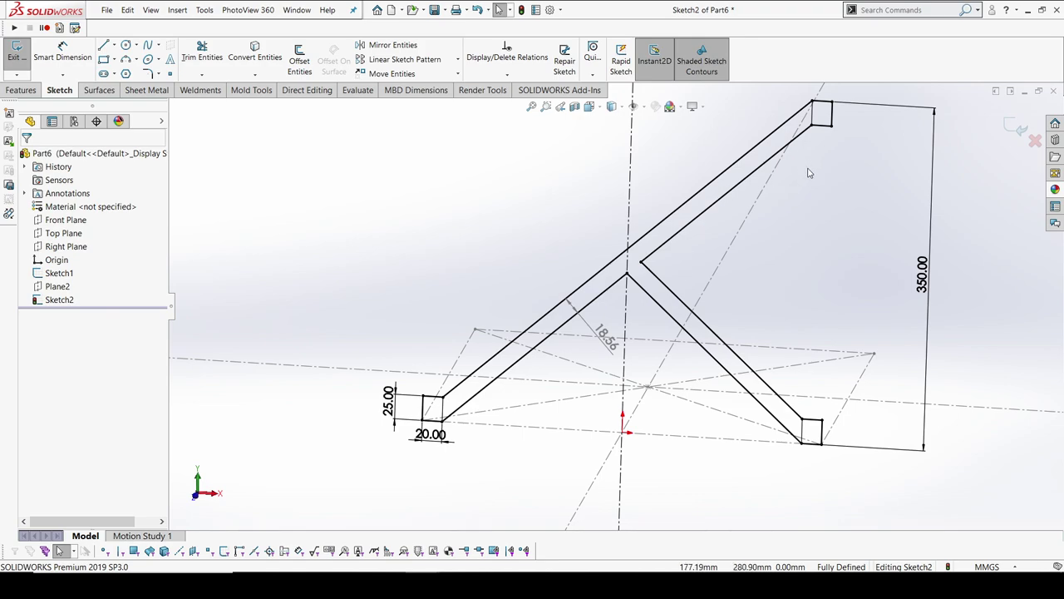
{"action": "left_click", "coordinate": [21, 90]}
{"action": "left_click", "coordinate": [37, 66]}
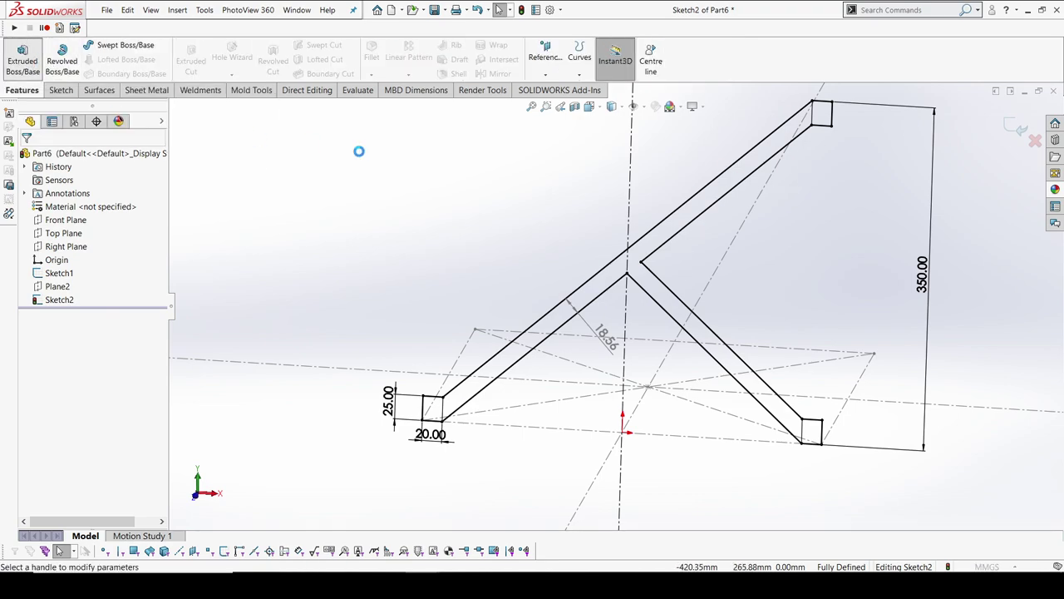
{"action": "scroll", "coordinate": [62, 285], "scroll_direction": "up", "scroll_amount": 1}
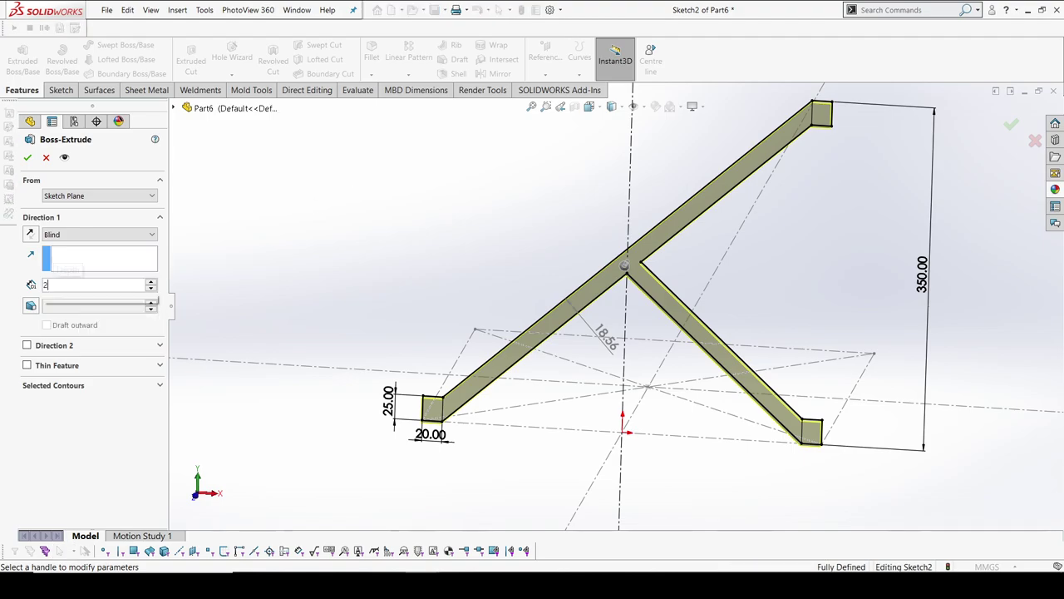
{"action": "middle_click_drag", "start_coordinate": [269, 323], "coordinate": [542, 426]}
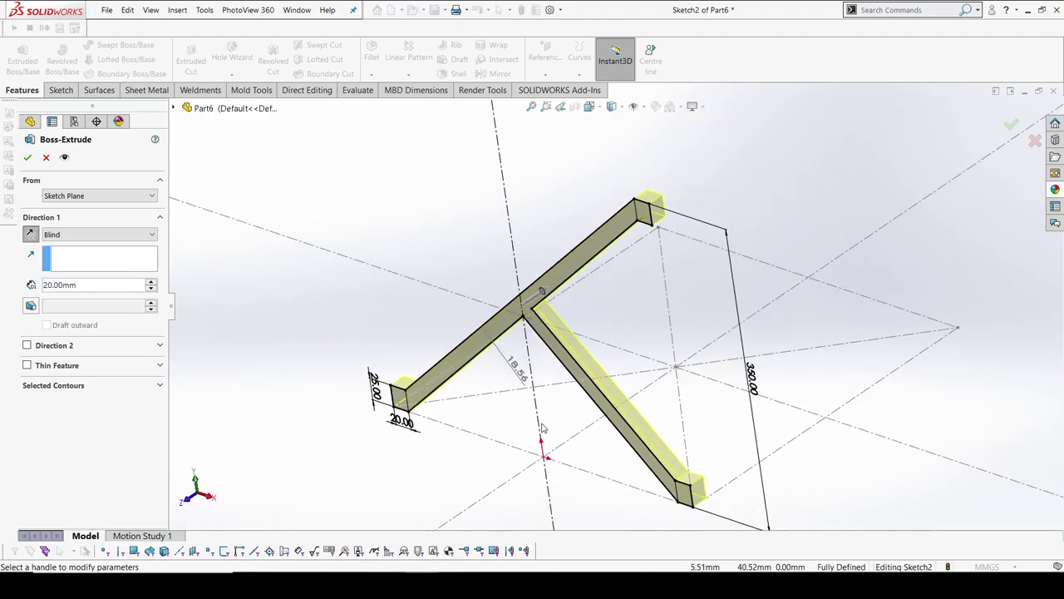
{"action": "left_click", "coordinate": [29, 159]}
Create a reference axis through the centre point of the base square, perpendicular to the Top Plane.
{"action": "mouse_move", "coordinate": [368, 299]}
{"action": "middle_mouse_down"}
{"action": "mouse_move", "coordinate": [432, 288]}
{"action": "mouse_move", "coordinate": [608, 220]}
{"action": "middle_mouse_up"}
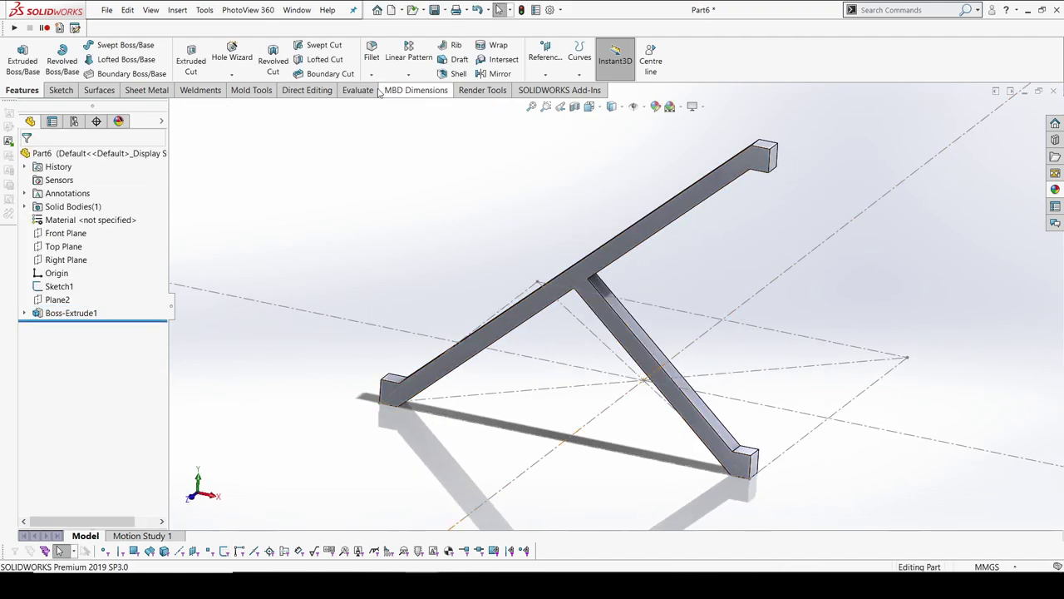
{"action": "left_click", "coordinate": [408, 74]}
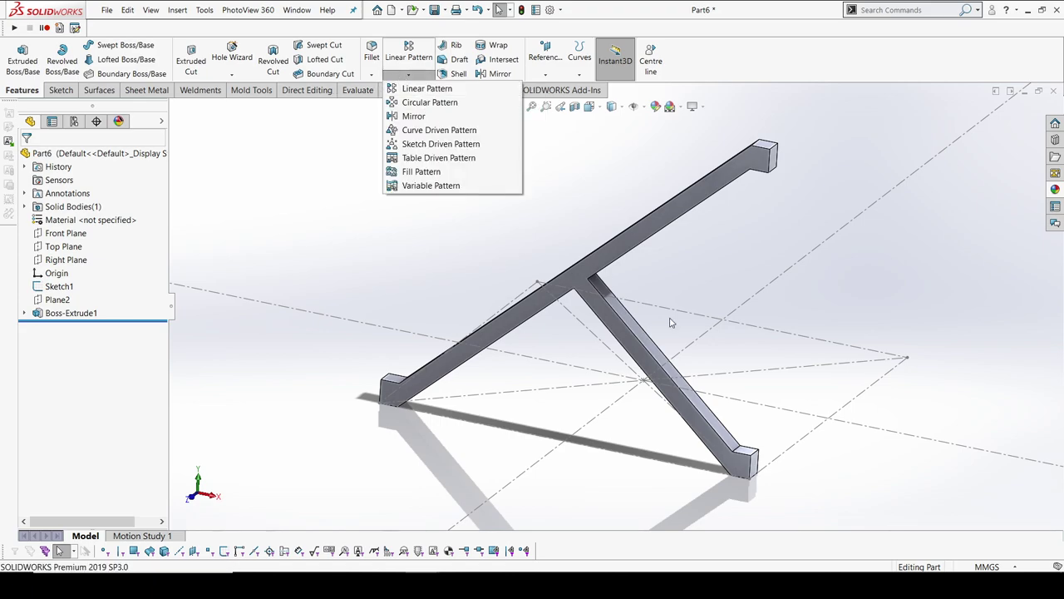
{"action": "middle_click_drag", "start_coordinate": [735, 345], "coordinate": [722, 368]}
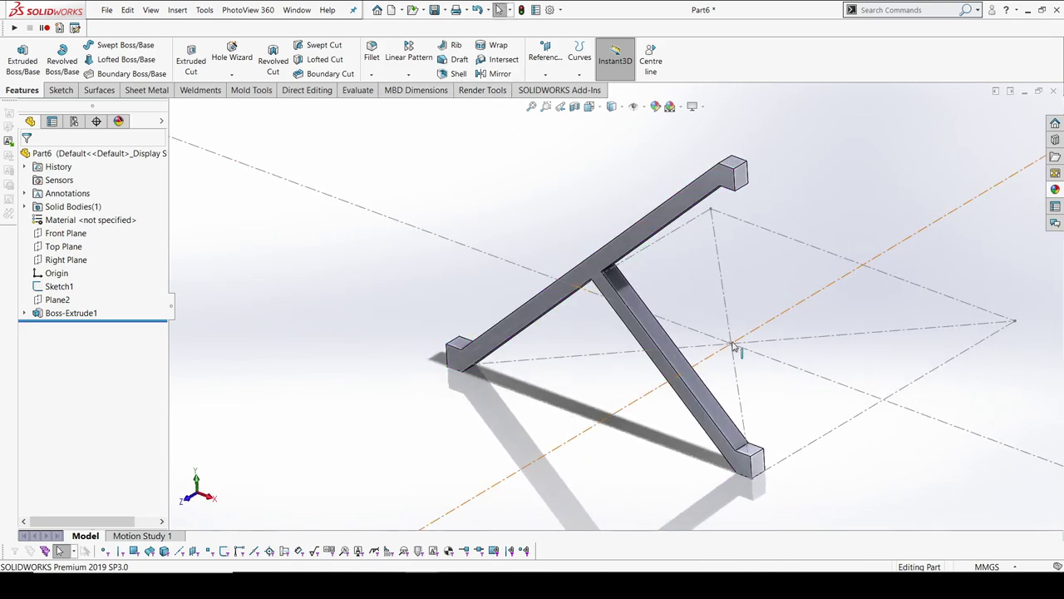
{"action": "left_click", "coordinate": [732, 344]}
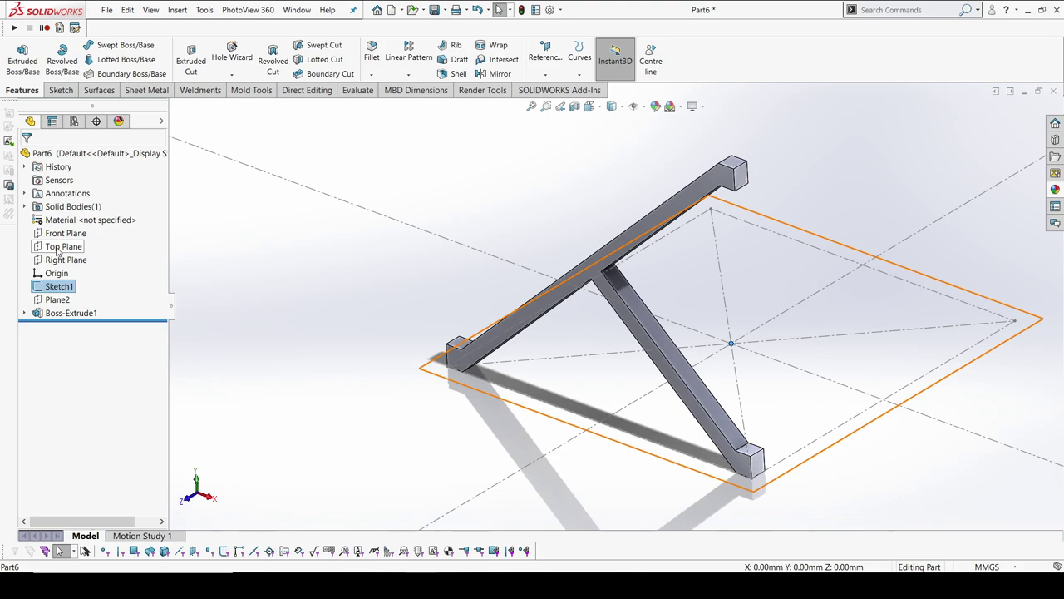
{"action": "left_click", "coordinate": [60, 247]}
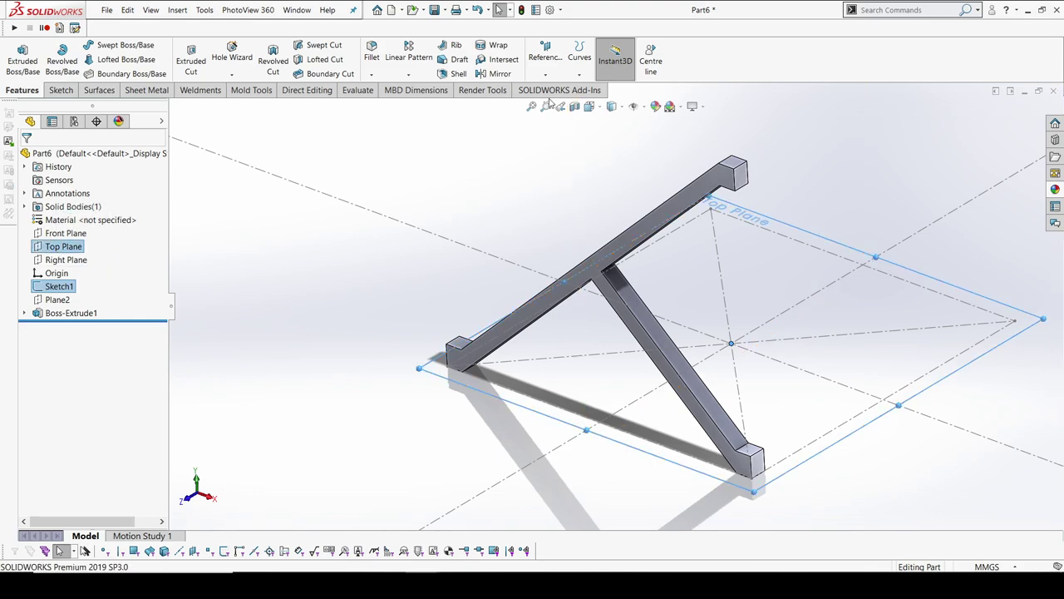
{"action": "left_click", "coordinate": [545, 58]}
{"action": "left_click", "coordinate": [554, 102]}
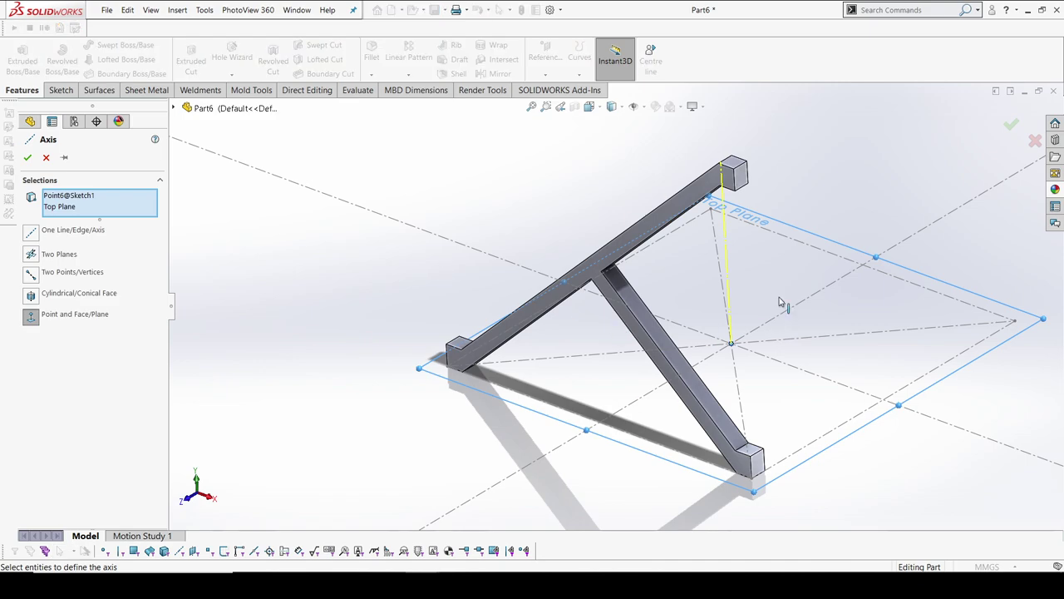
{"action": "left_click", "coordinate": [28, 158]}
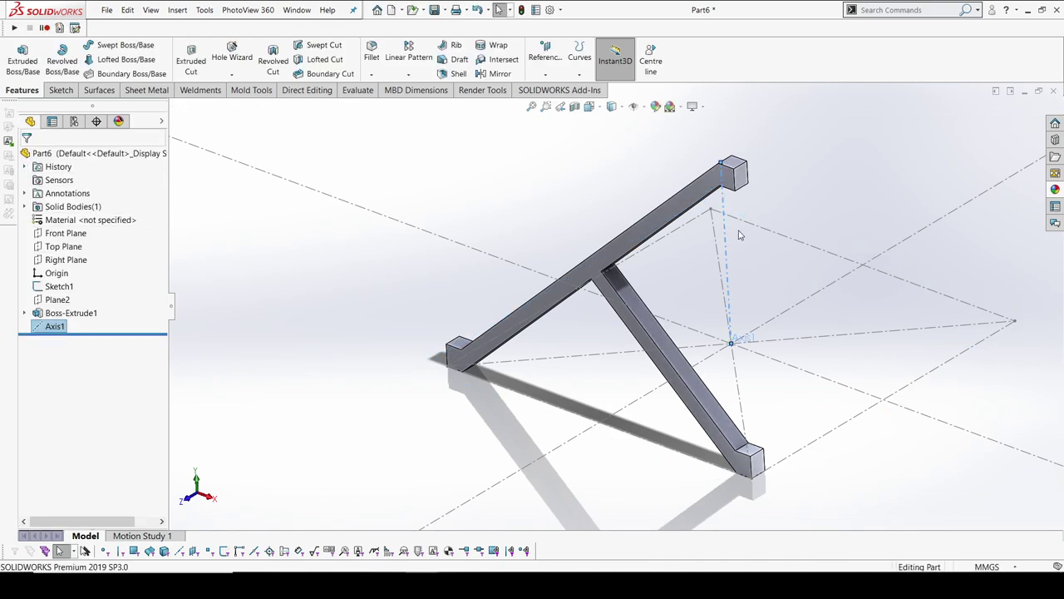
Circular-pattern the leg frame body around the central axis with 4 equally spaced instances over 360 degrees.
{"action": "left_click", "coordinate": [415, 247]}
{"action": "middle_click_drag", "start_coordinate": [571, 260], "coordinate": [573, 247]}
{"action": "left_click", "coordinate": [409, 74]}
{"action": "left_click", "coordinate": [426, 166]}
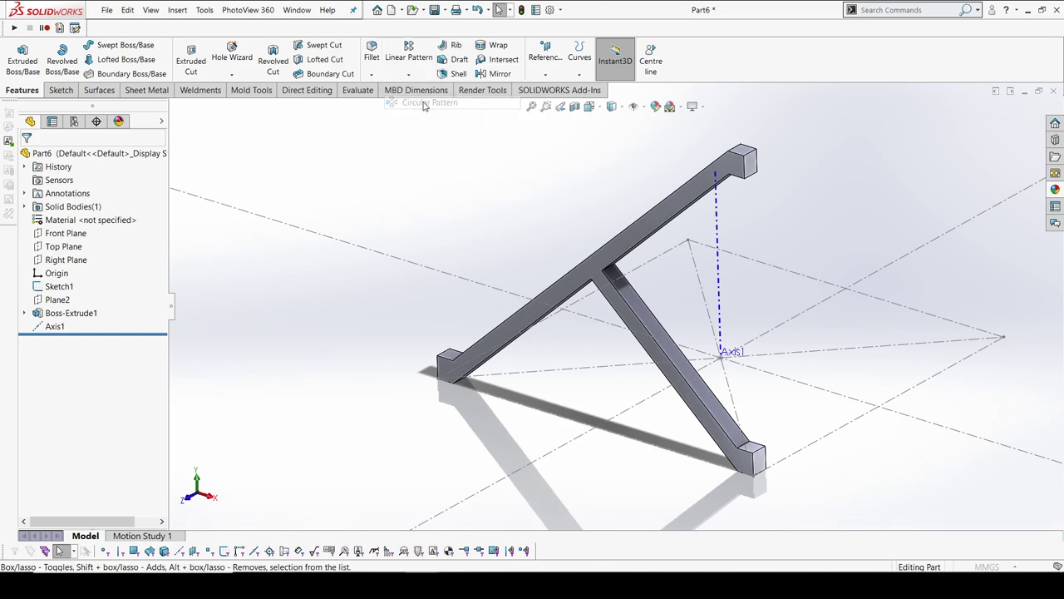
{"action": "left_click", "coordinate": [71, 200]}
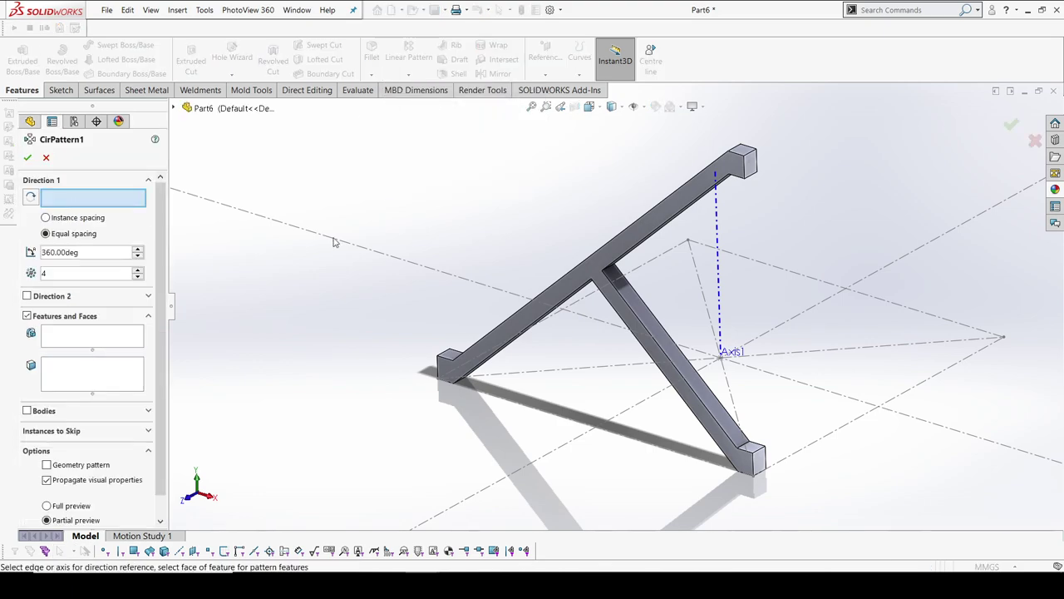
{"action": "left_click", "coordinate": [720, 248]}
{"action": "left_click", "coordinate": [27, 411]}
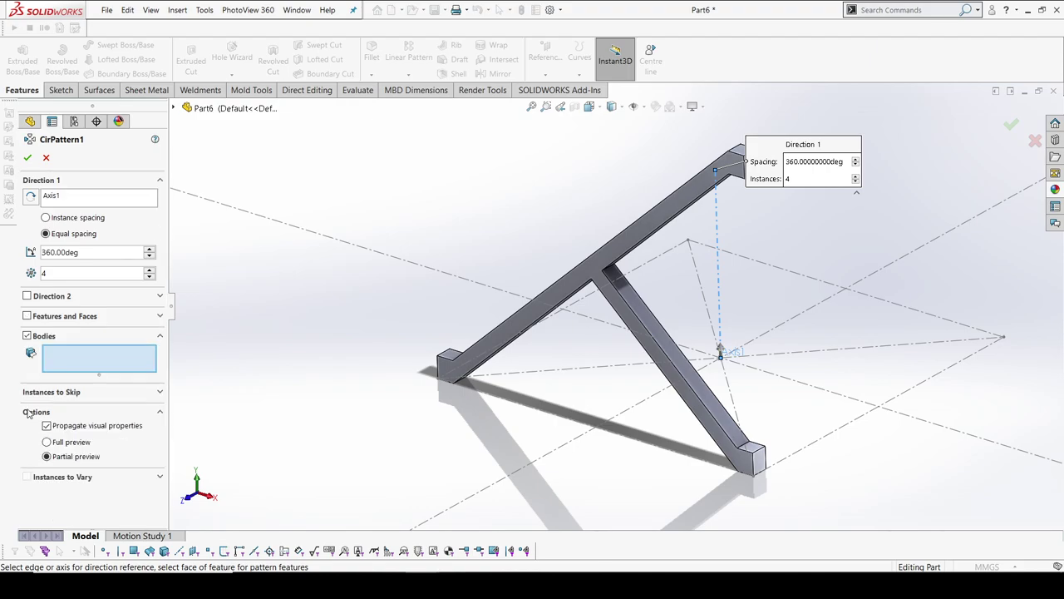
{"action": "left_click", "coordinate": [449, 359]}
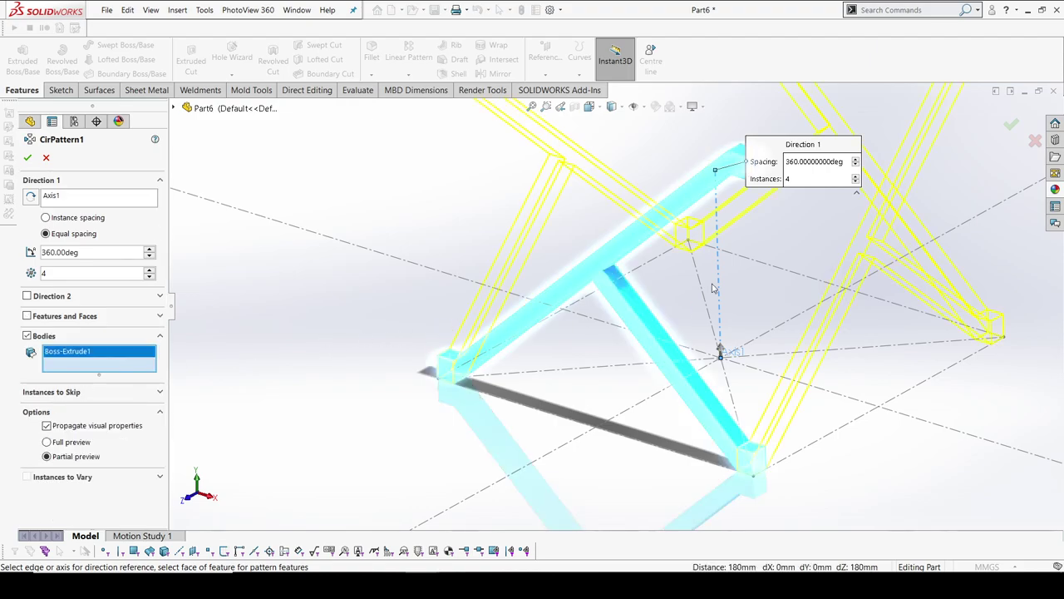
{"action": "middle_click_drag", "start_coordinate": [712, 287], "coordinate": [675, 249]}
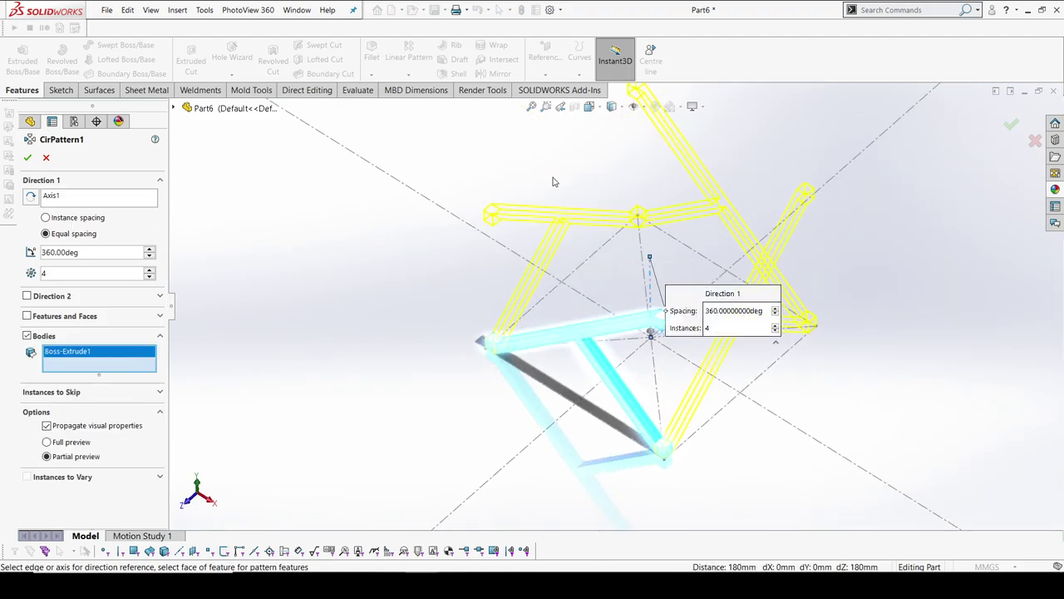
{"action": "left_click", "coordinate": [27, 157]}
Combine the original leg frame and its three patterned copies into one body with the Add operation.
{"action": "mouse_move", "coordinate": [466, 216]}
{"action": "middle_mouse_down"}
{"action": "mouse_move", "coordinate": [496, 169]}
{"action": "mouse_move", "coordinate": [466, 217]}
{"action": "middle_mouse_up"}
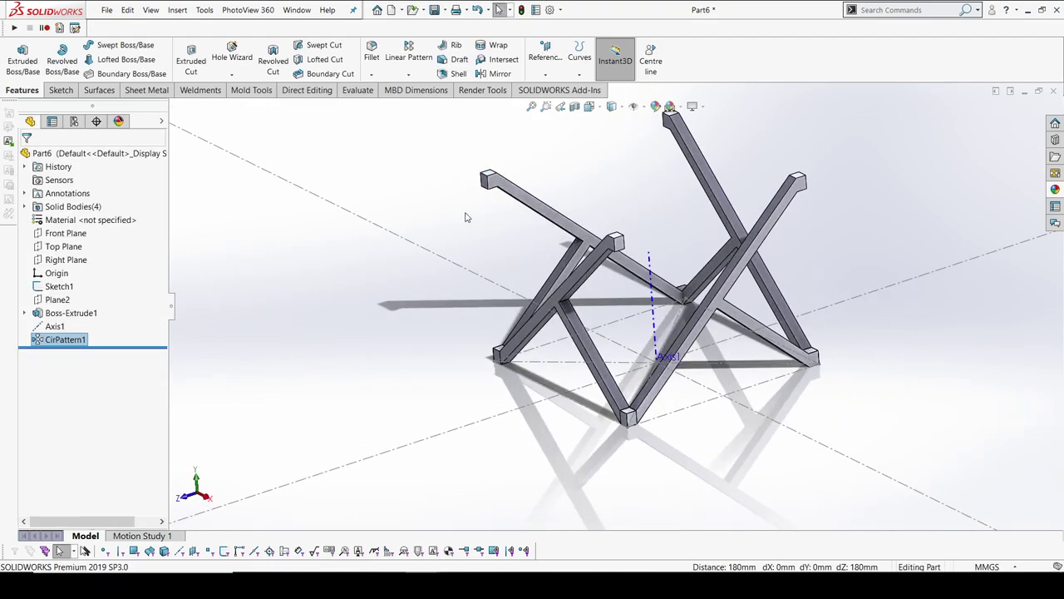
{"action": "scroll", "coordinate": [652, 422], "scroll_direction": "down", "scroll_amount": 5}
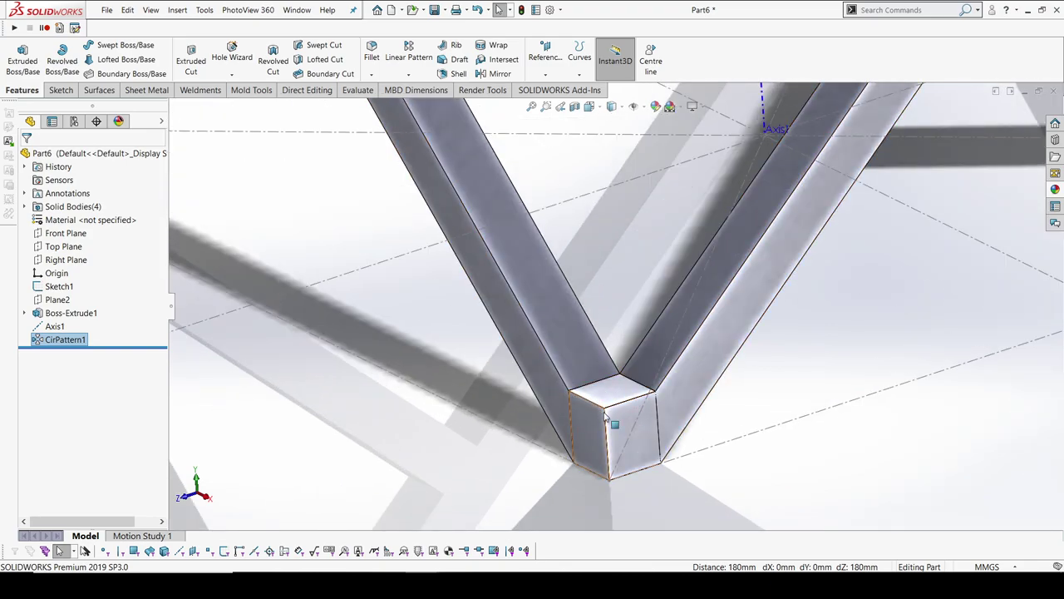
{"action": "left_click", "coordinate": [301, 90]}
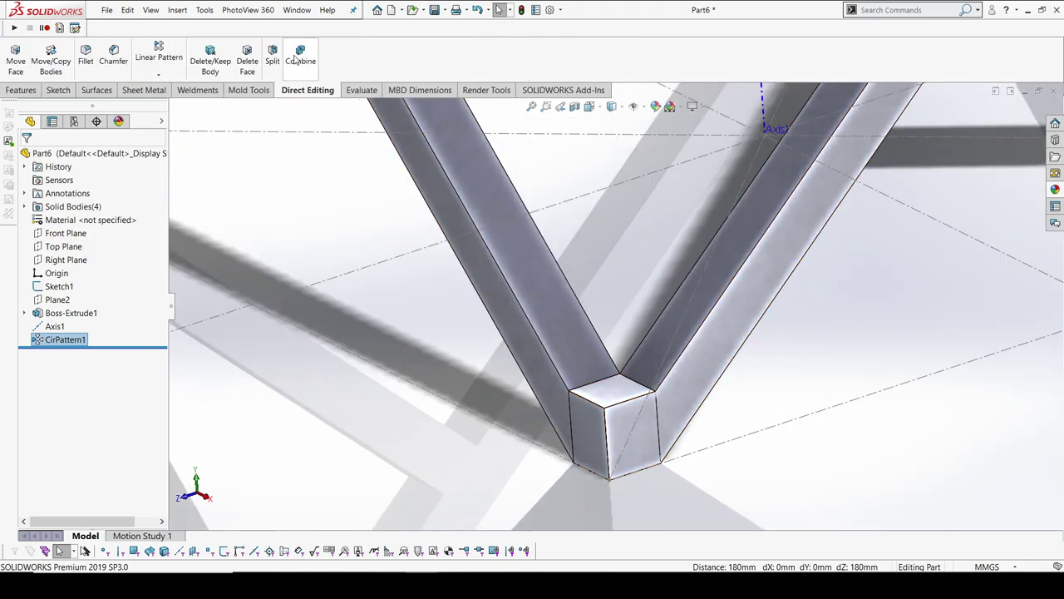
{"action": "left_click", "coordinate": [300, 55]}
{"action": "scroll", "coordinate": [603, 281], "scroll_direction": "up", "scroll_amount": 8}
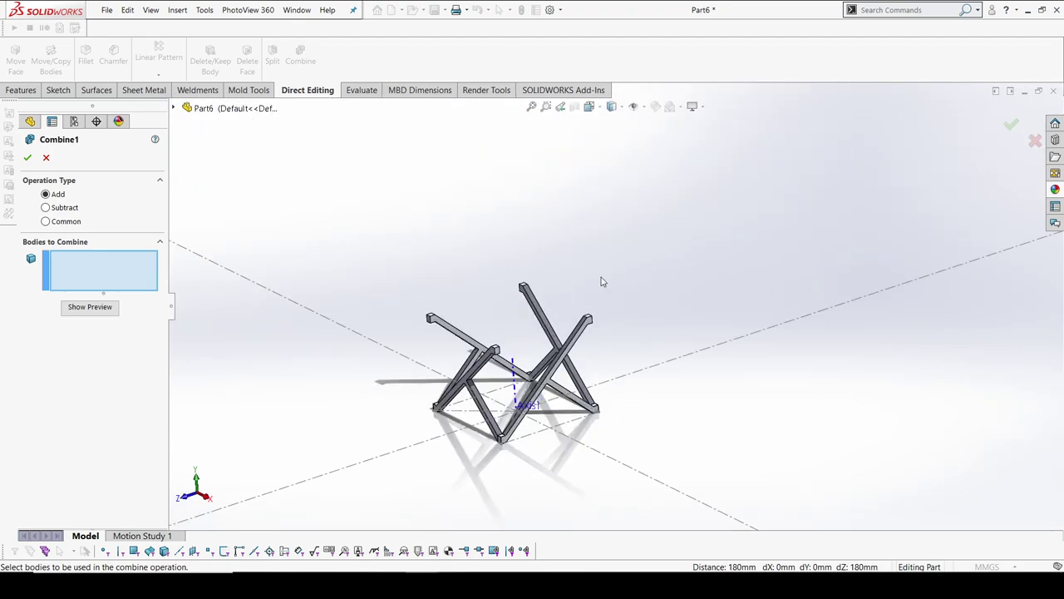
{"action": "middle_click_drag", "start_coordinate": [603, 281], "coordinate": [582, 342]}
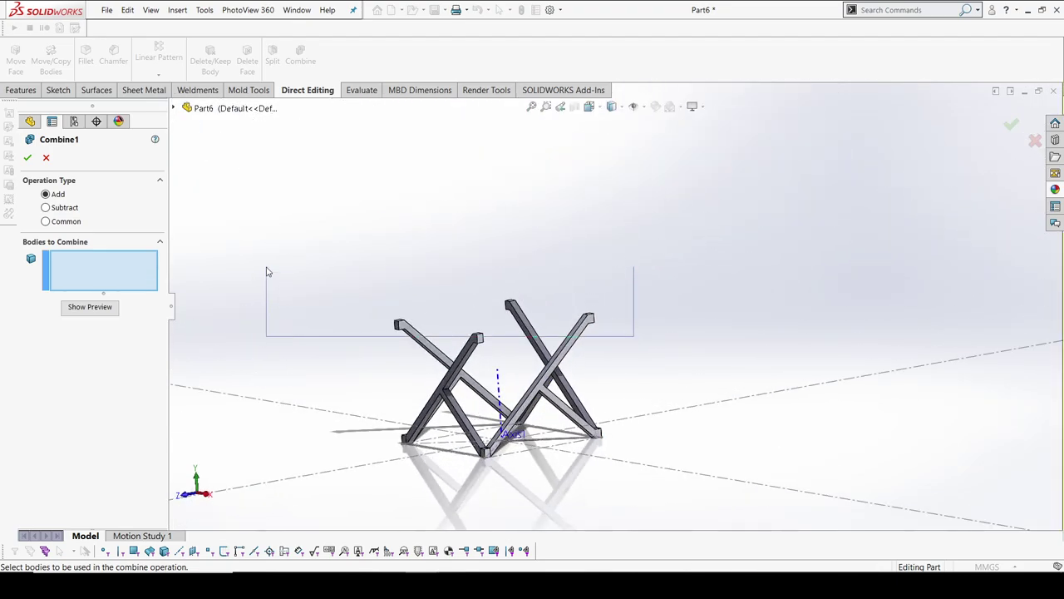
{"action": "left_click", "coordinate": [544, 350]}
{"action": "left_click", "coordinate": [570, 342]}
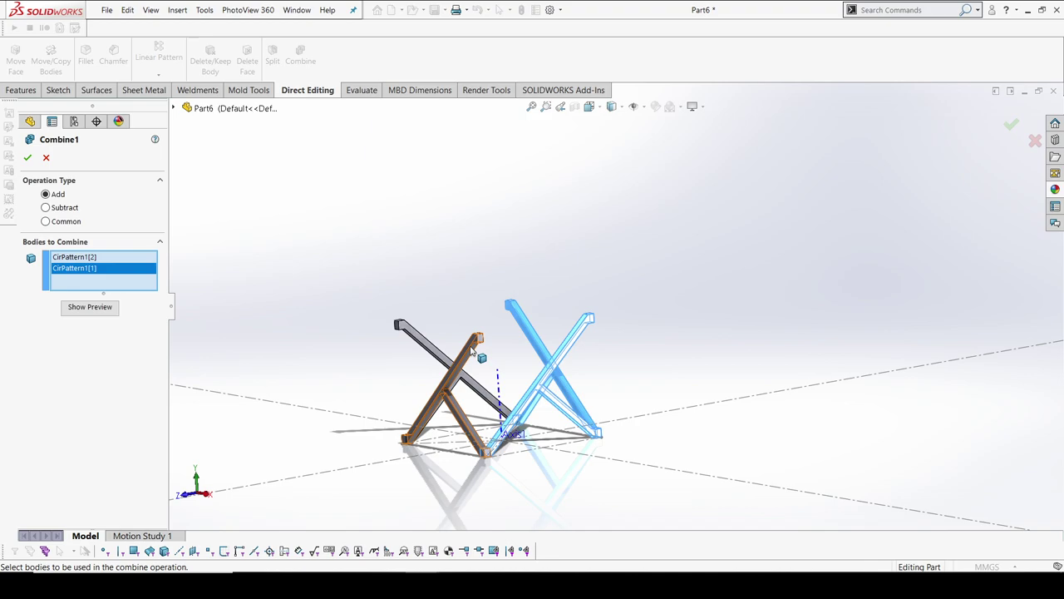
{"action": "left_click", "coordinate": [455, 366]}
{"action": "left_click", "coordinate": [411, 333]}
{"action": "scroll", "coordinate": [499, 358], "scroll_direction": "down", "scroll_amount": 10}
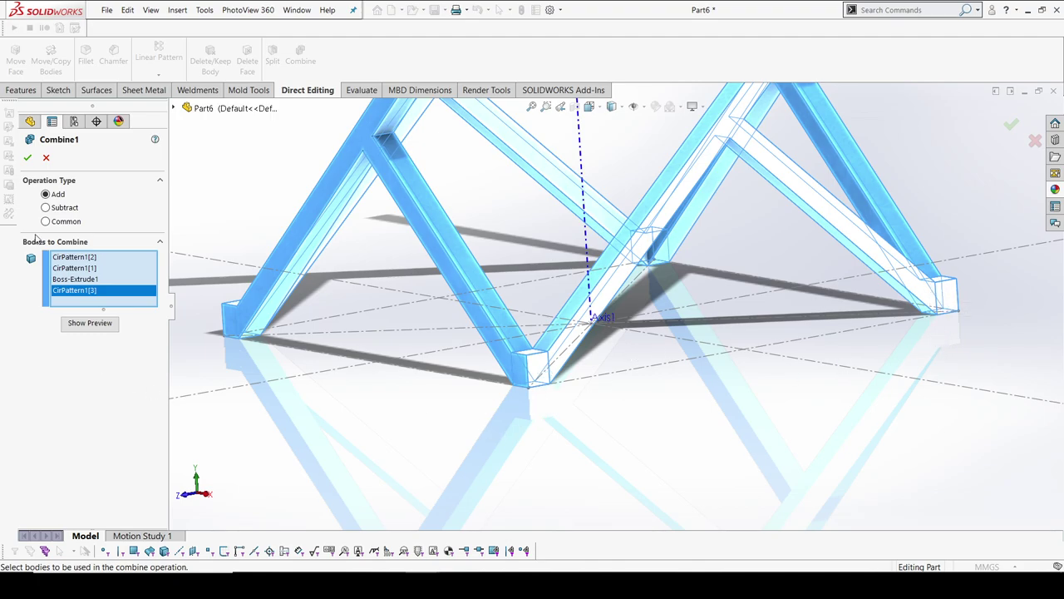
{"action": "left_click", "coordinate": [27, 161]}
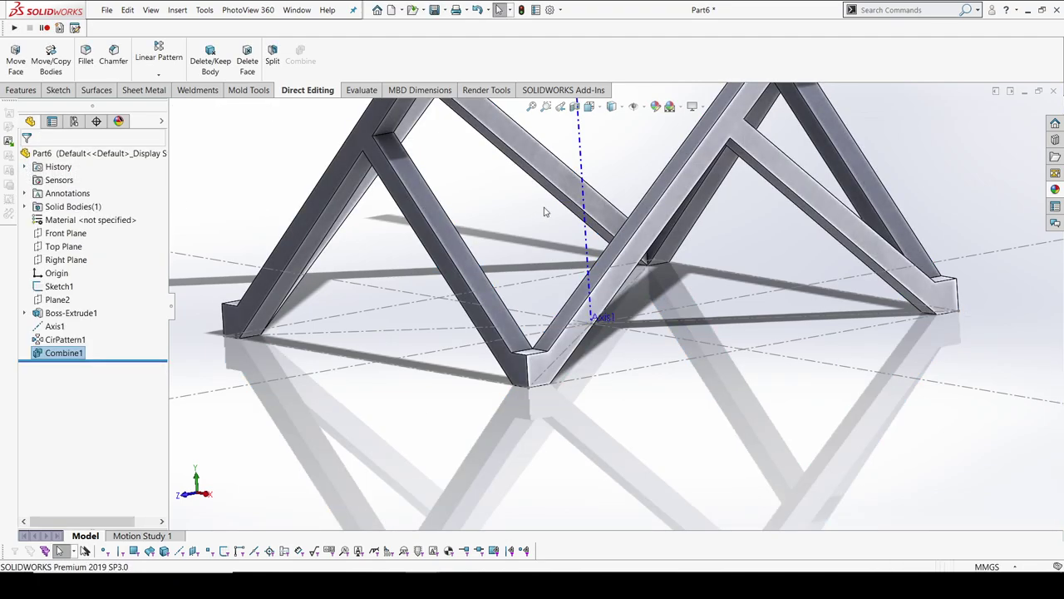
Fit the model to the view and hide all sketches and reference geometry.
{"action": "key", "text": "f"}
{"action": "left_click", "coordinate": [634, 107]}
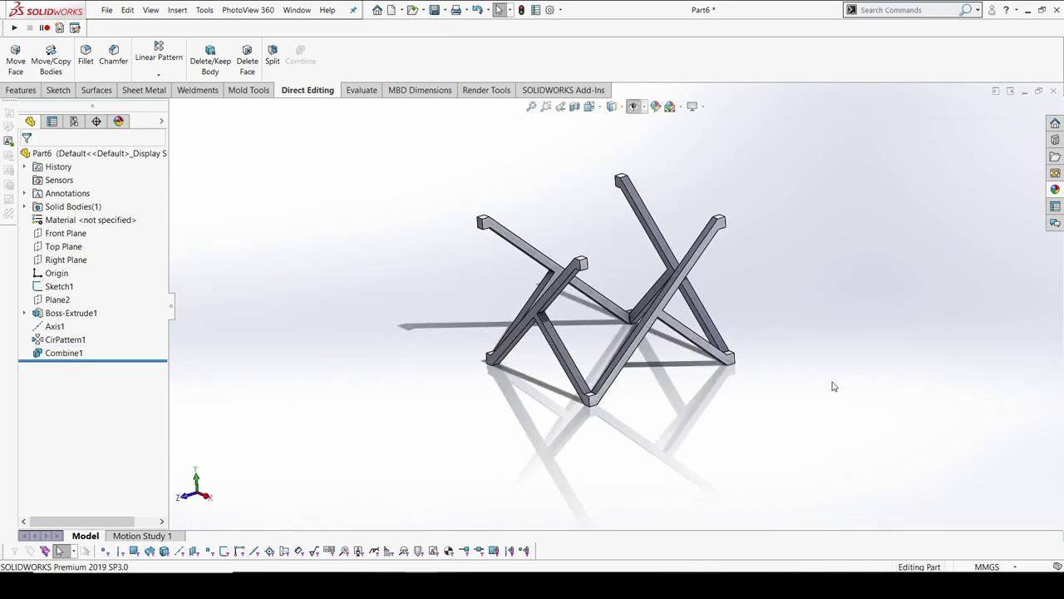
Start a sketch on a leg's top end face and draw a centre rectangle about 577 by 587 mm from the origin.
{"action": "middle_click_drag", "start_coordinate": [832, 385], "coordinate": [642, 210]}
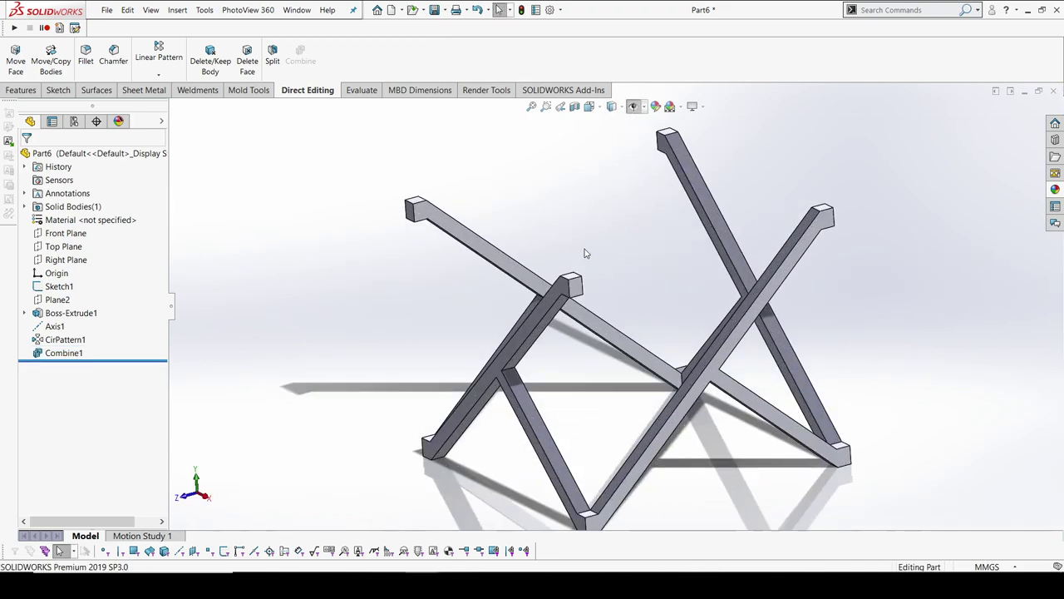
{"action": "scroll", "coordinate": [643, 211], "scroll_direction": "up", "scroll_amount": 5}
{"action": "left_click", "coordinate": [634, 238]}
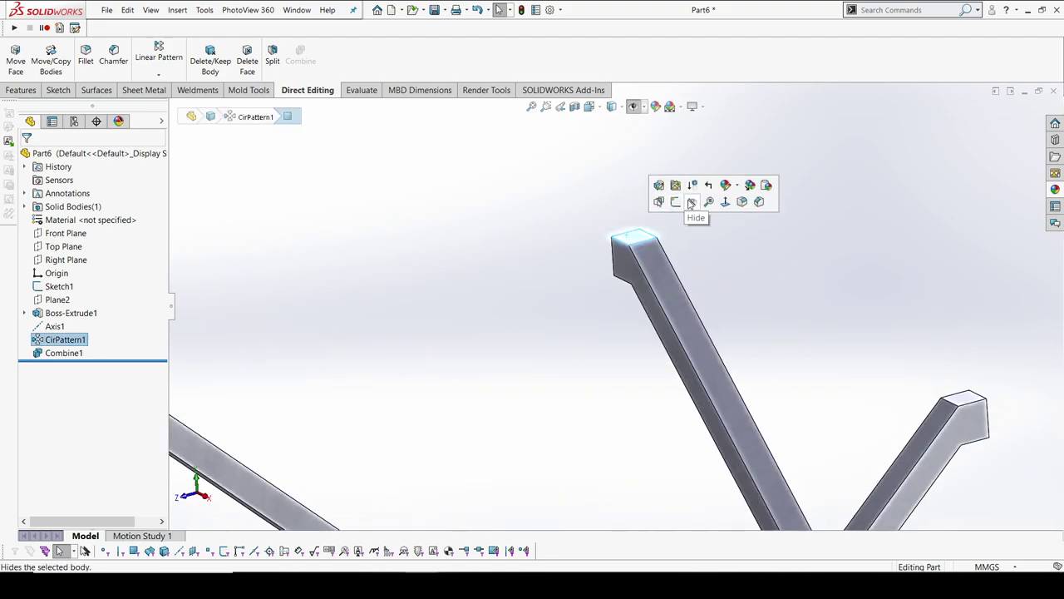
{"action": "left_click", "coordinate": [638, 238]}
{"action": "left_click", "coordinate": [683, 206]}
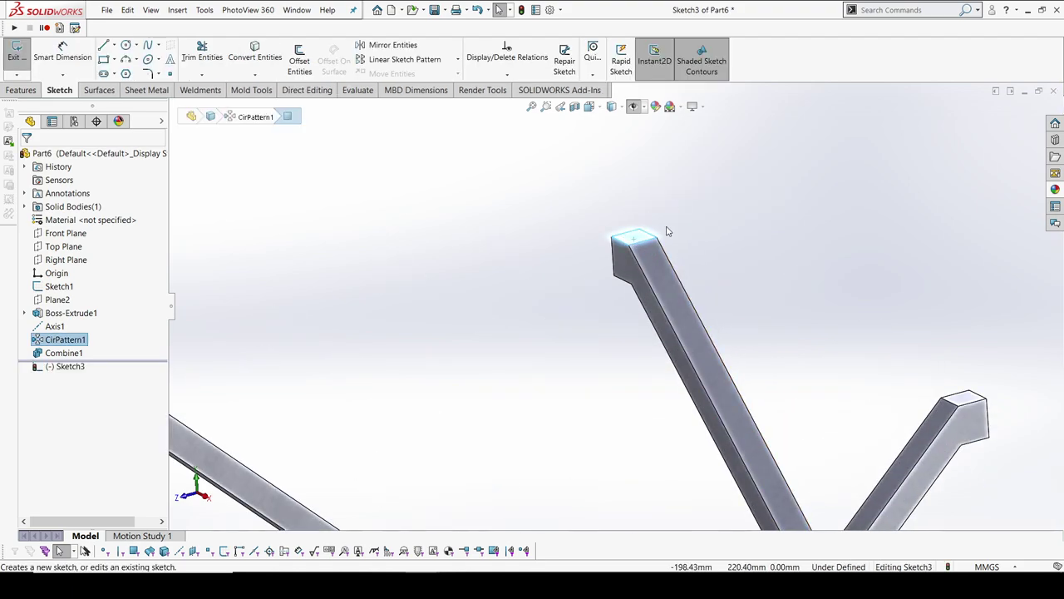
{"action": "left_click", "coordinate": [114, 59]}
{"action": "left_click", "coordinate": [133, 87]}
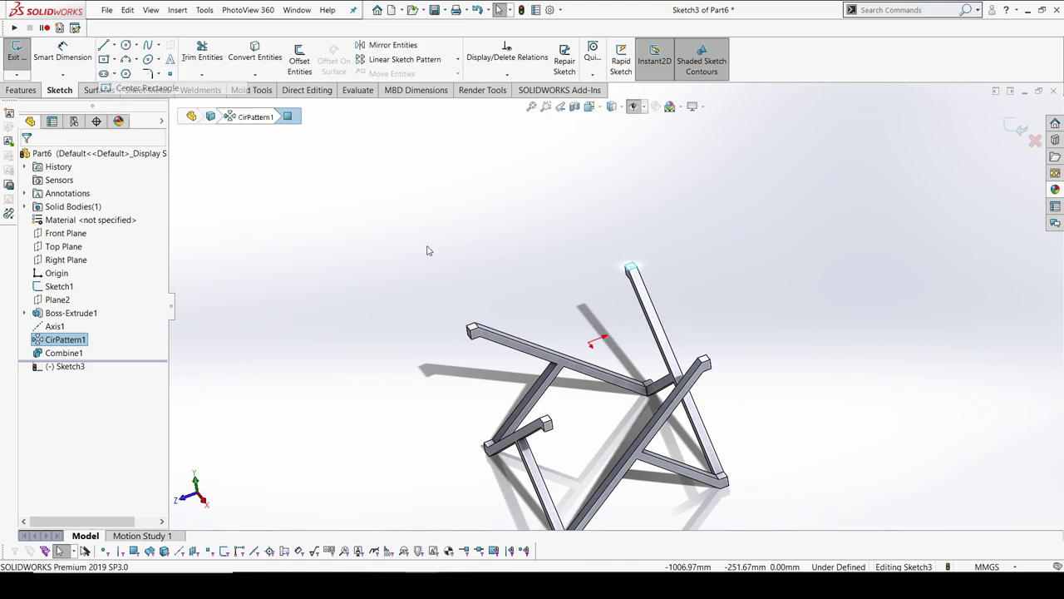
{"action": "left_click", "coordinate": [588, 342]}
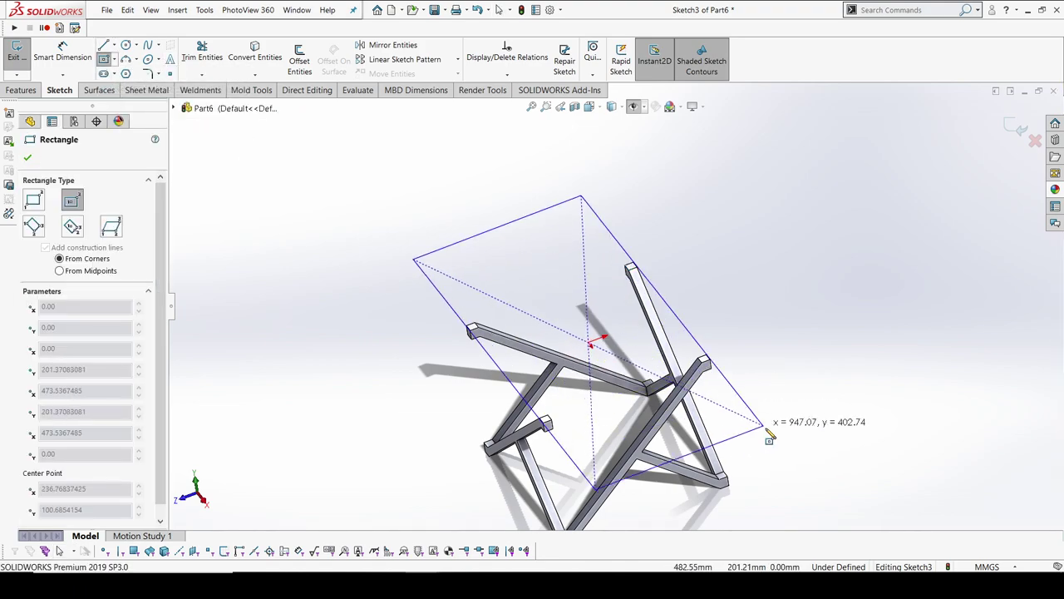
{"action": "left_click", "coordinate": [765, 366]}
{"action": "key", "text": "Escape"}
Dimension one edge of the tabletop rectangle to 450 mm.
{"action": "left_click", "coordinate": [64, 54]}
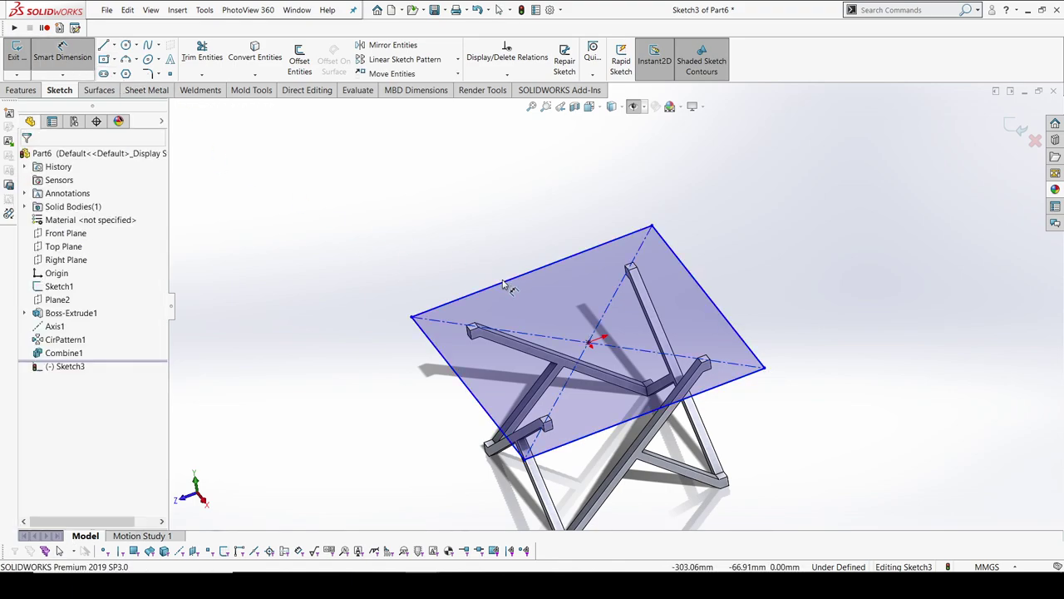
{"action": "left_click", "coordinate": [503, 284]}
{"action": "left_click", "coordinate": [491, 250]}
{"action": "type", "text": "4"}
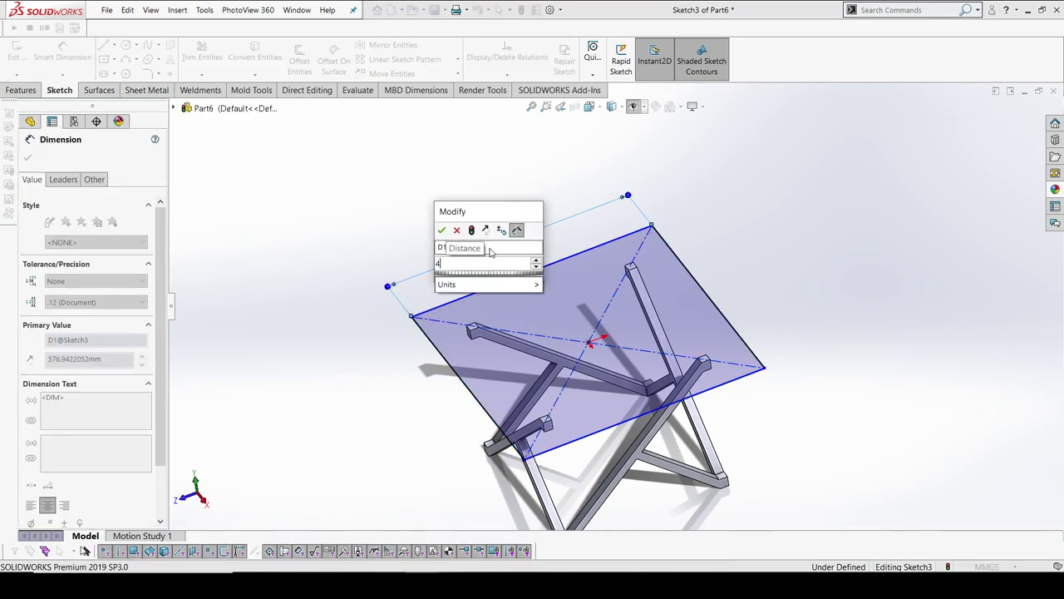
{"action": "type", "text": "00"}
{"action": "key", "text": "BackSpace"}
{"action": "key", "text": "BackSpace"}
{"action": "key", "text": "BackSpace"}
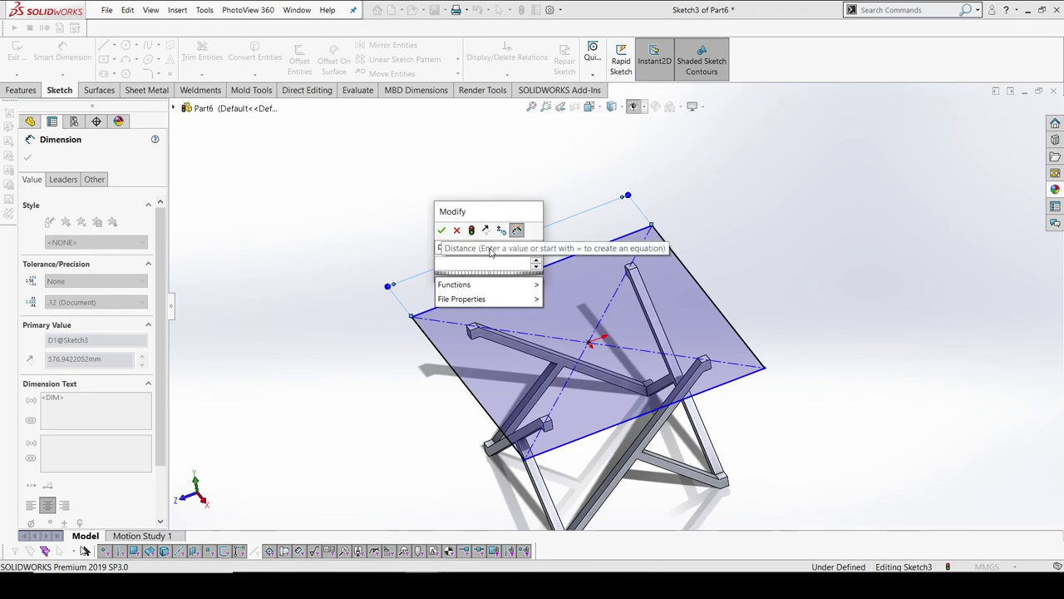
{"action": "type", "text": "450"}
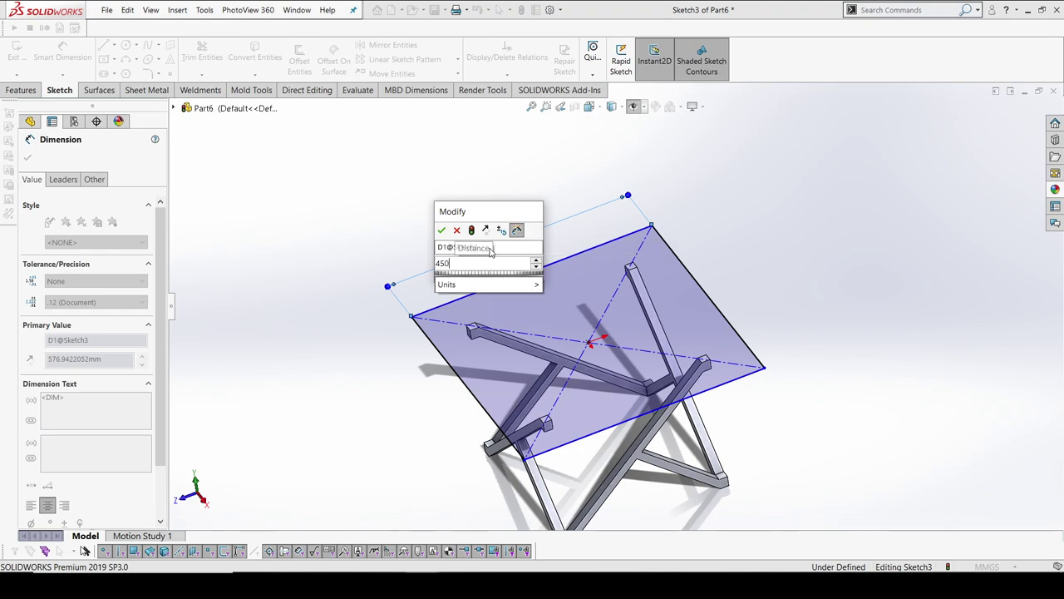
{"action": "key", "text": "Return"}
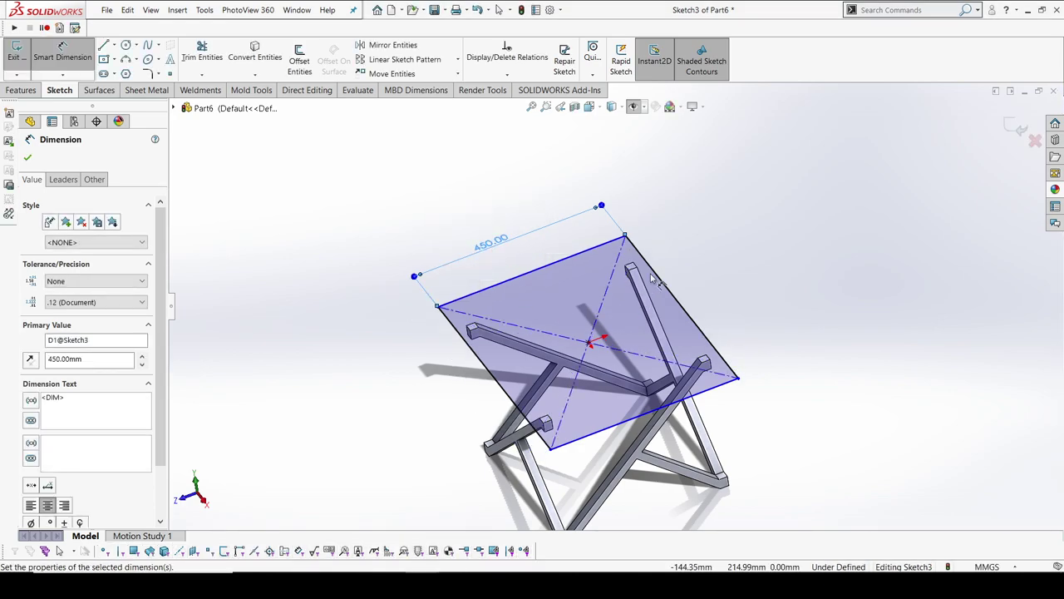
Dimension the adjacent edge of the rectangle to 450 mm as well, making the tabletop square.
{"action": "left_click", "coordinate": [663, 279]}
{"action": "left_click", "coordinate": [690, 263]}
{"action": "type", "text": "450"}
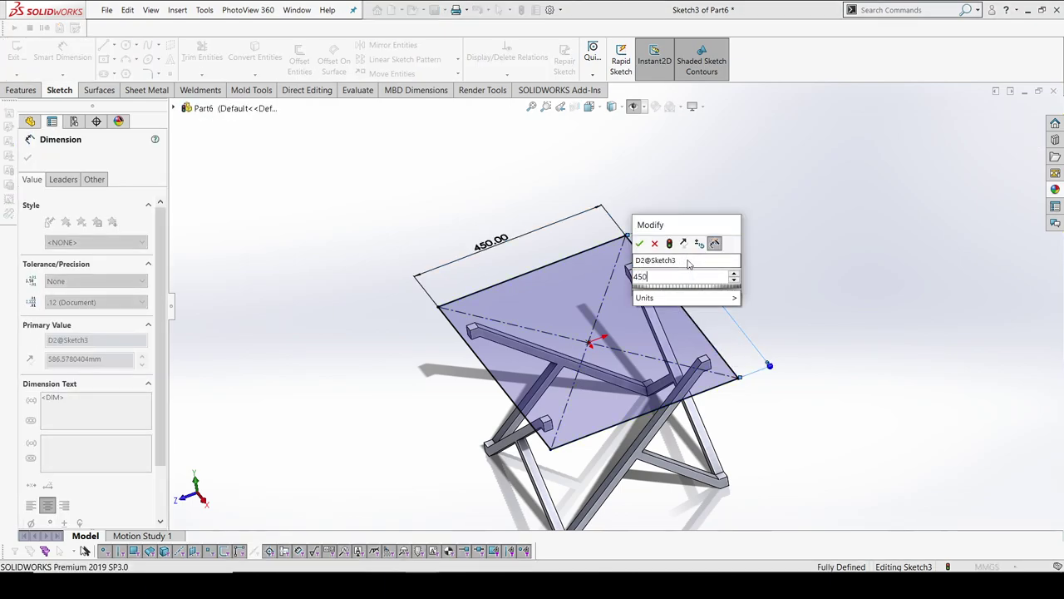
{"action": "key", "text": "Return"}
Extrude the square upward 20 mm blind as a separate tabletop body, with merging of the result turned off.
{"action": "left_click", "coordinate": [20, 90]}
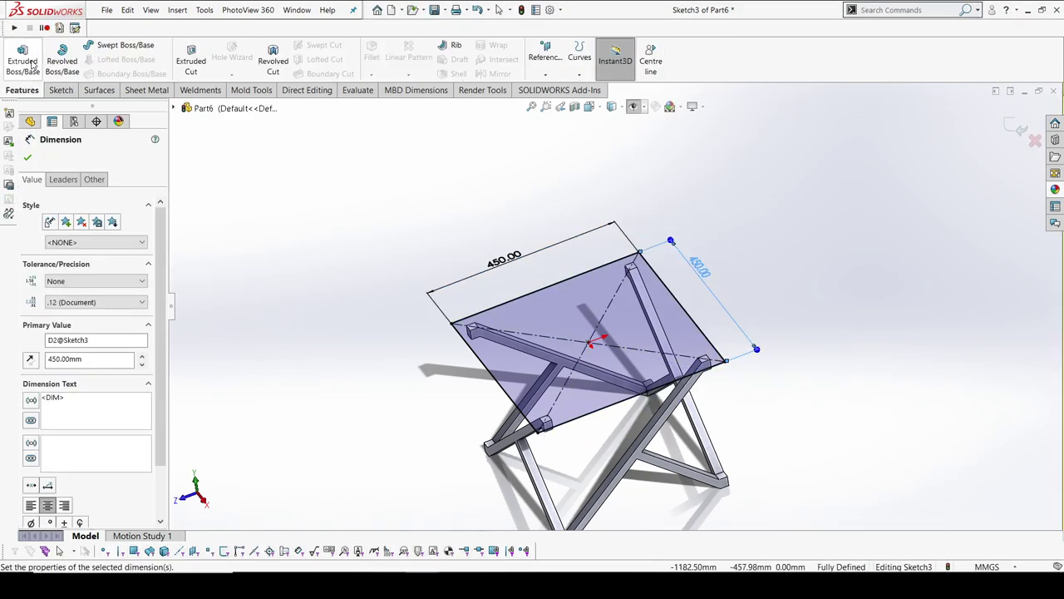
{"action": "left_click", "coordinate": [22, 58]}
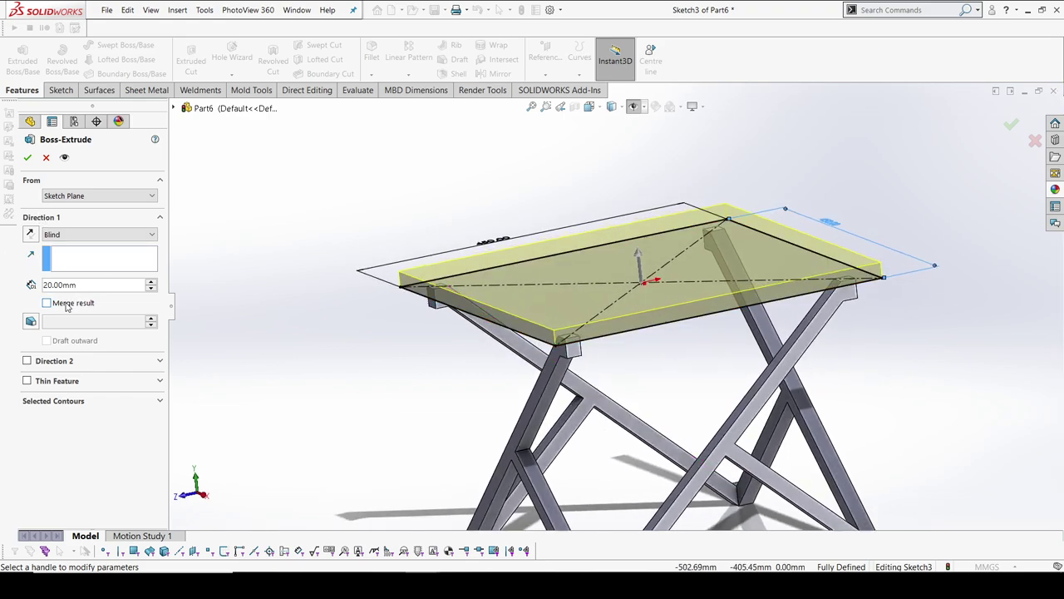
{"action": "left_click", "coordinate": [27, 158]}
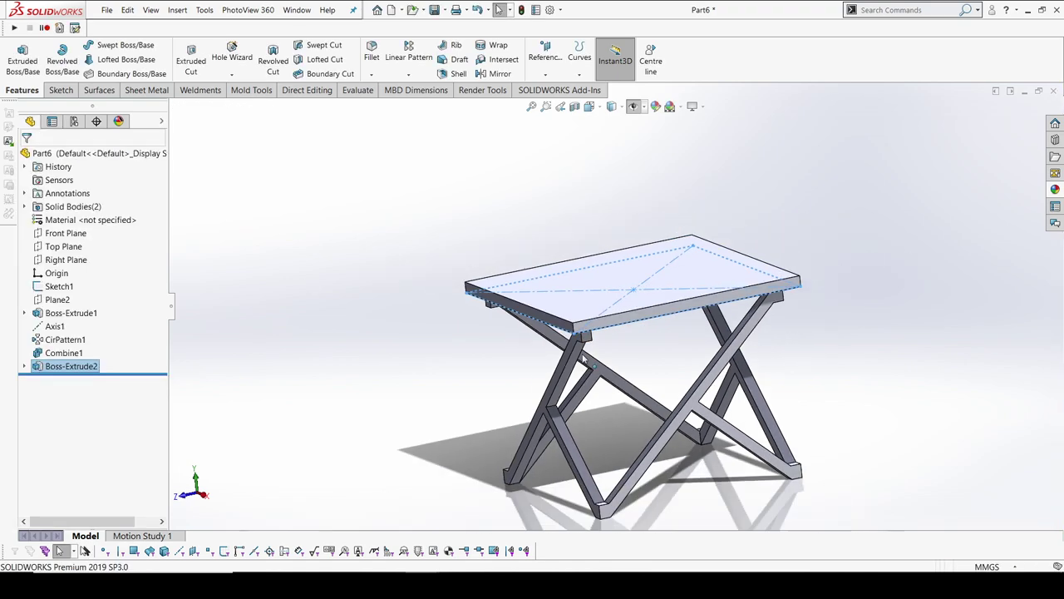
Examine the table from several sides, checking how the crossed leg frames meet the underside of the top.
{"action": "middle_click_drag", "start_coordinate": [632, 374], "coordinate": [672, 373]}
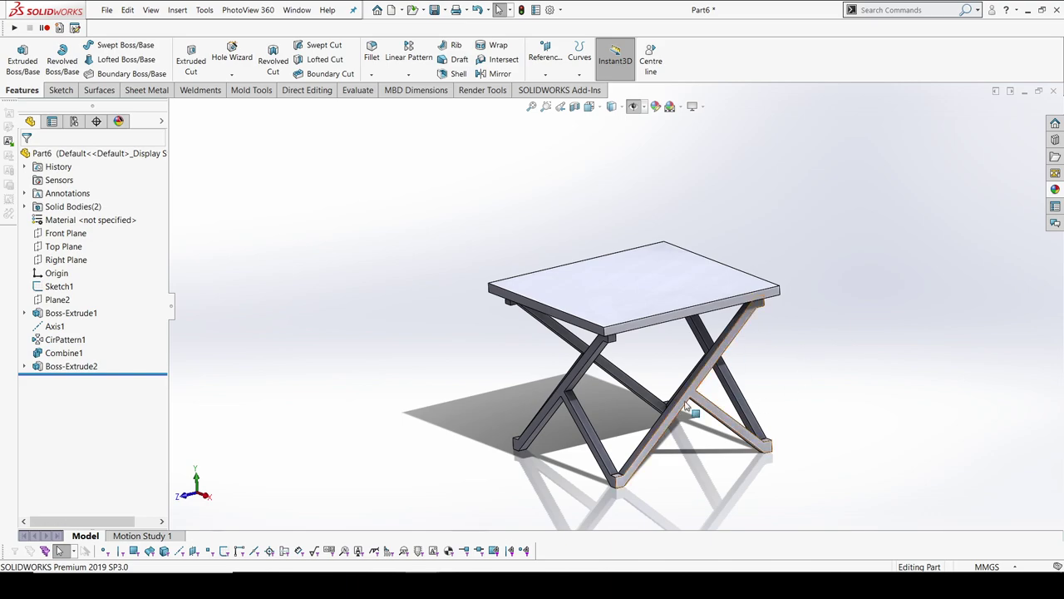
{"action": "middle_click_drag", "start_coordinate": [742, 354], "coordinate": [614, 291]}
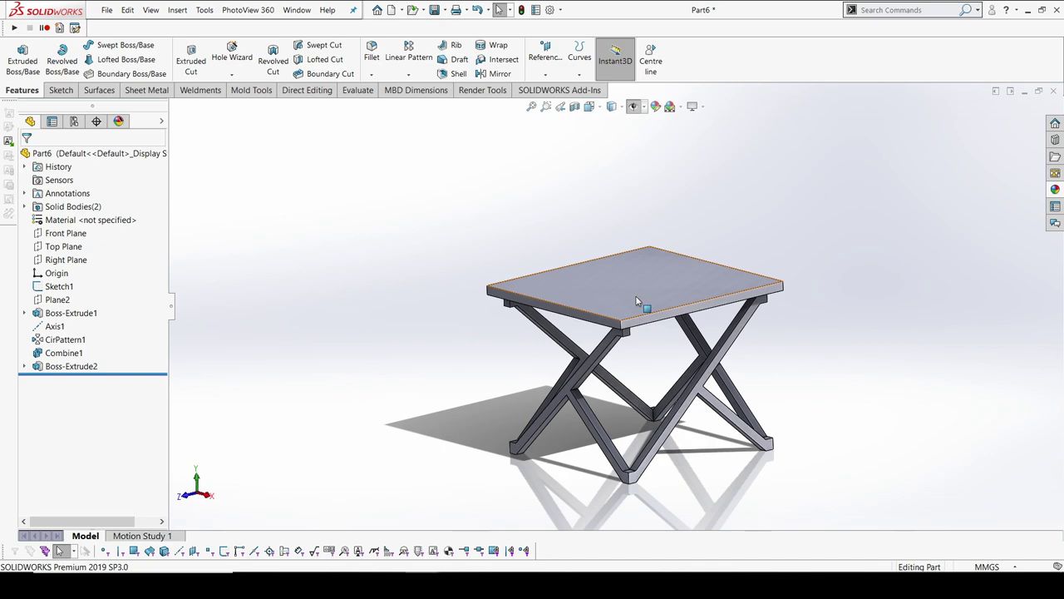
{"action": "scroll", "coordinate": [644, 381], "scroll_direction": "down", "scroll_amount": 2}
{"action": "middle_click_drag", "start_coordinate": [634, 309], "coordinate": [666, 303]}
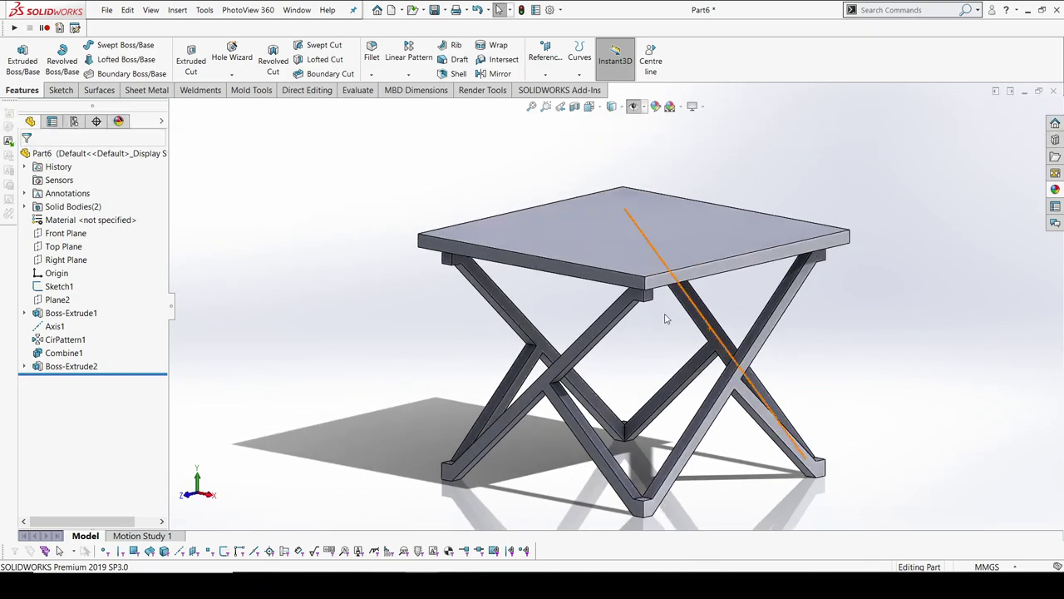
{"action": "scroll", "coordinate": [590, 324], "scroll_direction": "up", "scroll_amount": 3}
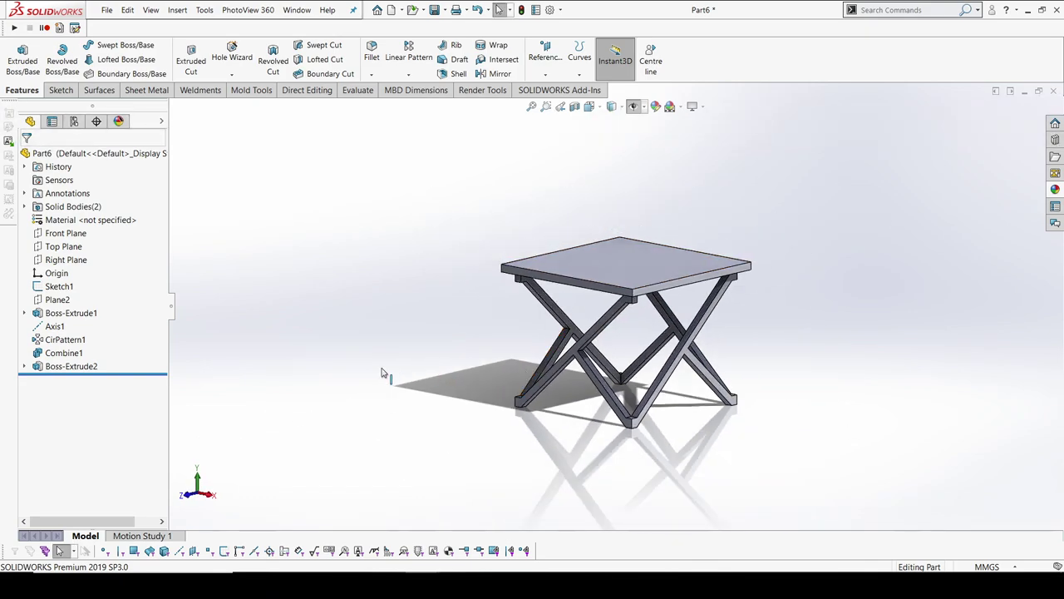
{"action": "scroll", "coordinate": [536, 350], "scroll_direction": "down", "scroll_amount": 3}
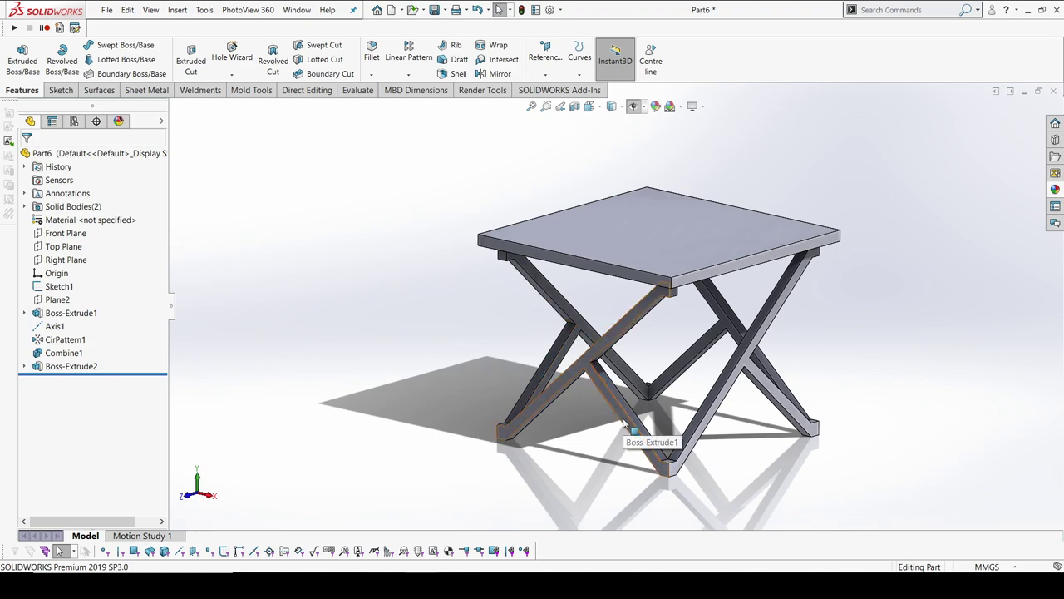
{"action": "middle_click_drag", "start_coordinate": [625, 429], "coordinate": [645, 341]}
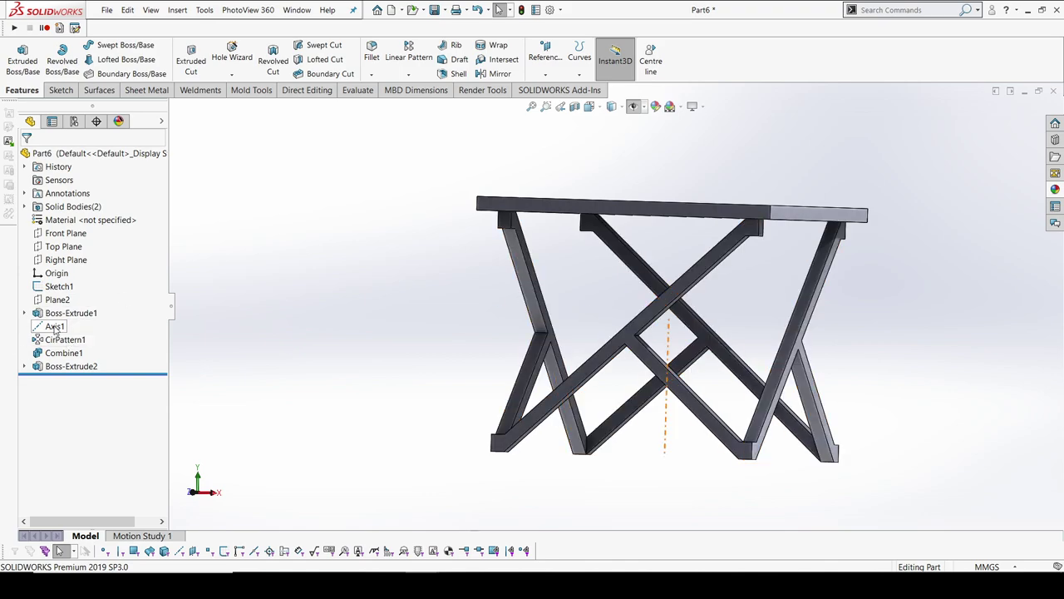
Roll the model back to just after the leg frame extrusion and open its profile sketch for editing, viewed face-on.
{"action": "left_click", "coordinate": [54, 325]}
{"action": "left_click", "coordinate": [97, 288]}
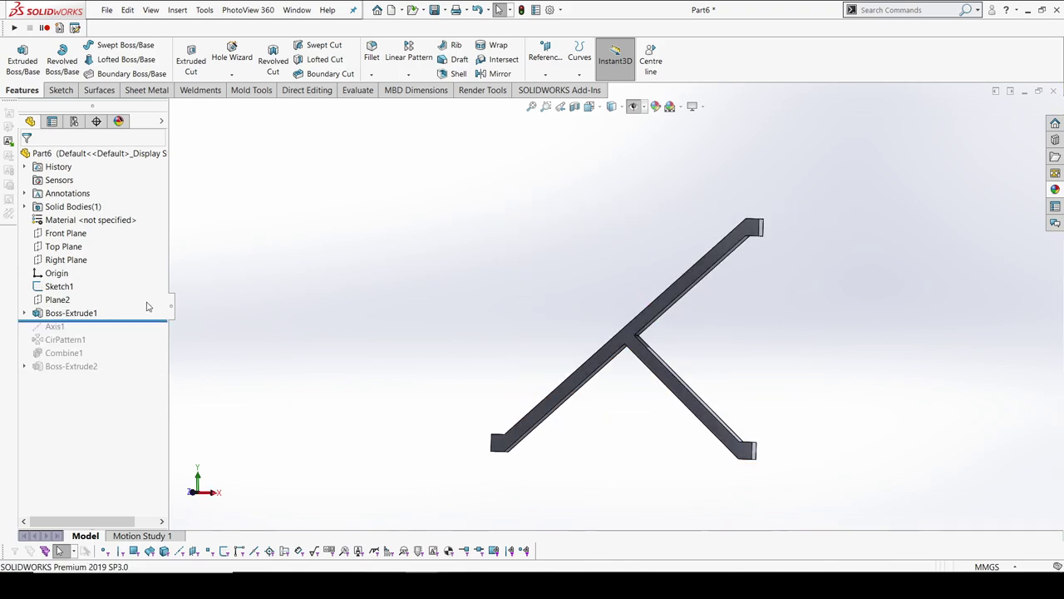
{"action": "left_click", "coordinate": [24, 313]}
{"action": "left_click", "coordinate": [71, 325]}
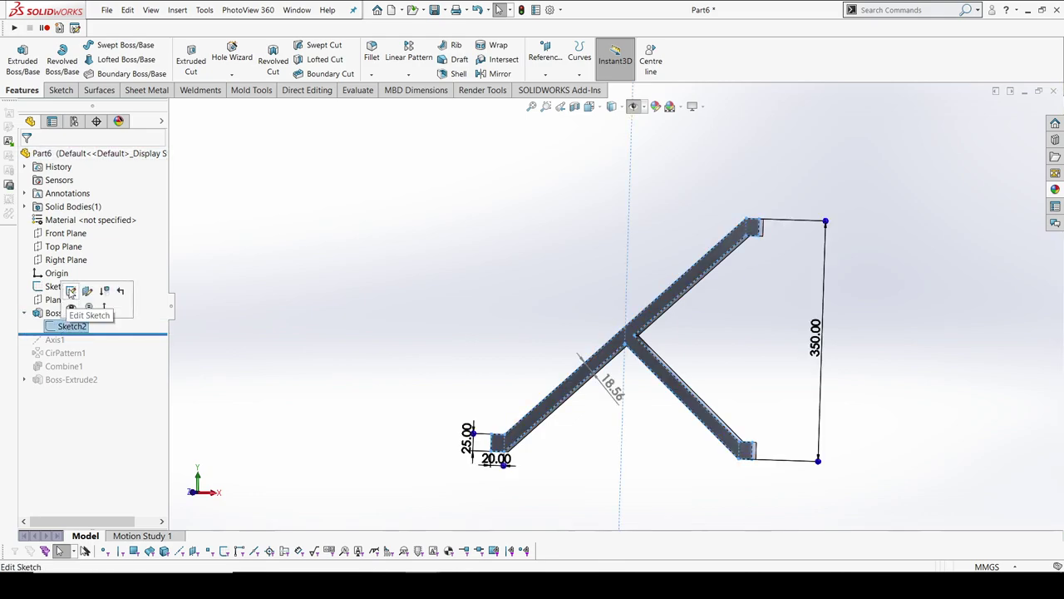
{"action": "left_click", "coordinate": [72, 293]}
{"action": "key", "text": "space"}
{"action": "left_click", "coordinate": [429, 291]}
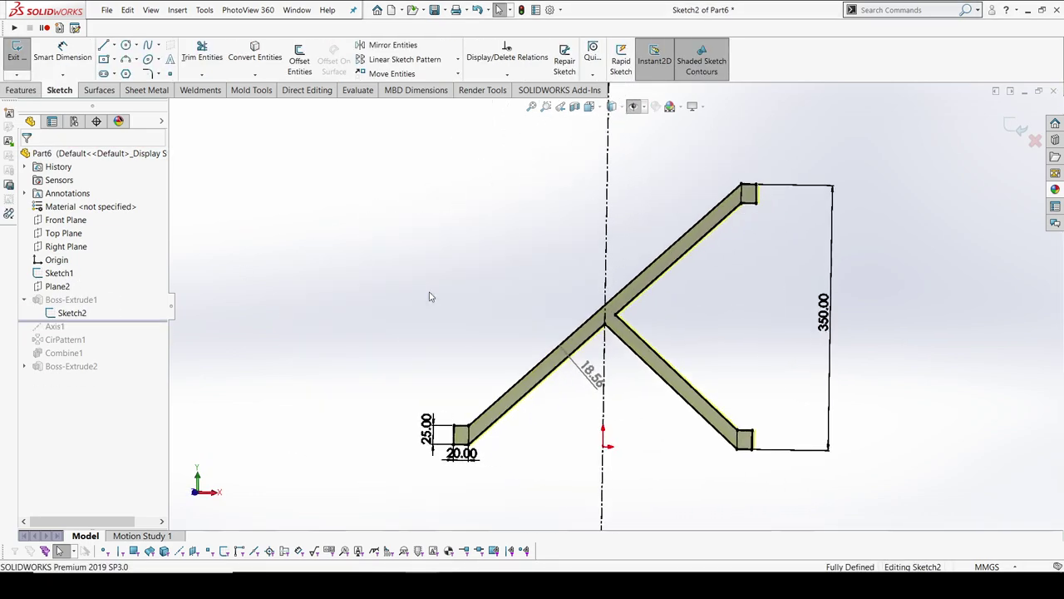
Mirror the upper end square of the leg profile about the vertical centreline, keeping the original.
{"action": "left_click", "coordinate": [392, 45]}
{"action": "left_click_drag", "start_coordinate": [718, 130], "coordinate": [758, 174]}
{"action": "left_click", "coordinate": [89, 351]}
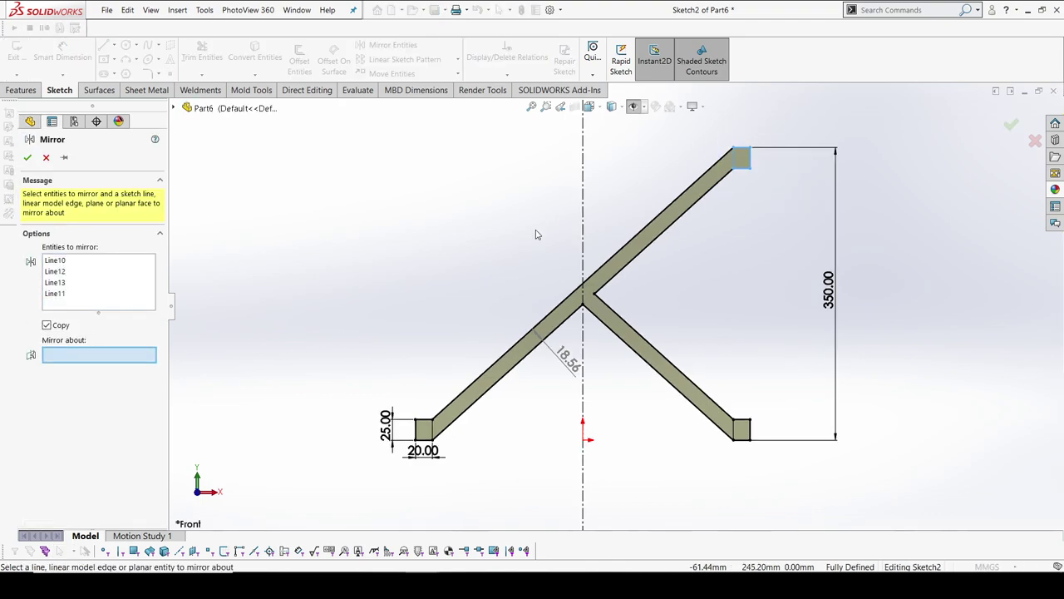
{"action": "left_click", "coordinate": [582, 198]}
{"action": "left_click", "coordinate": [29, 158]}
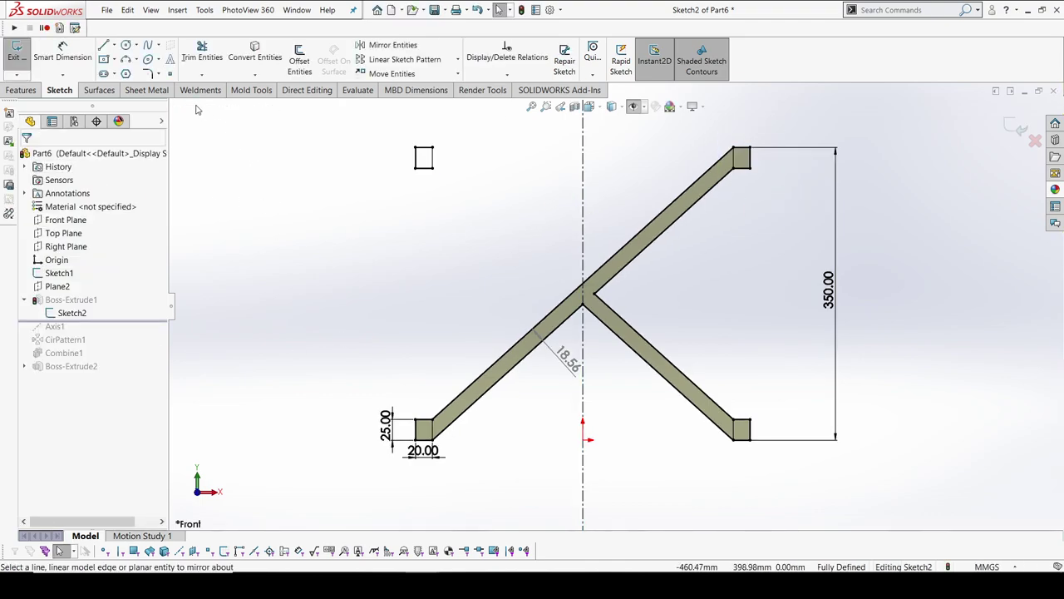
Draw two lines from the inner corners of the mirrored square to the diagonal leg, outlining the missing upper arm.
{"action": "left_click", "coordinate": [209, 76]}
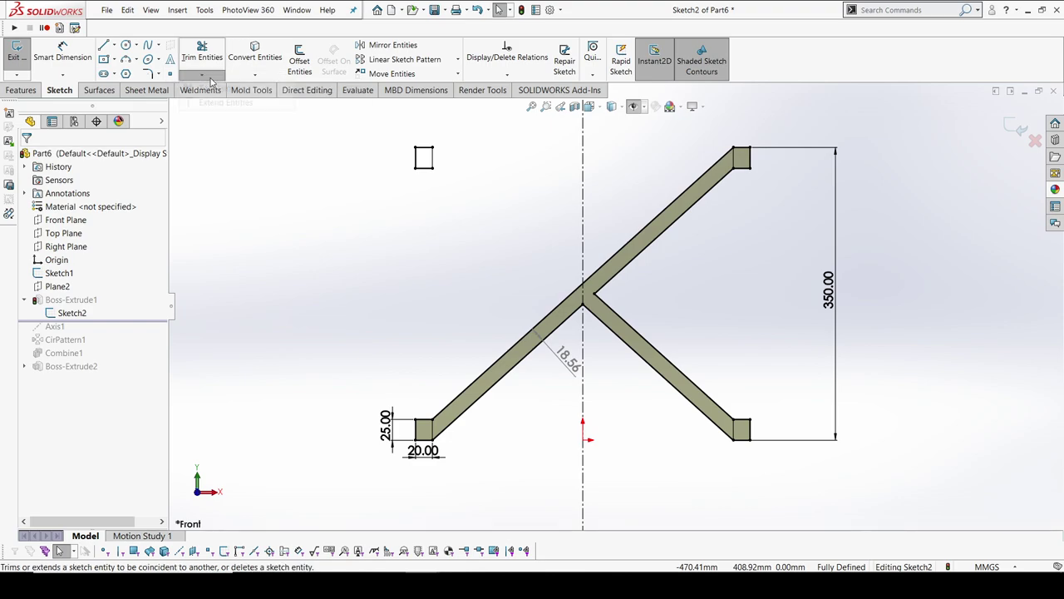
{"action": "left_click", "coordinate": [188, 74]}
{"action": "left_click", "coordinate": [104, 46]}
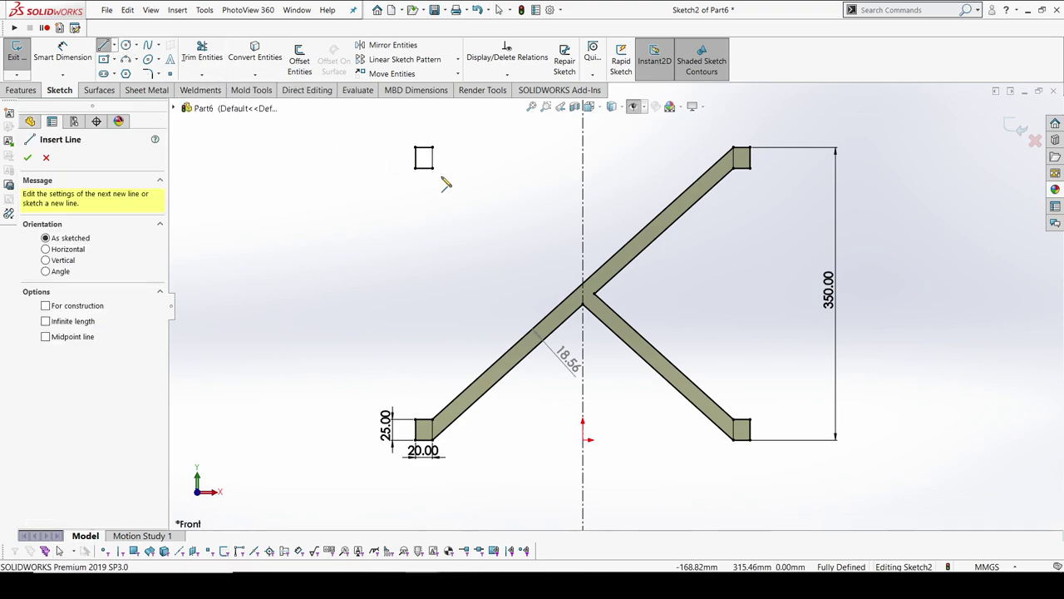
{"action": "left_click", "coordinate": [571, 292]}
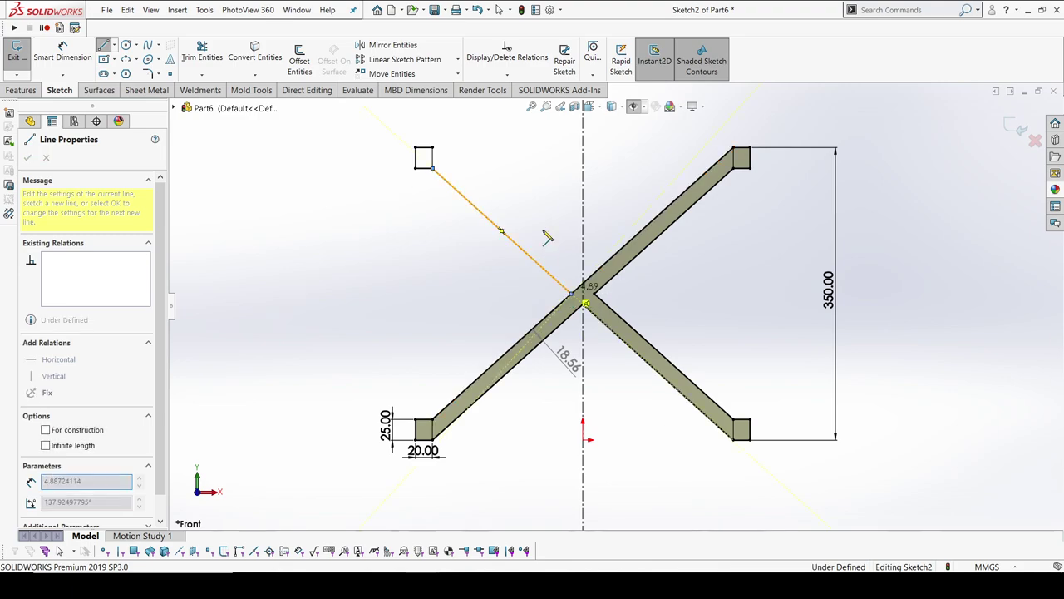
{"action": "double_click", "coordinate": [542, 196]}
{"action": "left_click", "coordinate": [433, 148]}
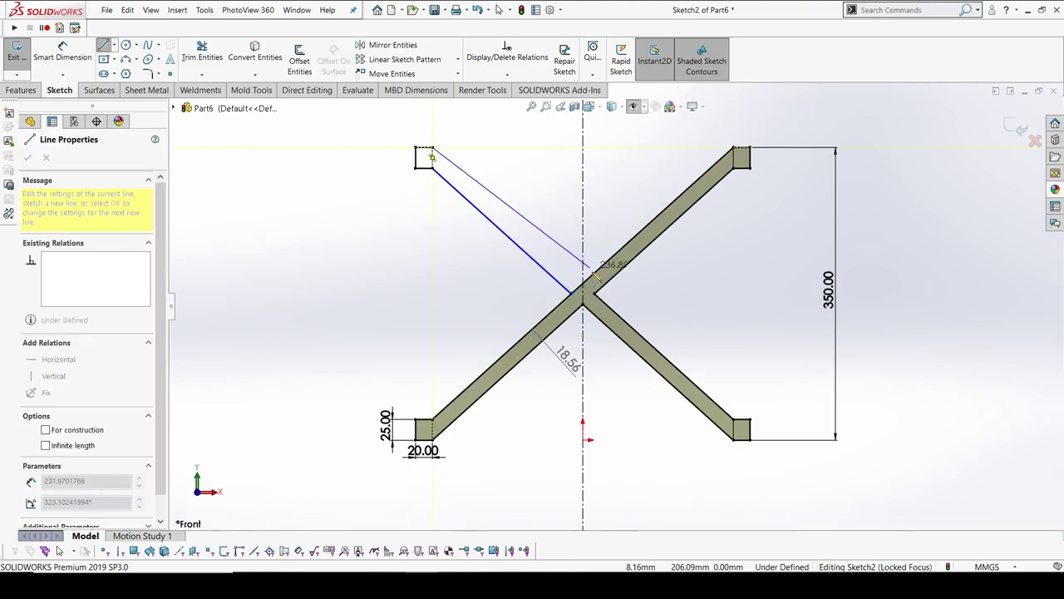
{"action": "left_click", "coordinate": [592, 270]}
{"action": "key", "text": "Escape"}
Make both new arm lines collinear with the matching edges of the opposite lower arm.
{"action": "left_click", "coordinate": [574, 256]}
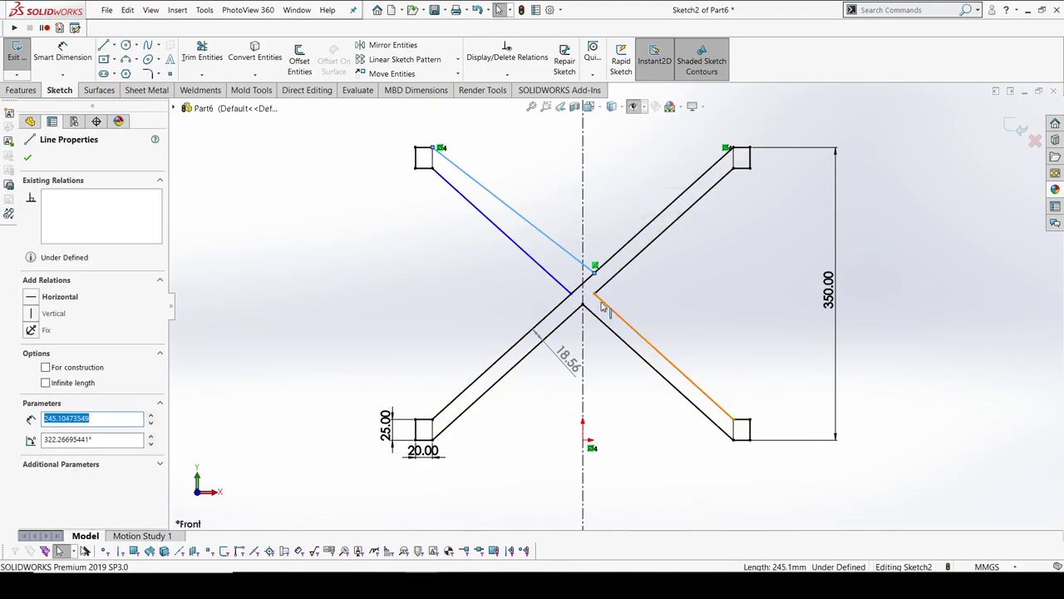
{"action": "left_click", "coordinate": [657, 349], "text": "ctrl"}
{"action": "left_click", "coordinate": [667, 254]}
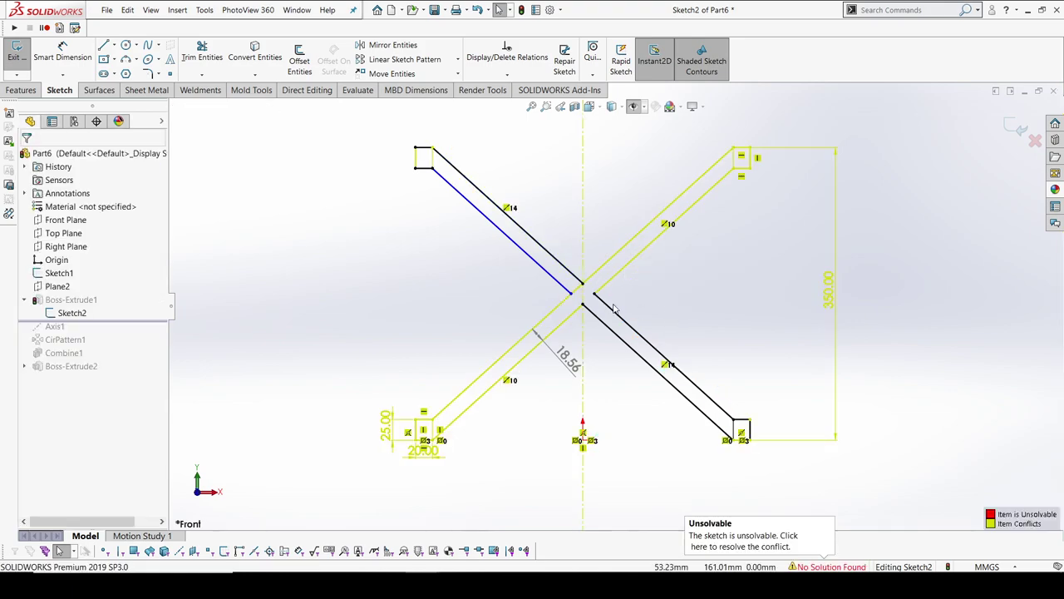
{"action": "left_click", "coordinate": [561, 284]}
{"action": "left_click", "coordinate": [597, 317], "text": "ctrl"}
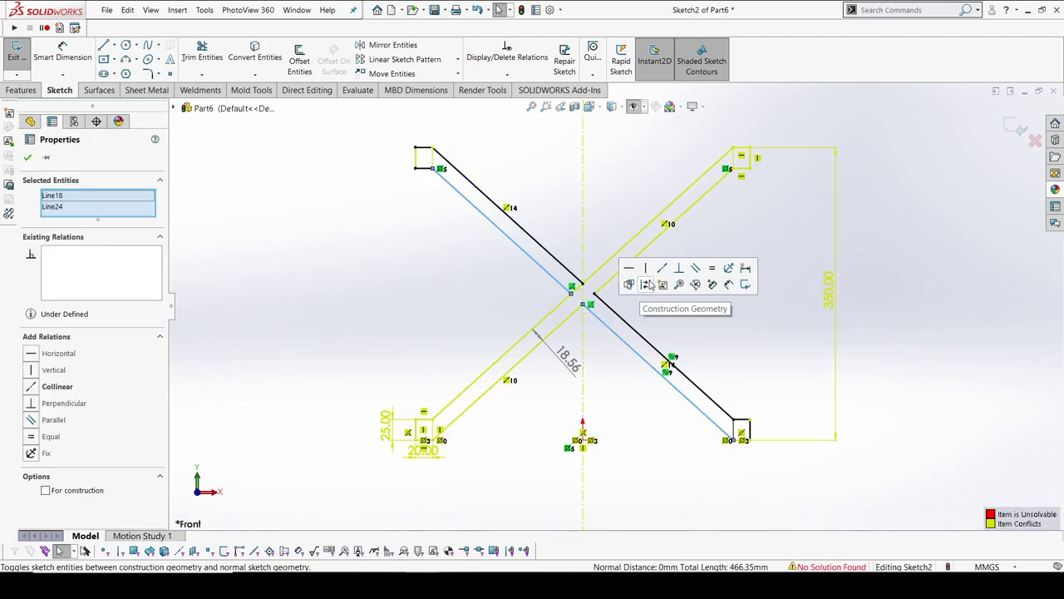
{"action": "left_click", "coordinate": [650, 285]}
{"action": "left_click", "coordinate": [653, 304]}
Trim the edge segment crossing the junction of the two legs and exit the sketch, completing the X-shaped frame.
{"action": "scroll", "coordinate": [497, 242], "scroll_direction": "down", "scroll_amount": 3}
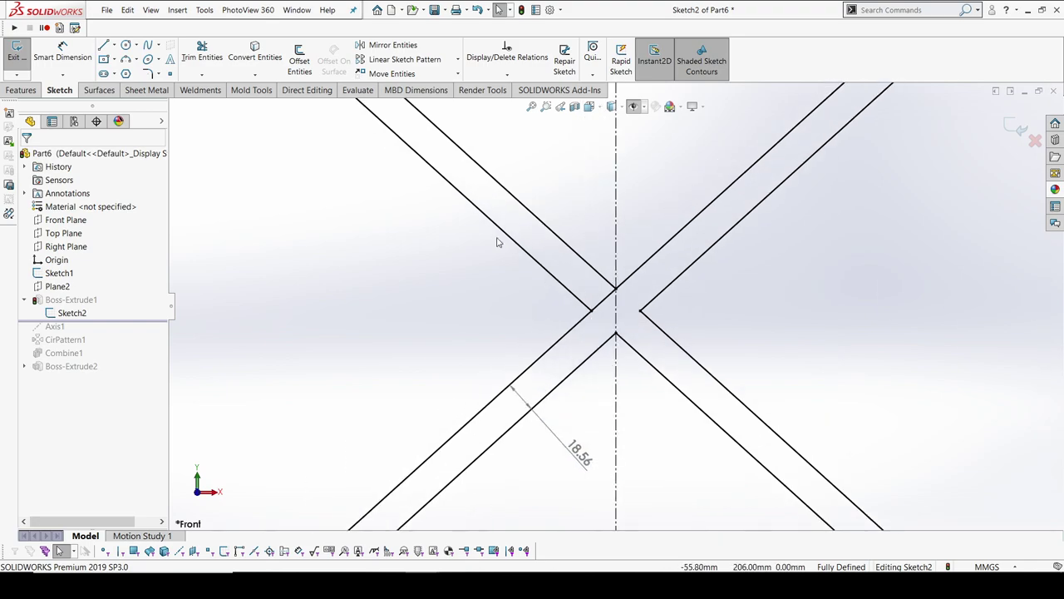
{"action": "left_click", "coordinate": [202, 51]}
{"action": "scroll", "coordinate": [582, 299], "scroll_direction": "down", "scroll_amount": 2}
{"action": "left_click_drag", "start_coordinate": [573, 281], "coordinate": [586, 302]}
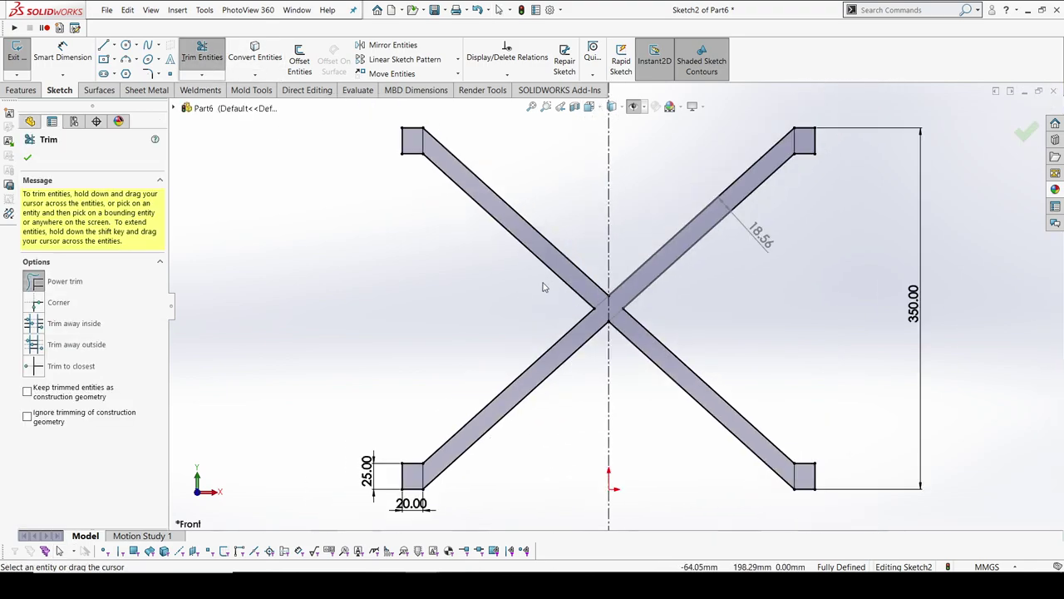
{"action": "key", "text": "Escape"}
{"action": "scroll", "coordinate": [665, 302], "scroll_direction": "up", "scroll_amount": 2}
{"action": "scroll", "coordinate": [665, 302], "scroll_direction": "down", "scroll_amount": 3}
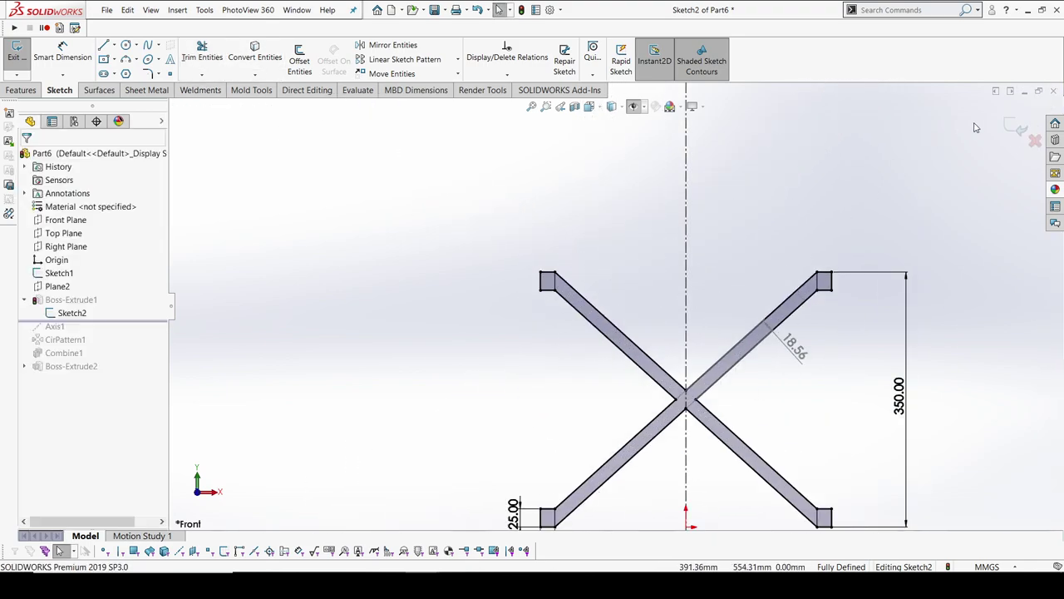
{"action": "left_click", "coordinate": [1015, 125]}
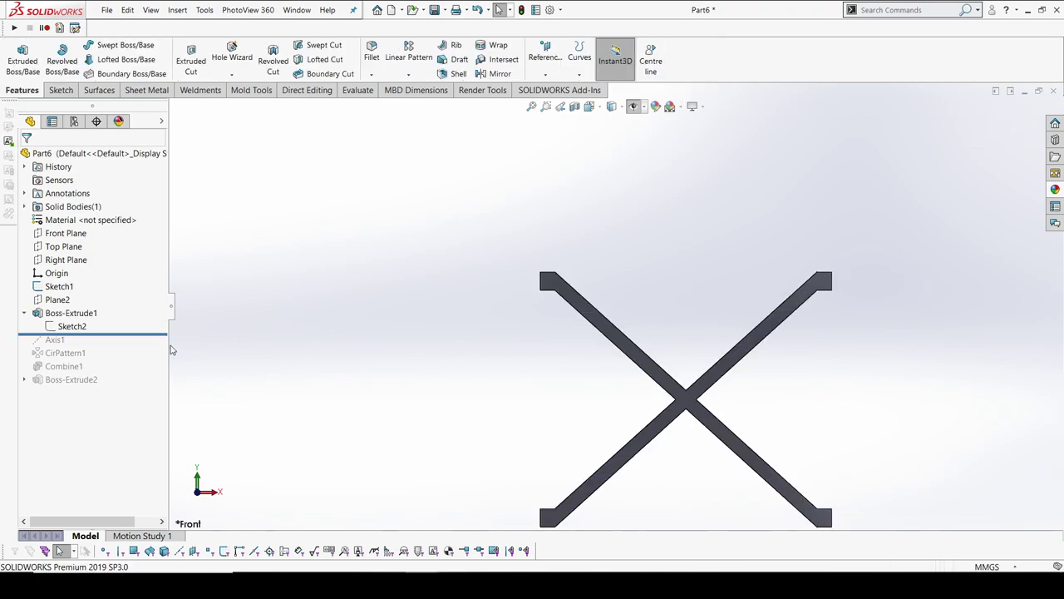
Roll the feature history forward through the axis, circular pattern, combine and tabletop extrusion to rebuild the whole table.
{"action": "left_click_drag", "start_coordinate": [161, 333], "coordinate": [161, 346]}
{"action": "mouse_move", "coordinate": [433, 382]}
{"action": "middle_mouse_down"}
{"action": "mouse_move", "coordinate": [496, 388]}
{"action": "mouse_move", "coordinate": [474, 406]}
{"action": "middle_mouse_up"}
{"action": "scroll", "coordinate": [474, 406], "scroll_direction": "up", "scroll_amount": 4}
{"action": "left_click_drag", "start_coordinate": [110, 346], "coordinate": [112, 374]}
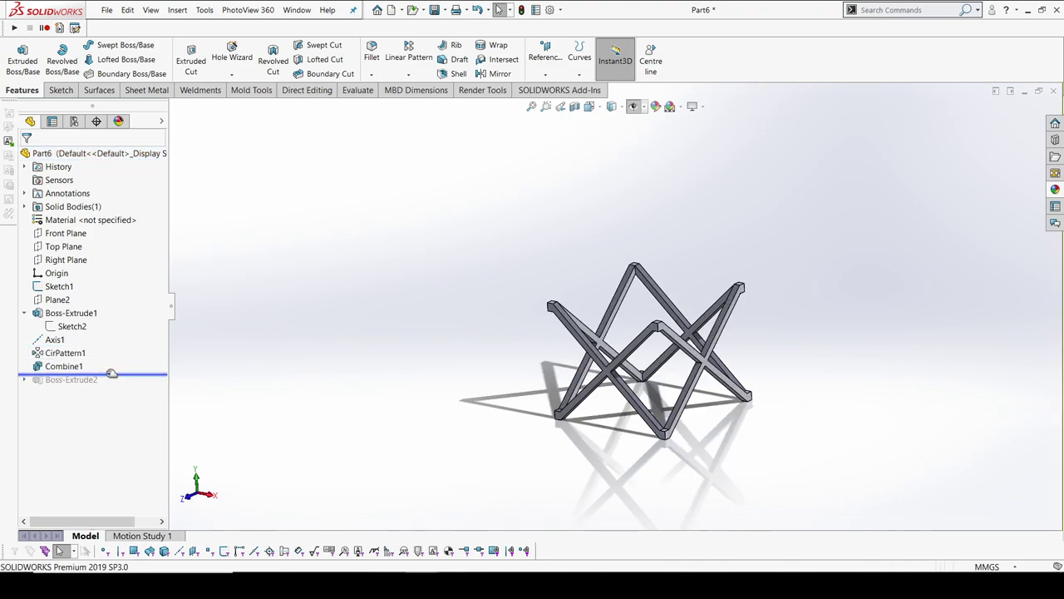
{"action": "scroll", "coordinate": [650, 367], "scroll_direction": "down", "scroll_amount": 4}
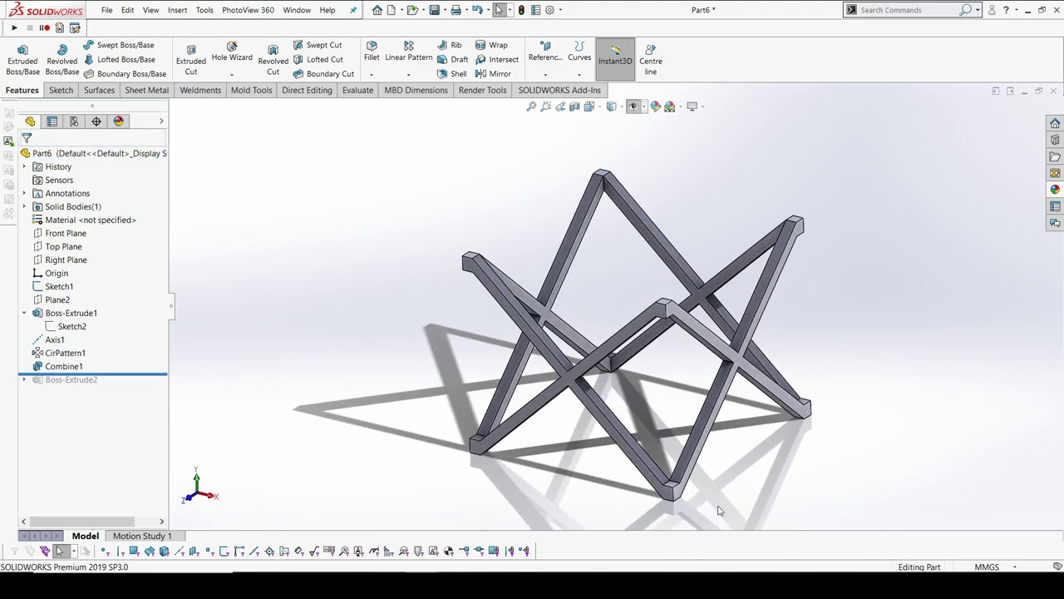
{"action": "middle_click_drag", "start_coordinate": [720, 511], "coordinate": [626, 236]}
{"action": "left_click_drag", "start_coordinate": [140, 376], "coordinate": [136, 388]}
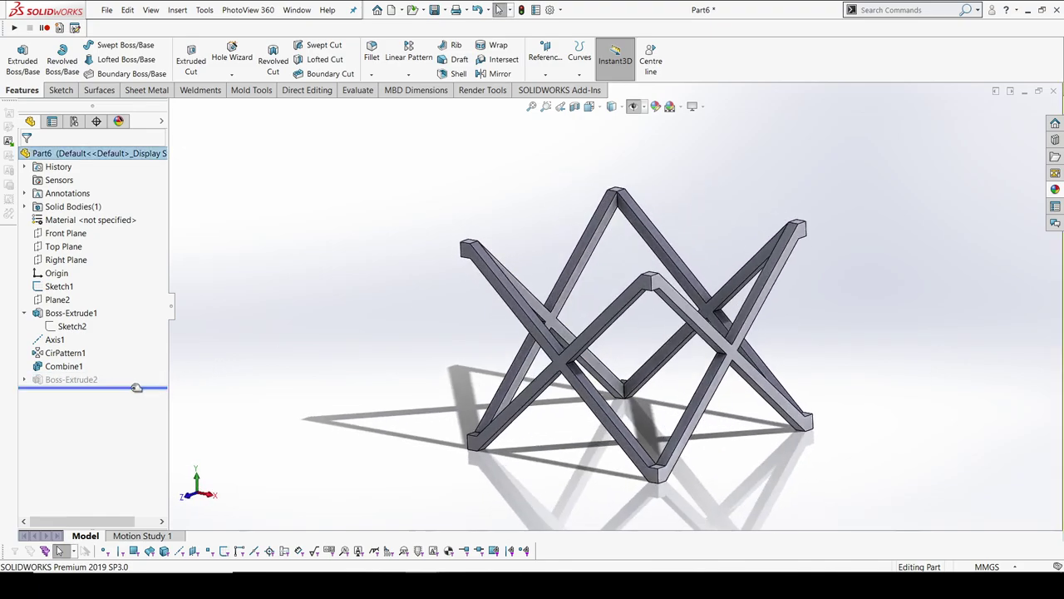
{"action": "middle_click_drag", "start_coordinate": [566, 301], "coordinate": [640, 309]}
{"action": "scroll", "coordinate": [630, 302], "scroll_direction": "down", "scroll_amount": 2}
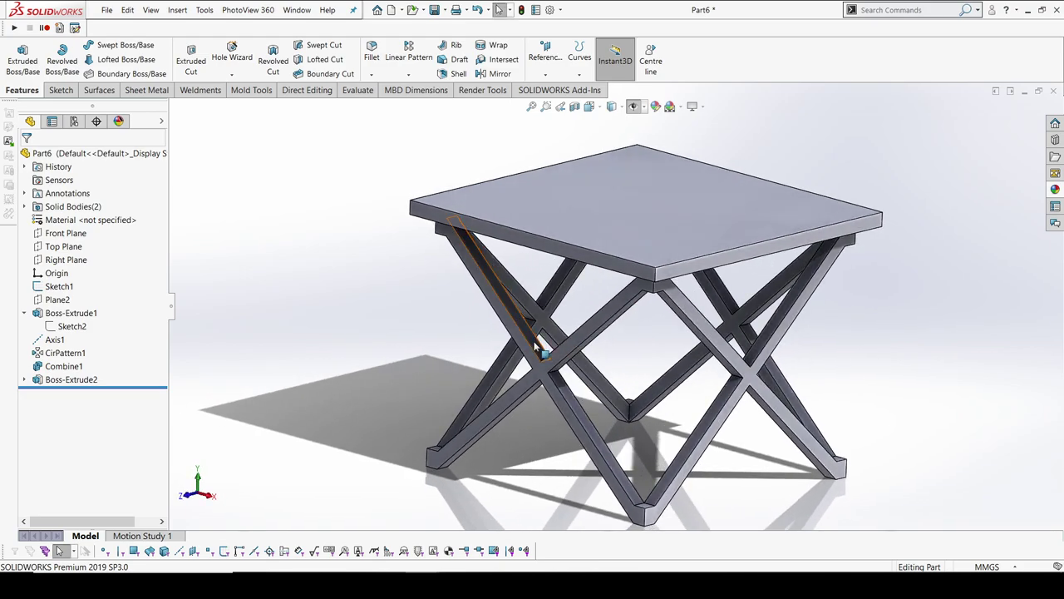
{"action": "scroll", "coordinate": [542, 311], "scroll_direction": "up", "scroll_amount": 3}
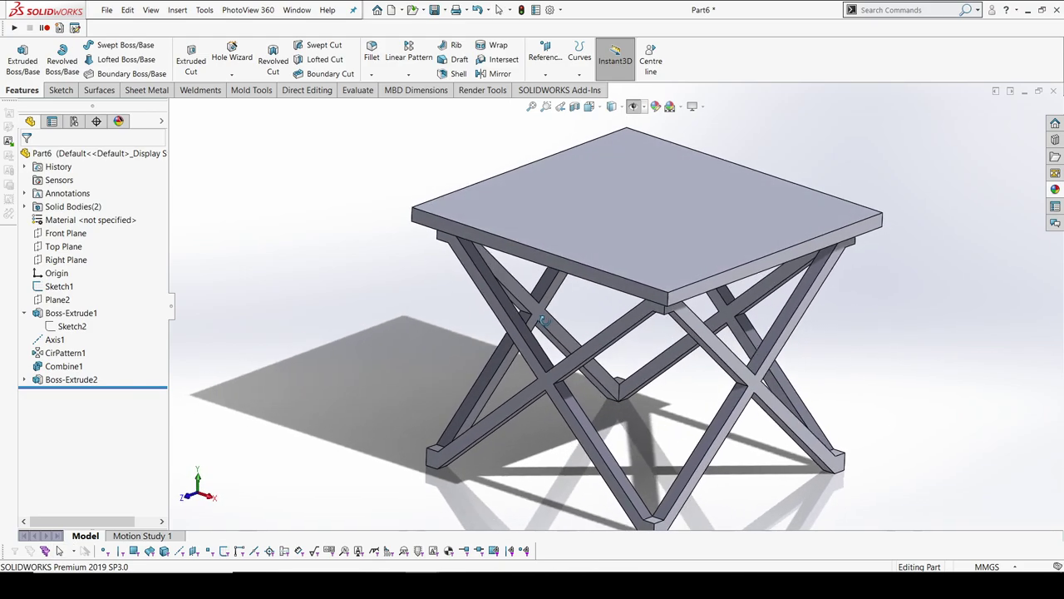